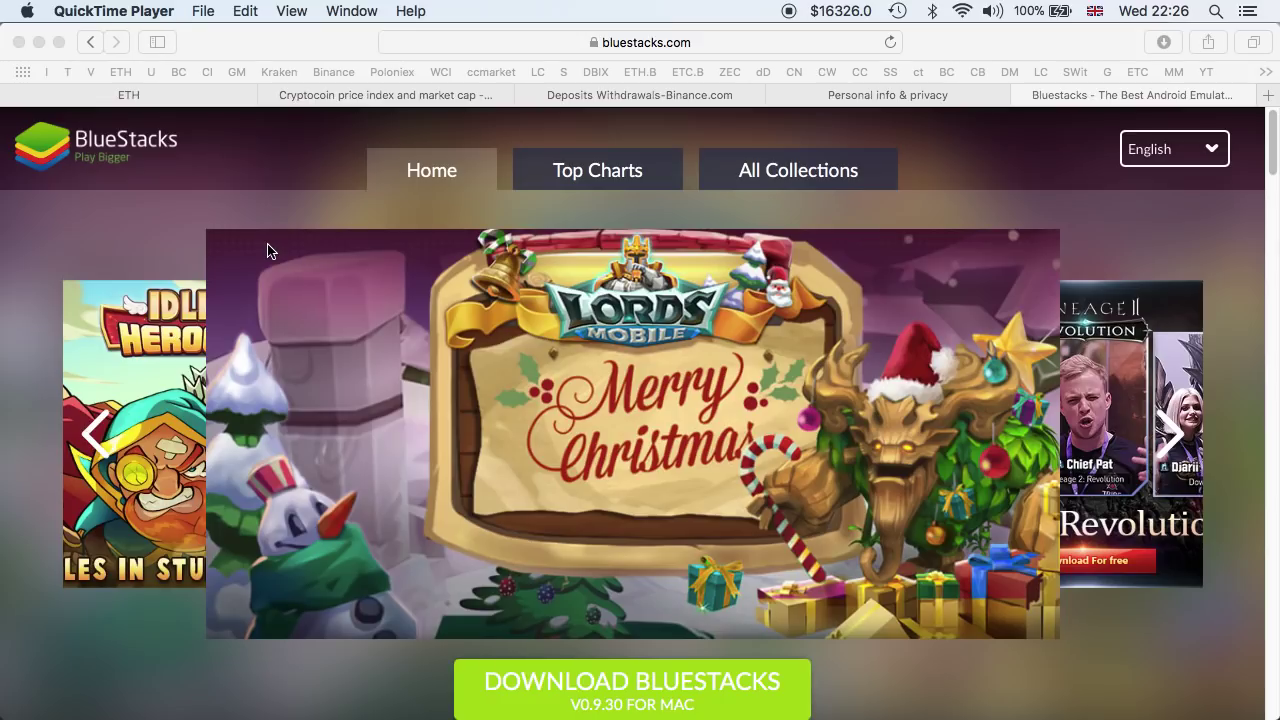
Switch to the TeamViewer window through Mission Control to show the remote Windows desktop
{"action": "key", "text": "ctrl+Up"}
{"action": "left_click", "coordinate": [320, 368]}
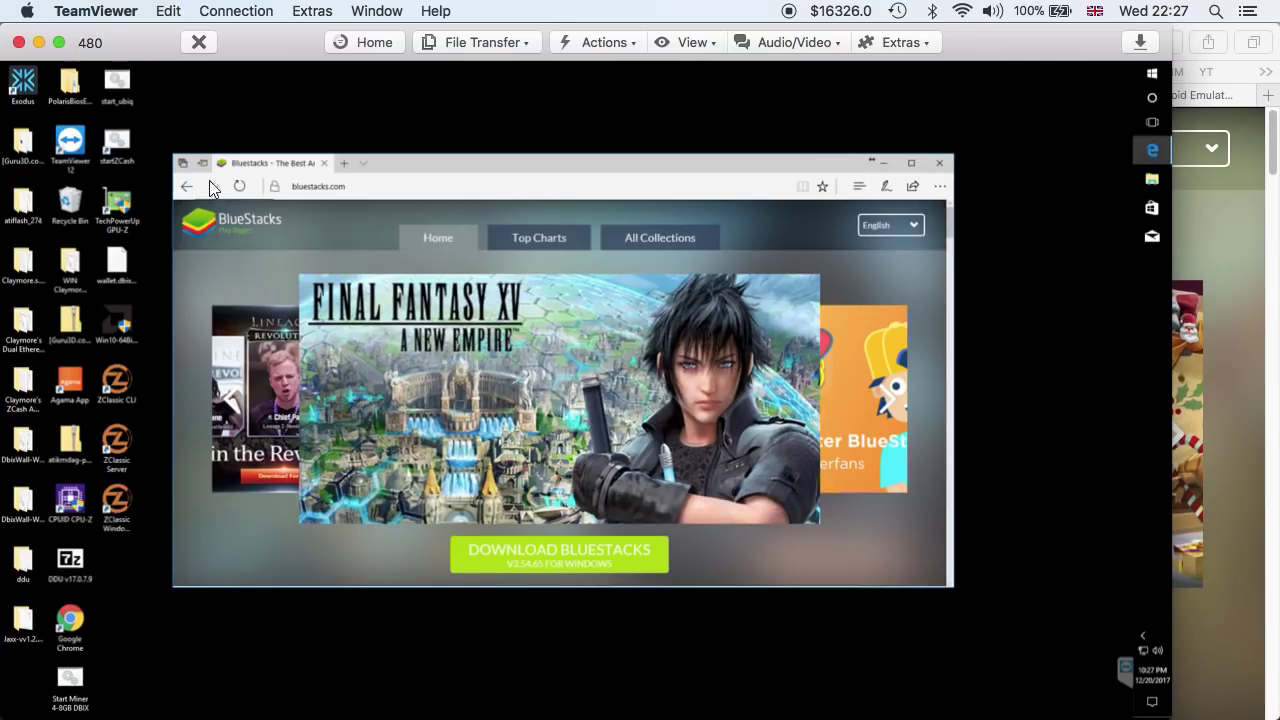
Search Bing for bluestacks, open the official site and start the 263 MB installer download
{"action": "left_click", "coordinate": [185, 187]}
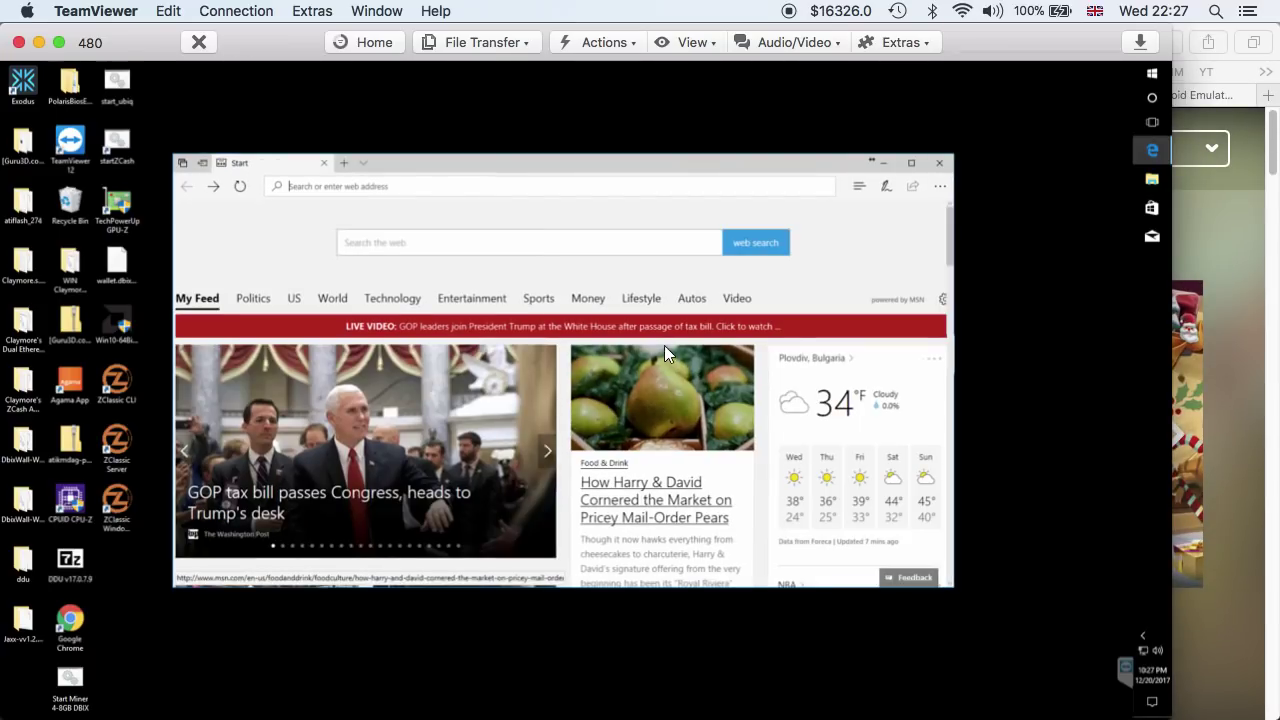
{"action": "left_click", "coordinate": [417, 247]}
{"action": "type", "text": "bl"}
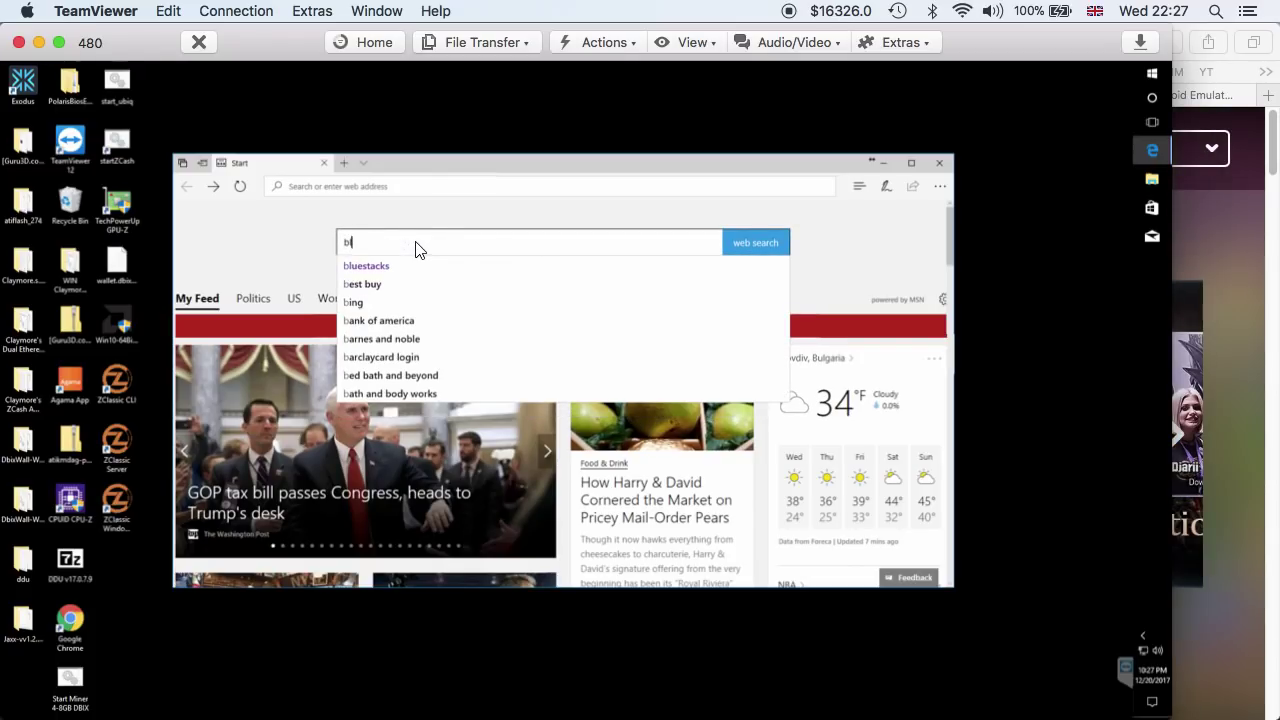
{"action": "type", "text": "uestacks"}
{"action": "key", "text": "Return"}
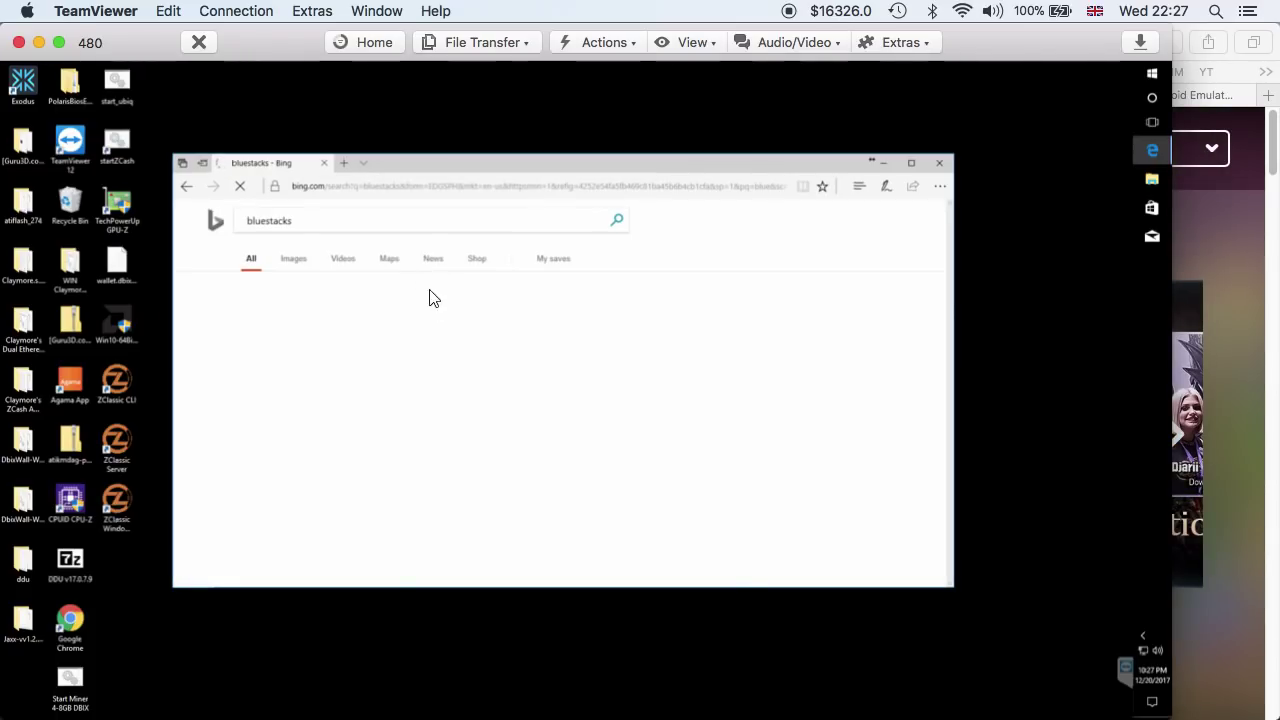
{"action": "left_click", "coordinate": [343, 317]}
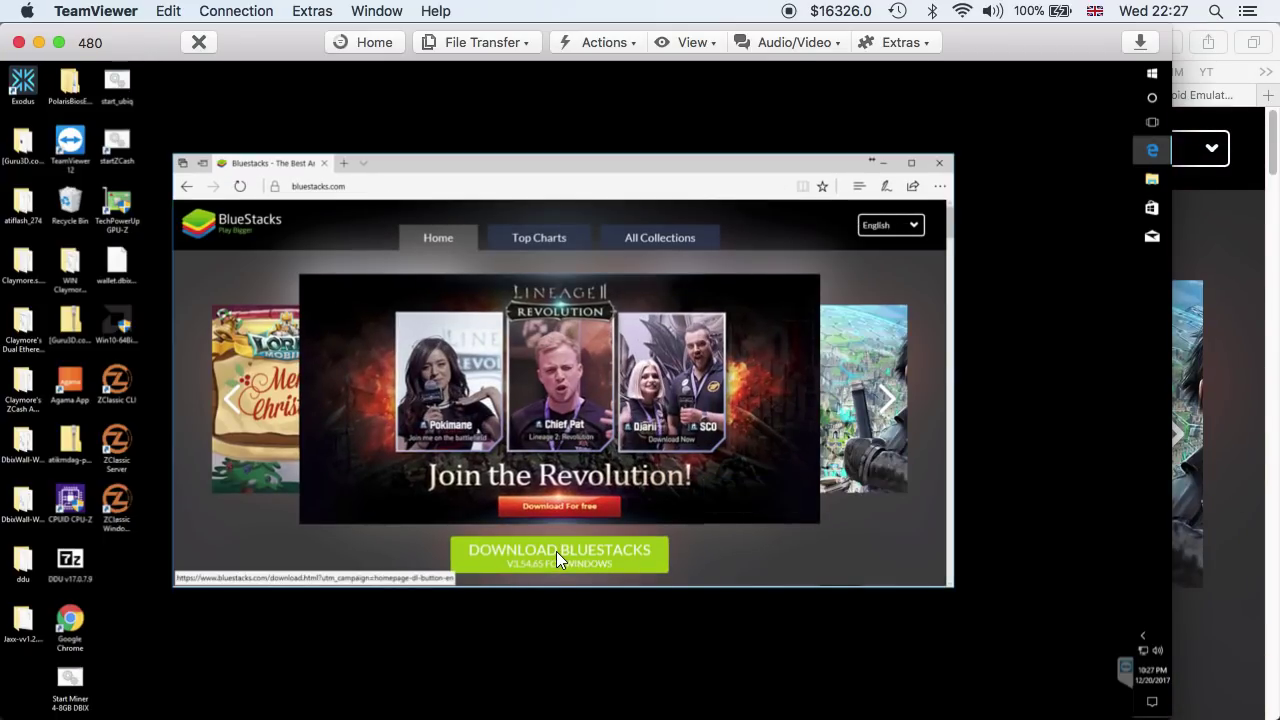
{"action": "left_click", "coordinate": [556, 551]}
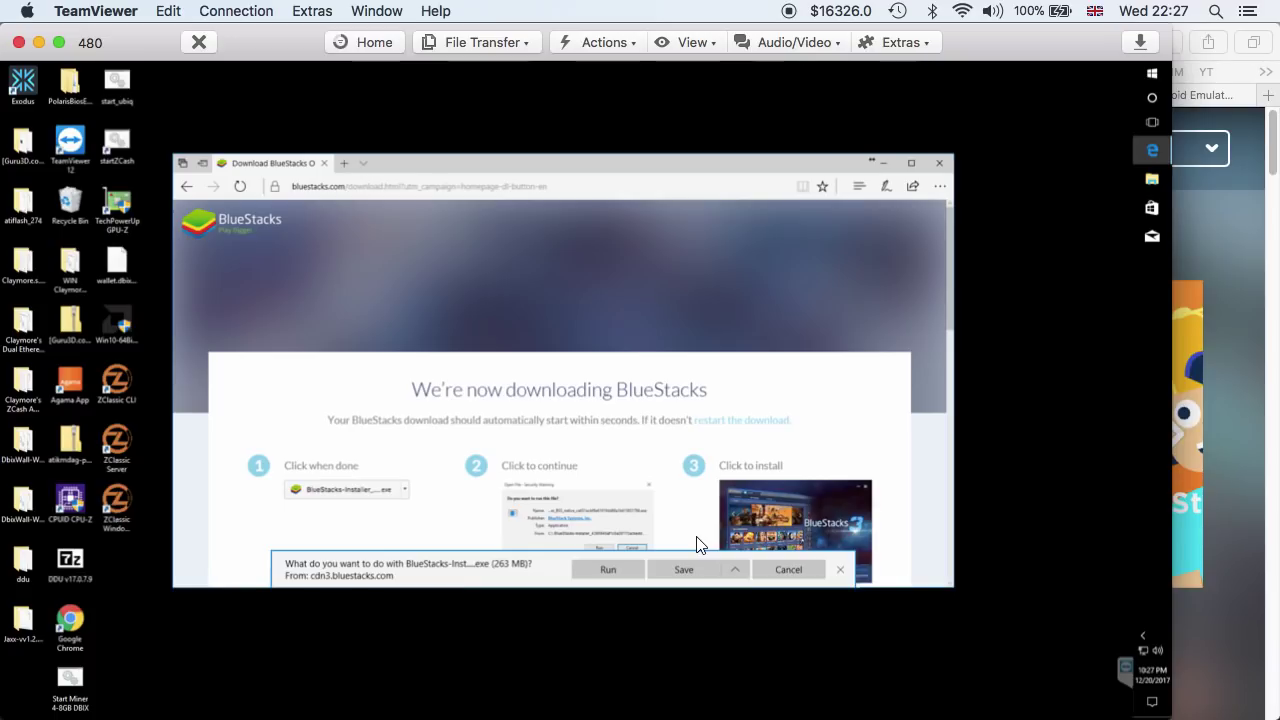
{"action": "left_click", "coordinate": [786, 577]}
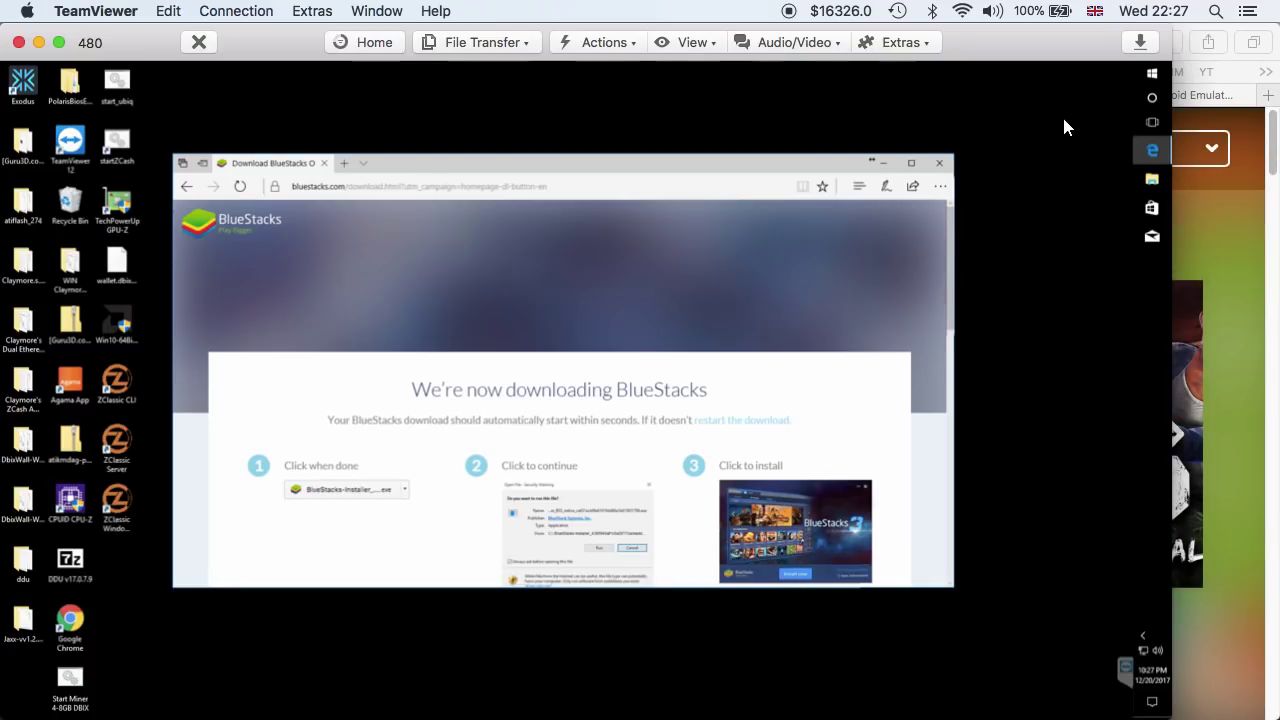
Open Downloads through Windows search, run the BlueStacks installer past the warning, and close Explorer
{"action": "left_click", "coordinate": [1151, 100]}
{"action": "left_click", "coordinate": [1152, 100]}
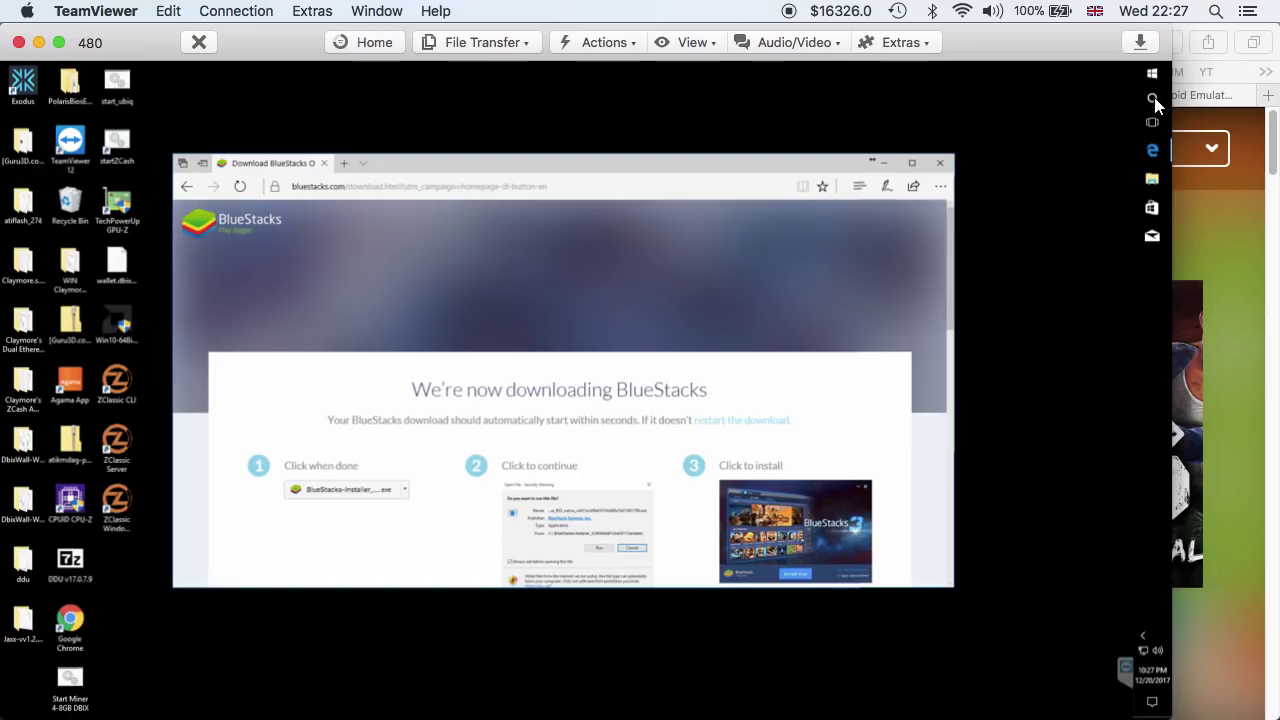
{"action": "left_click", "coordinate": [1154, 102]}
{"action": "type", "text": "down"}
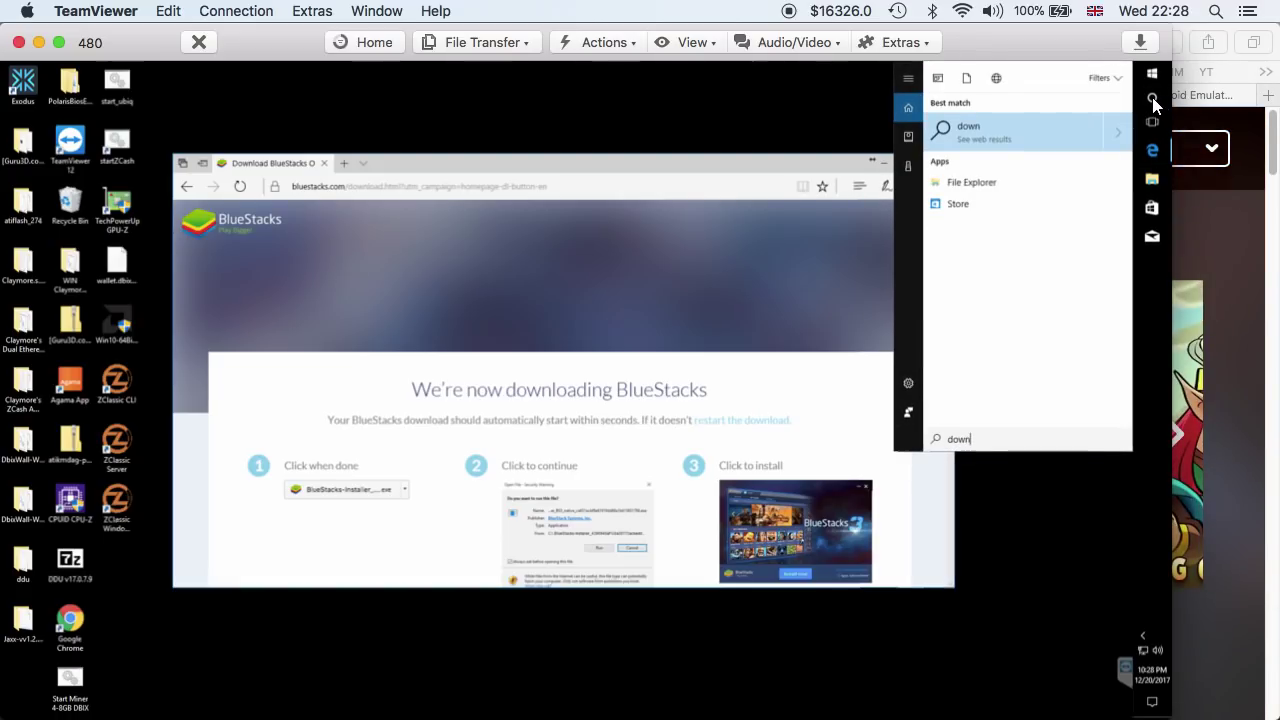
{"action": "type", "text": "load"}
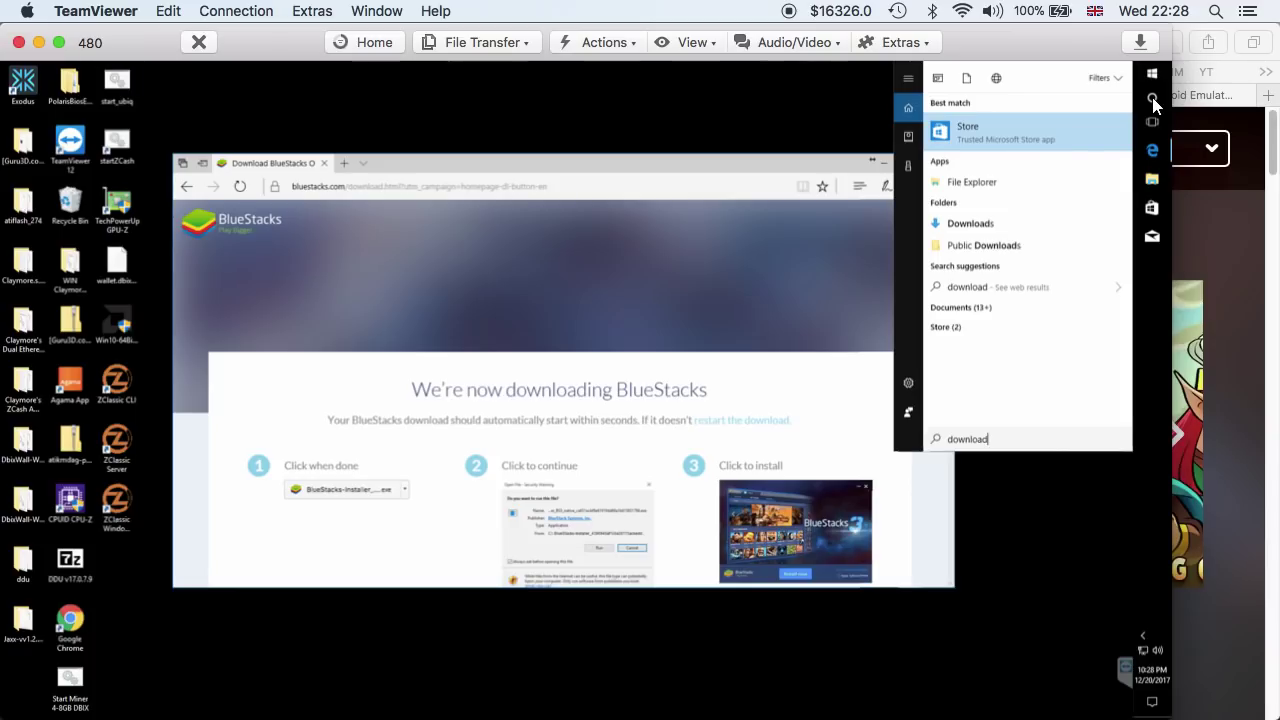
{"action": "left_click", "coordinate": [999, 224]}
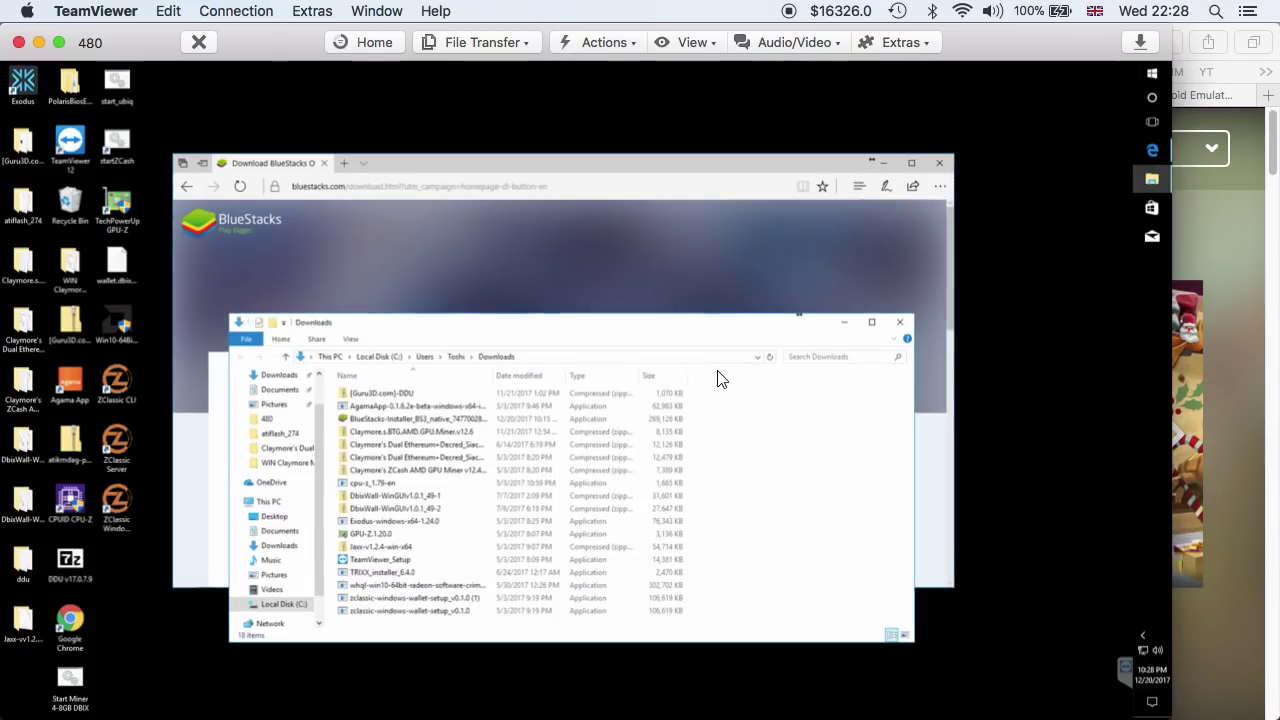
{"action": "left_click", "coordinate": [442, 416]}
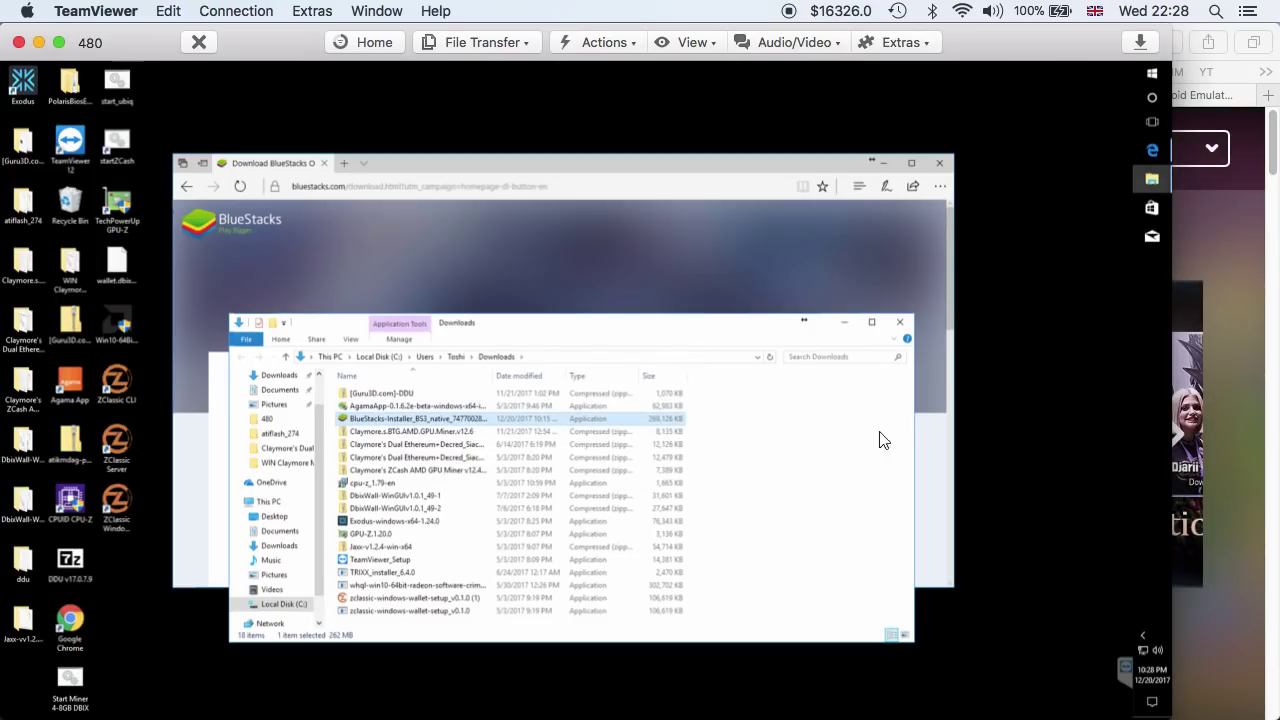
{"action": "key", "text": "Return"}
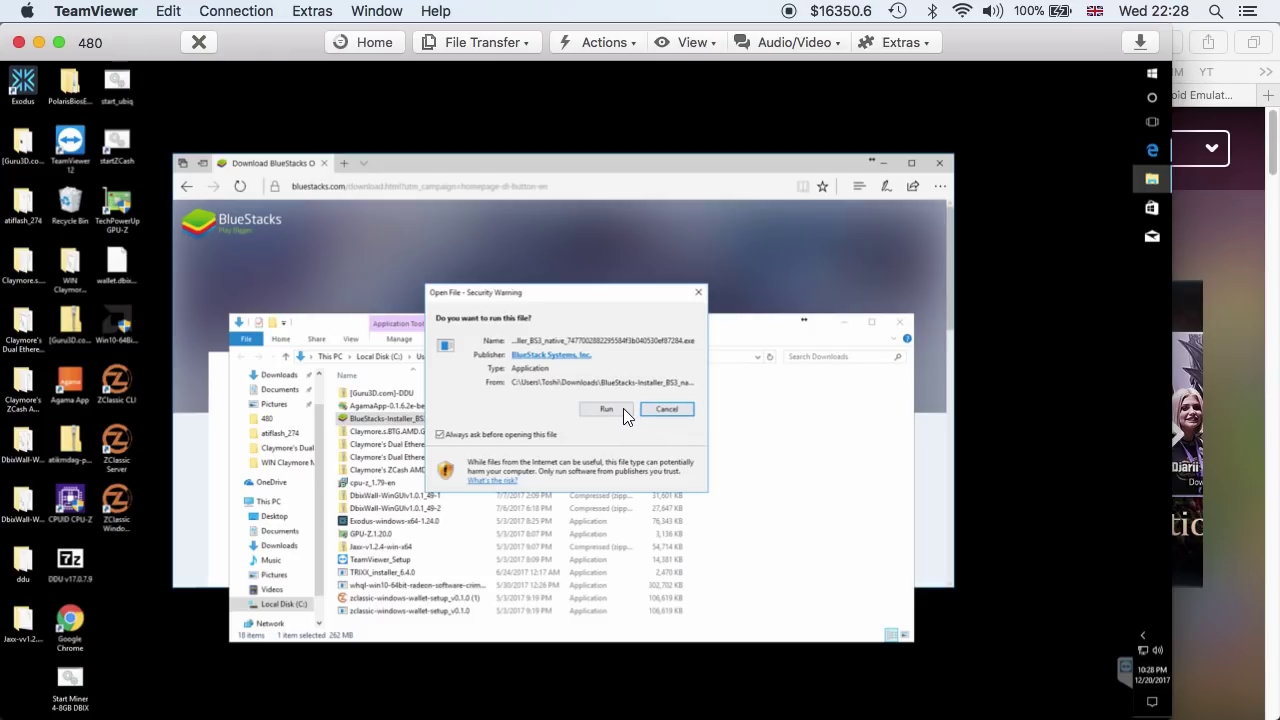
{"action": "left_click", "coordinate": [623, 408]}
{"action": "left_click", "coordinate": [899, 323]}
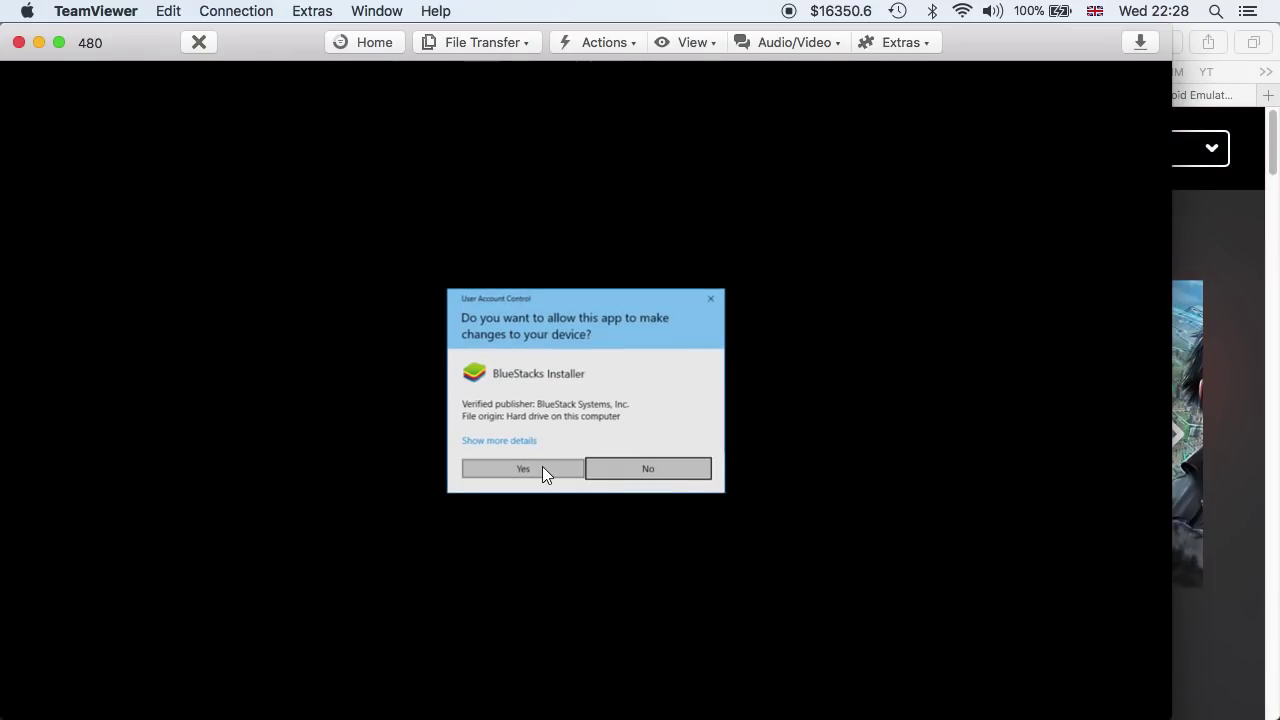
Approve the UAC prompt, install BlueStacks, finish and launch it, and close Edge
{"action": "left_click", "coordinate": [542, 466]}
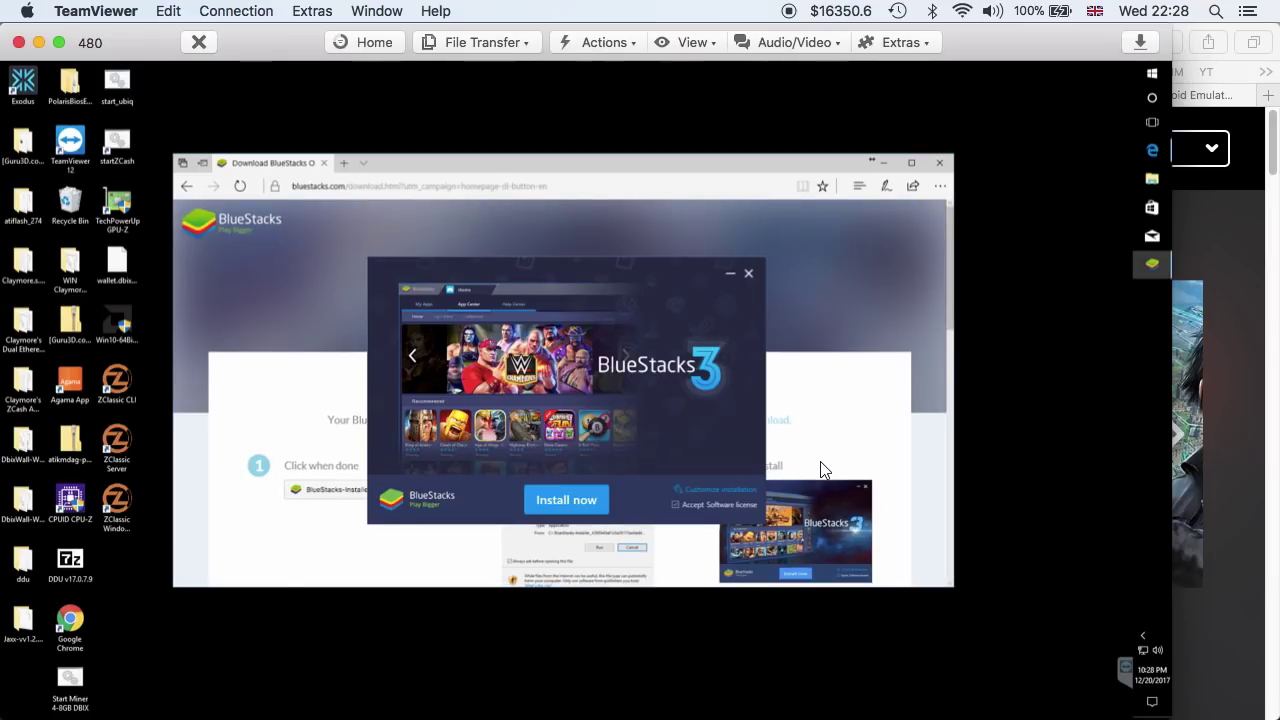
{"action": "left_click", "coordinate": [575, 499]}
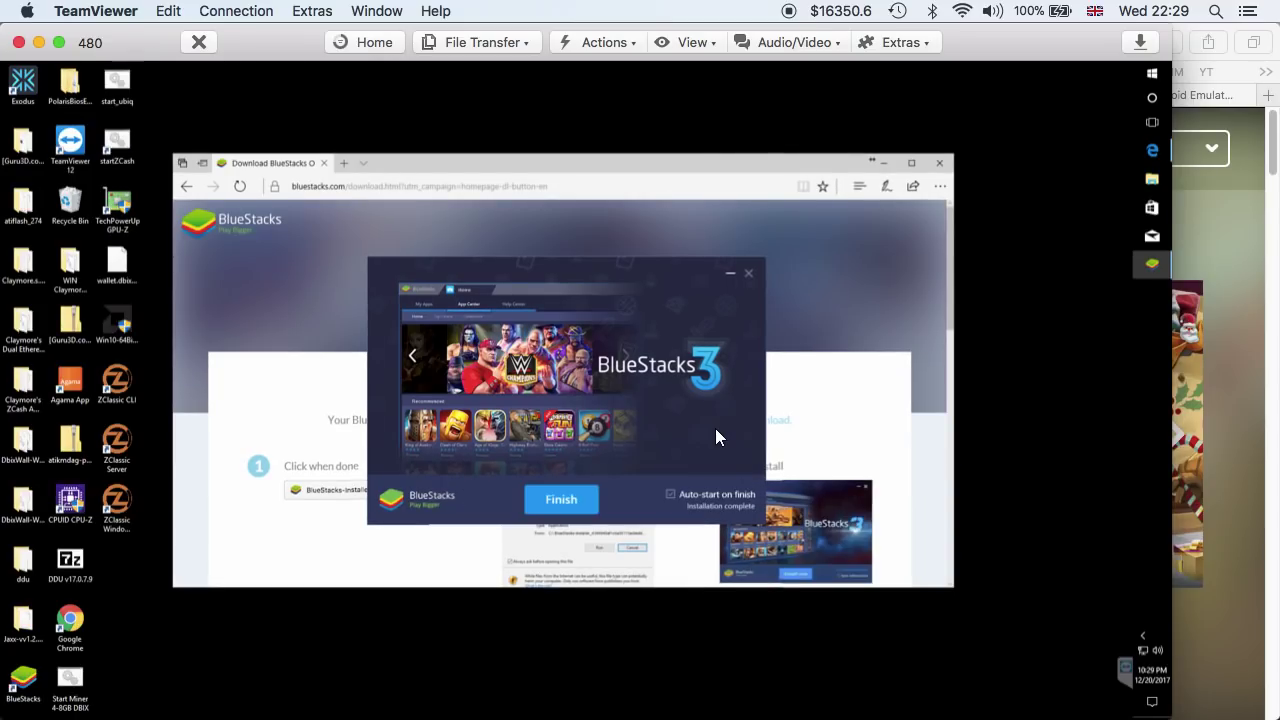
{"action": "left_click", "coordinate": [557, 500]}
{"action": "left_click", "coordinate": [940, 162]}
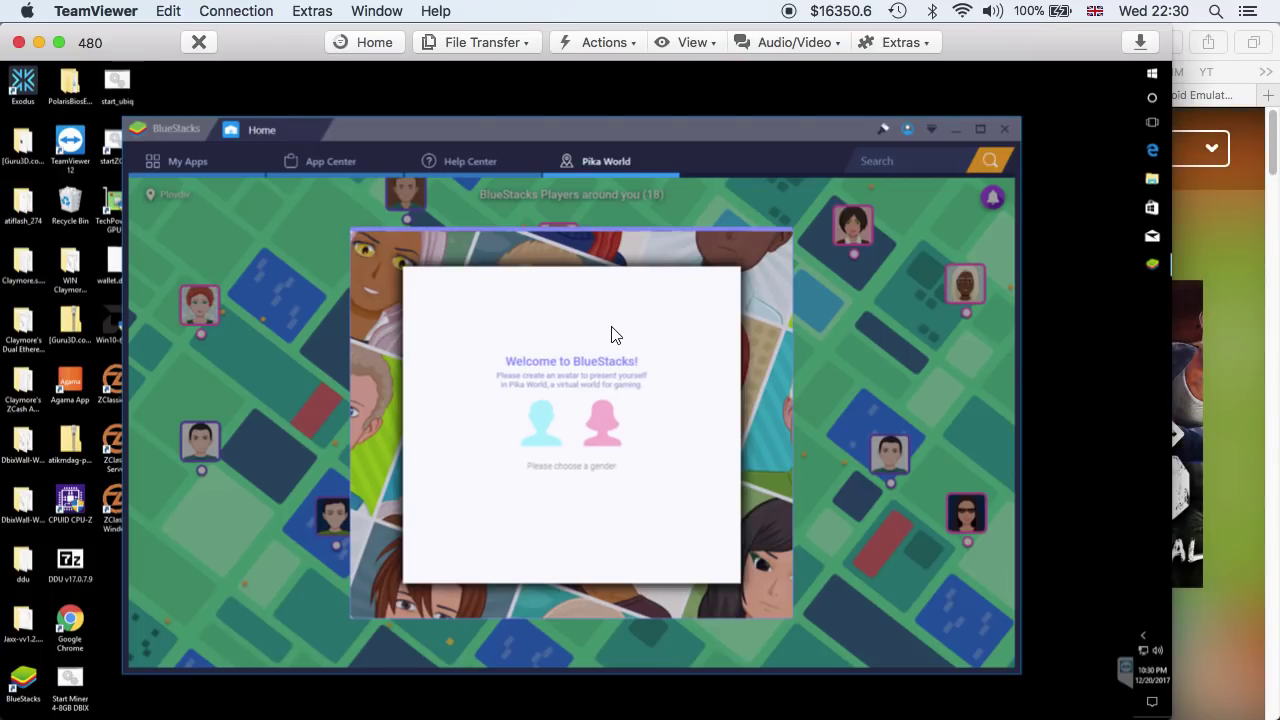
Sign in with the Google account email and password, accept the terms, and disable location sharing
{"action": "left_click", "coordinate": [304, 160]}
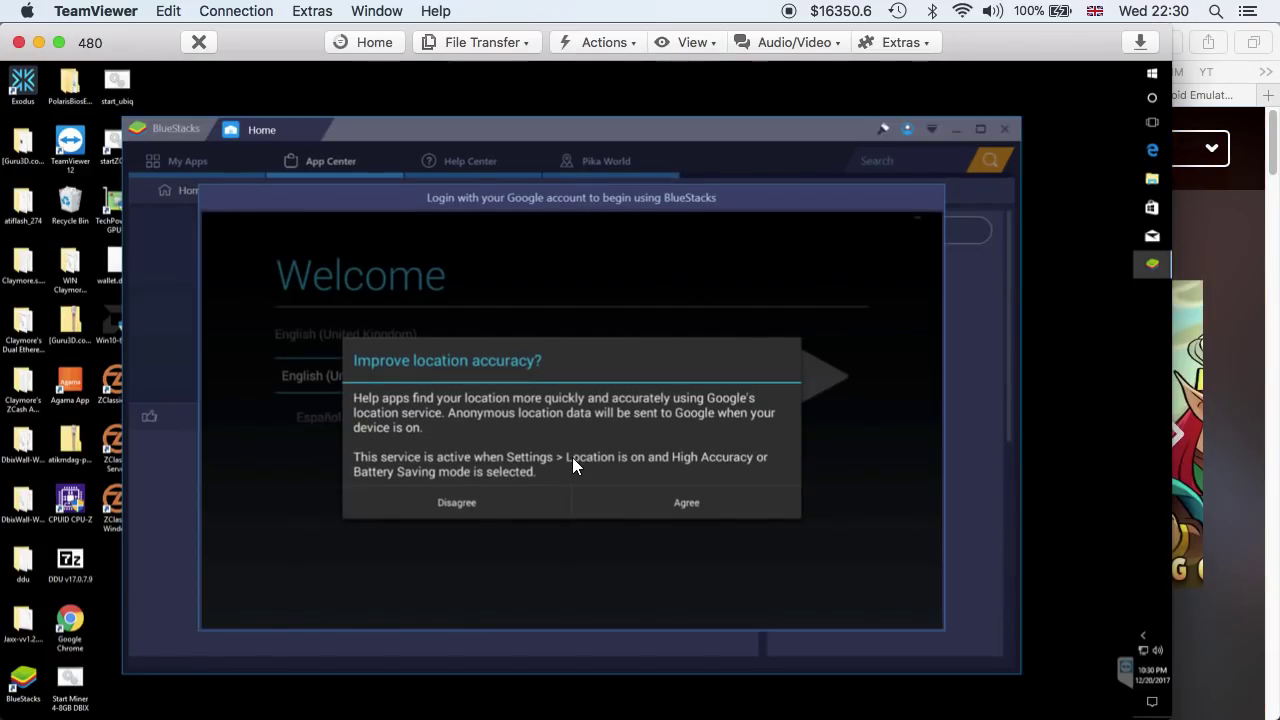
{"action": "left_click", "coordinate": [471, 504]}
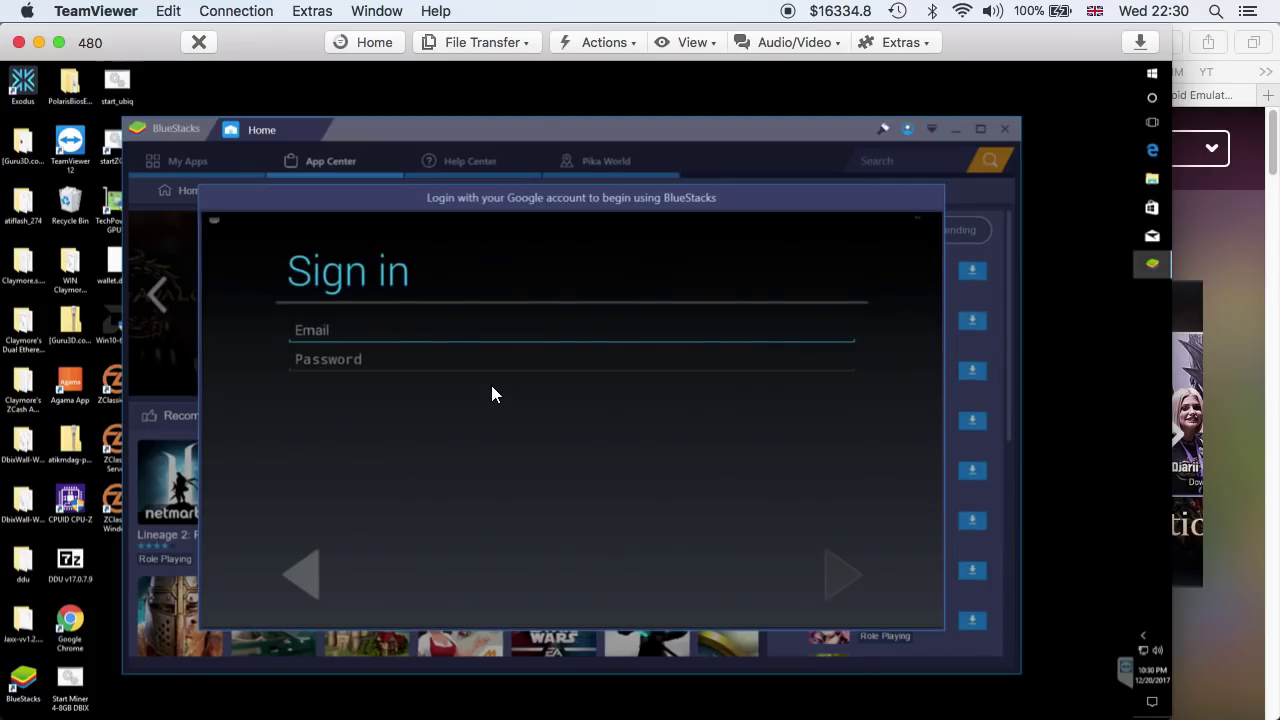
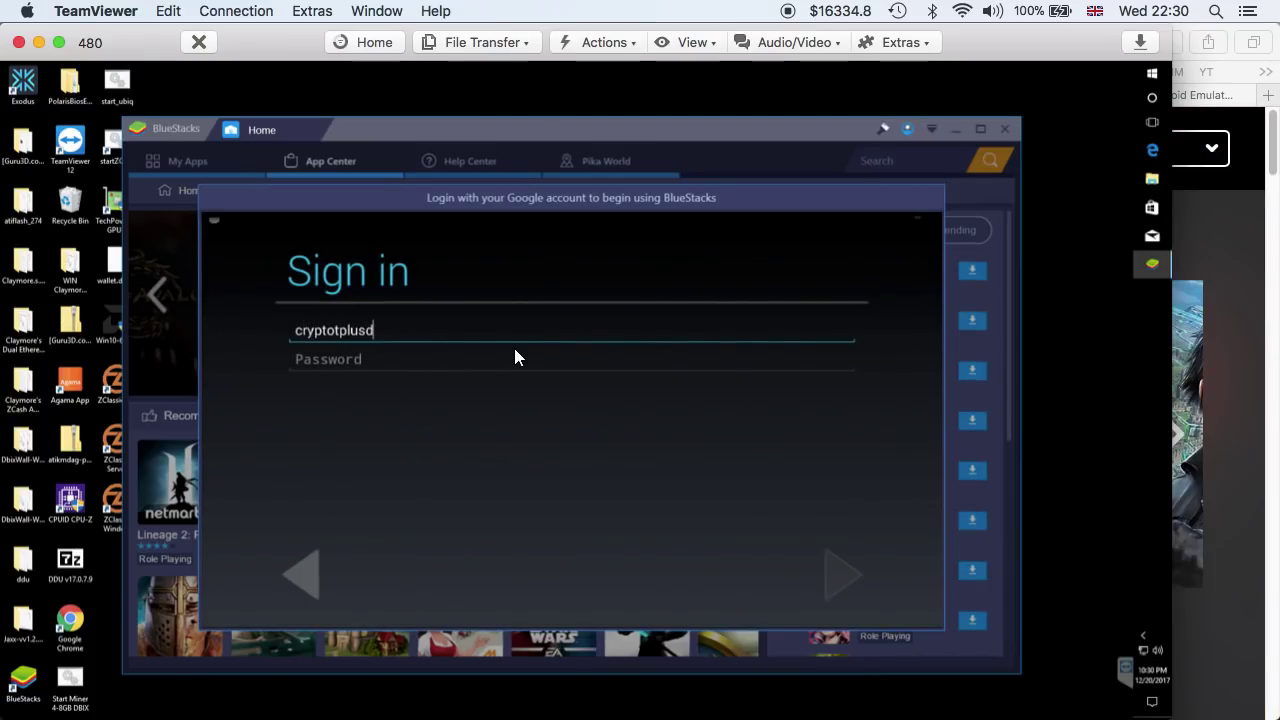
{"action": "key", "text": "Tab"}
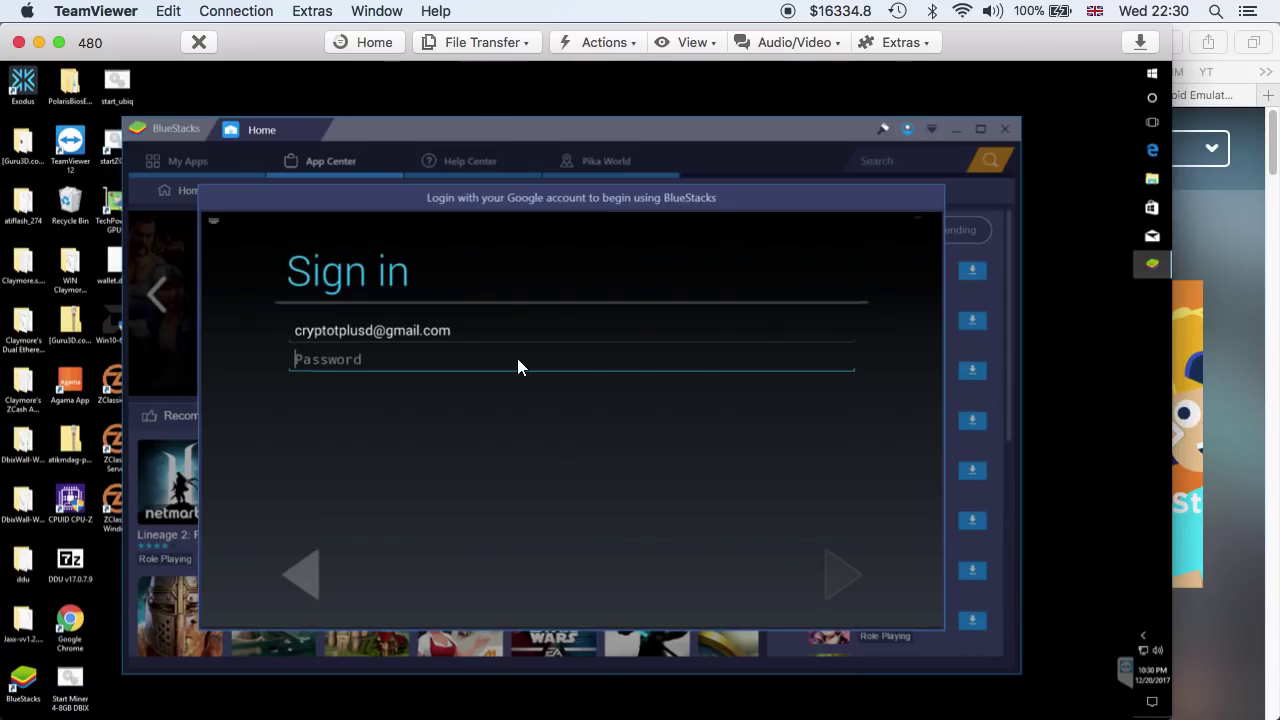
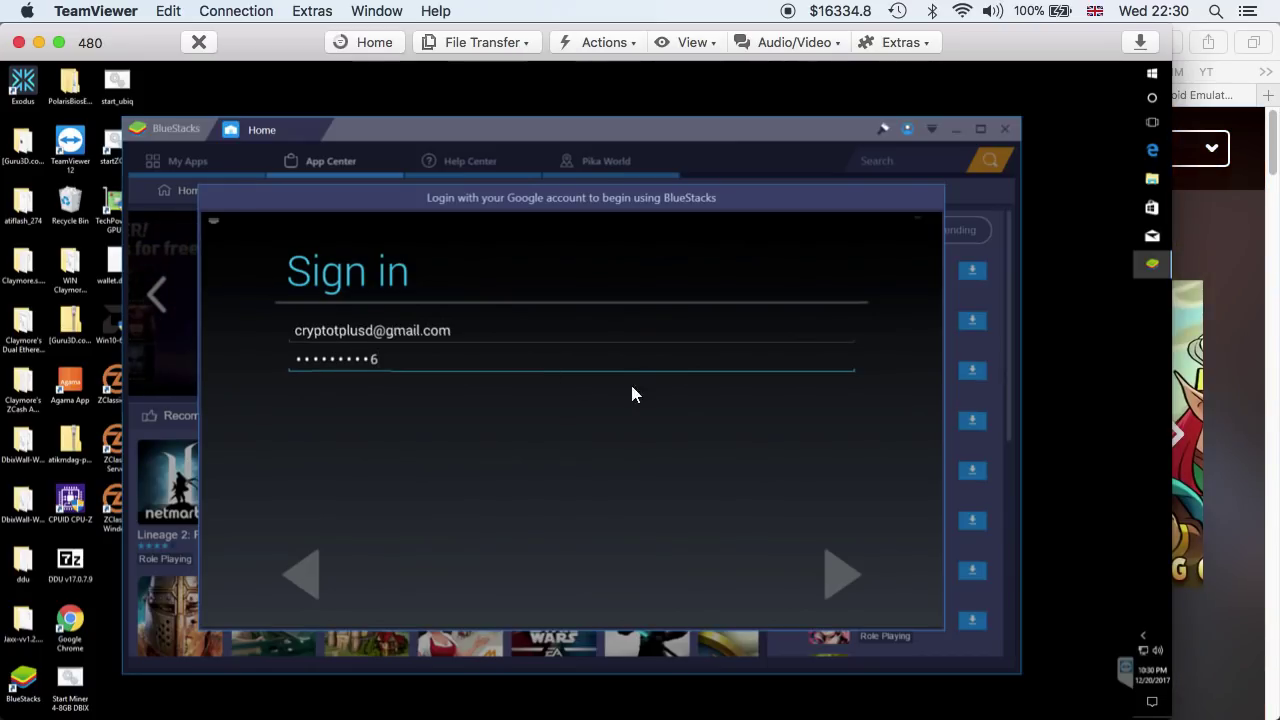
{"action": "left_click", "coordinate": [839, 571]}
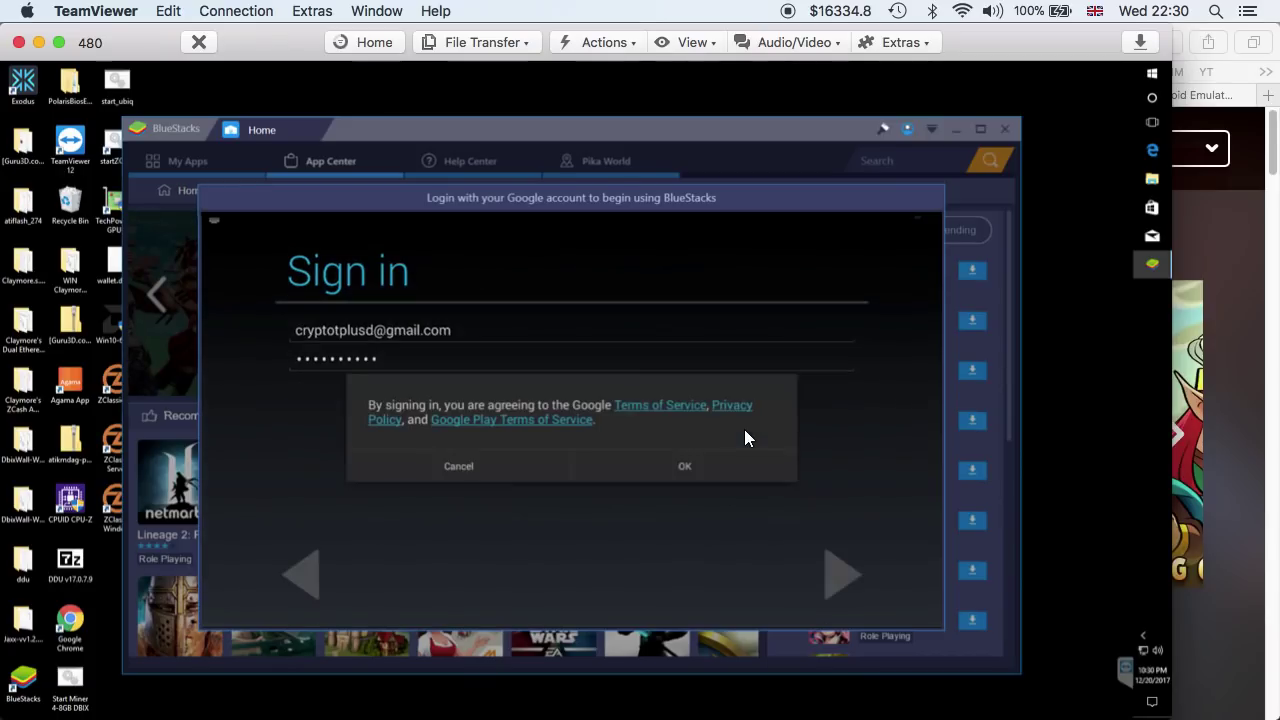
{"action": "left_click", "coordinate": [645, 467]}
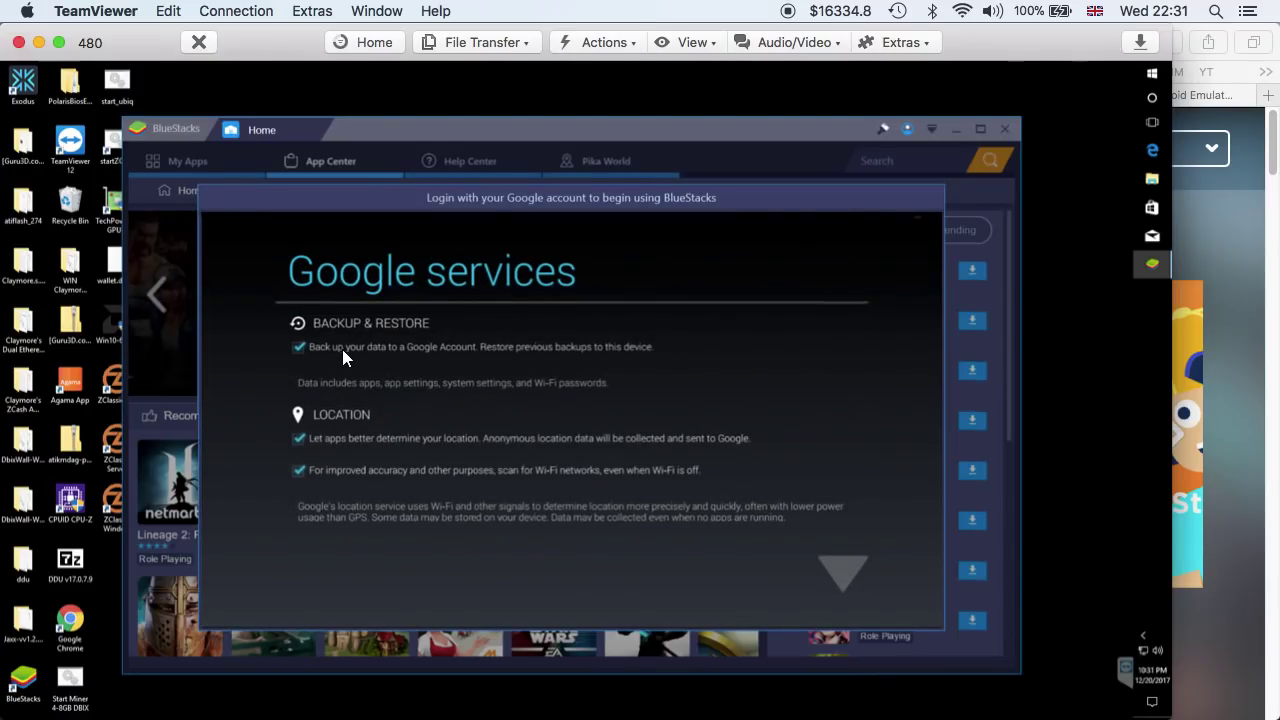
{"action": "left_click", "coordinate": [299, 438]}
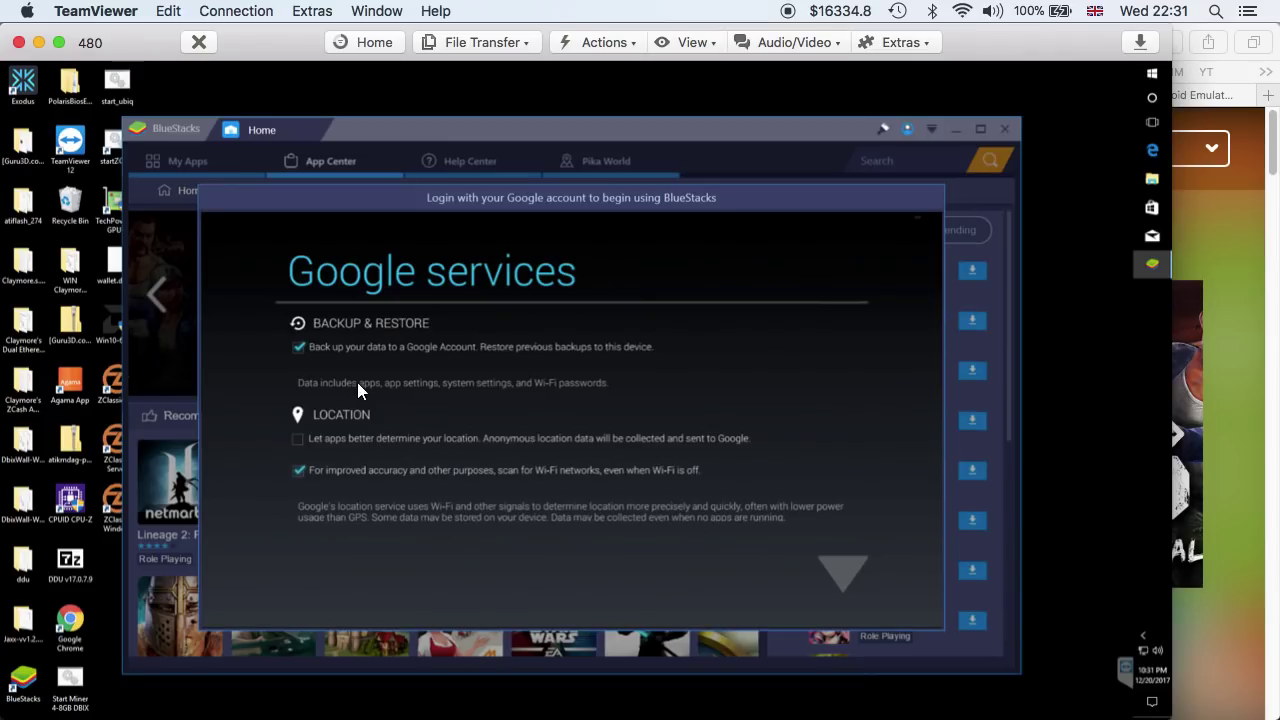
{"action": "scroll", "coordinate": [397, 443], "scroll_direction": "down", "scroll_amount": 3}
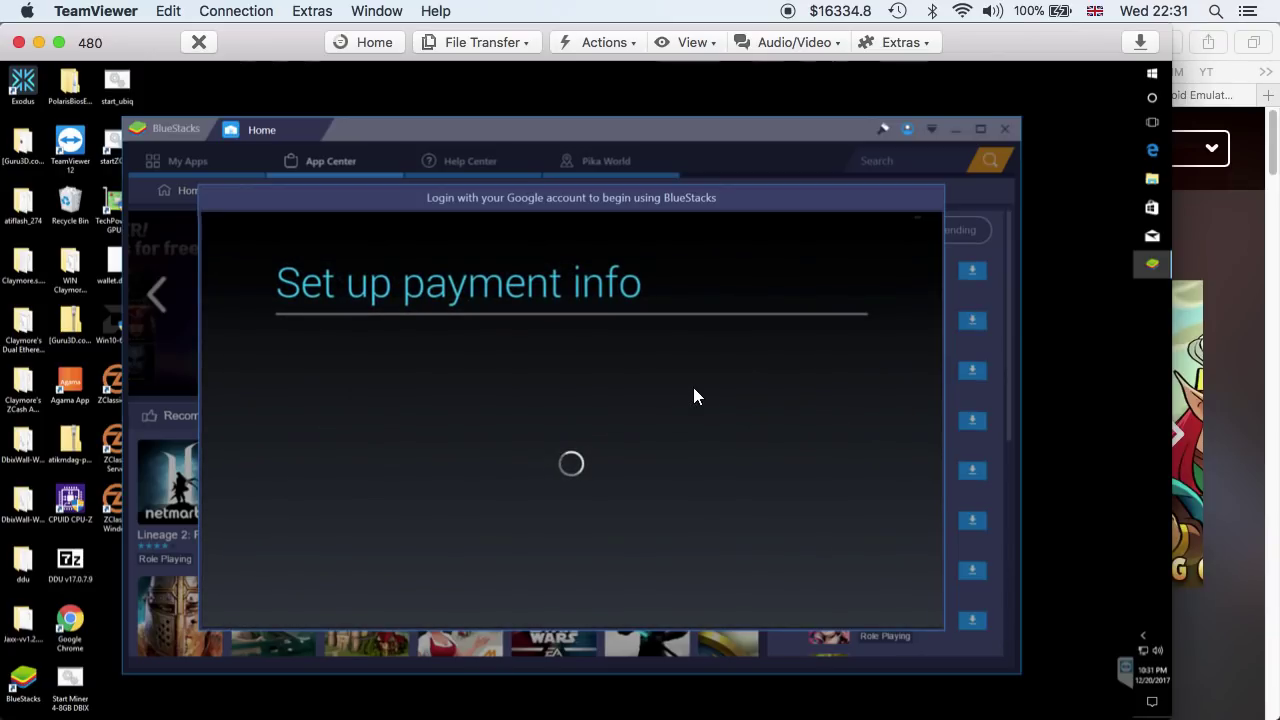
Skip payment info setup and continue past the device owner name screen
{"action": "left_click", "coordinate": [341, 576]}
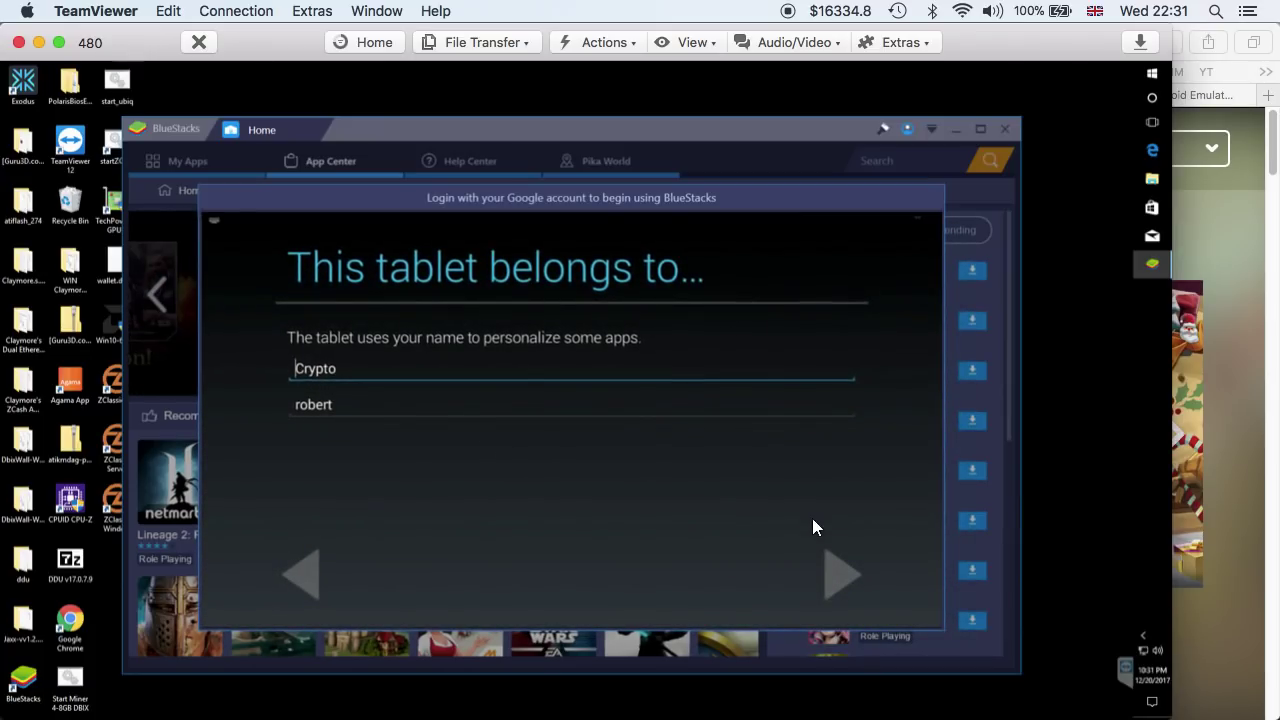
{"action": "left_click", "coordinate": [836, 576]}
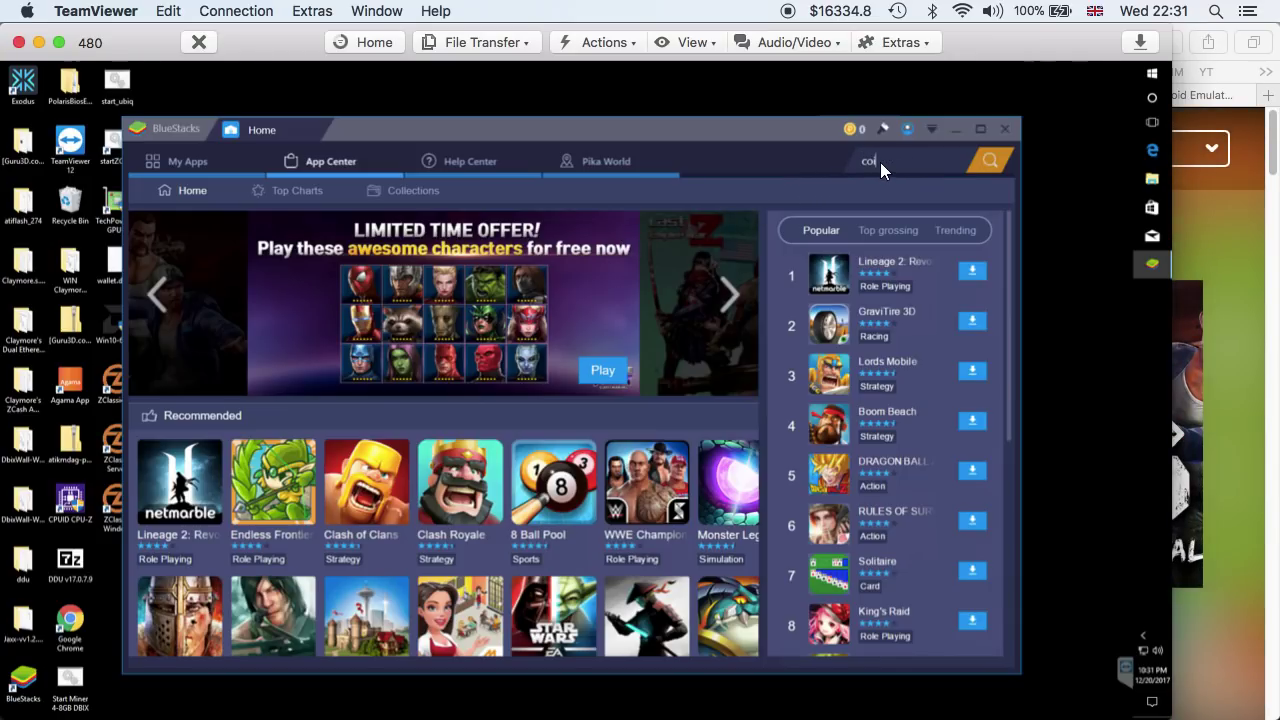
Search for coinomi, install and open Coinomi Wallet, and choose to create a new wallet
{"action": "type", "text": "i"}
{"action": "key", "text": "Return"}
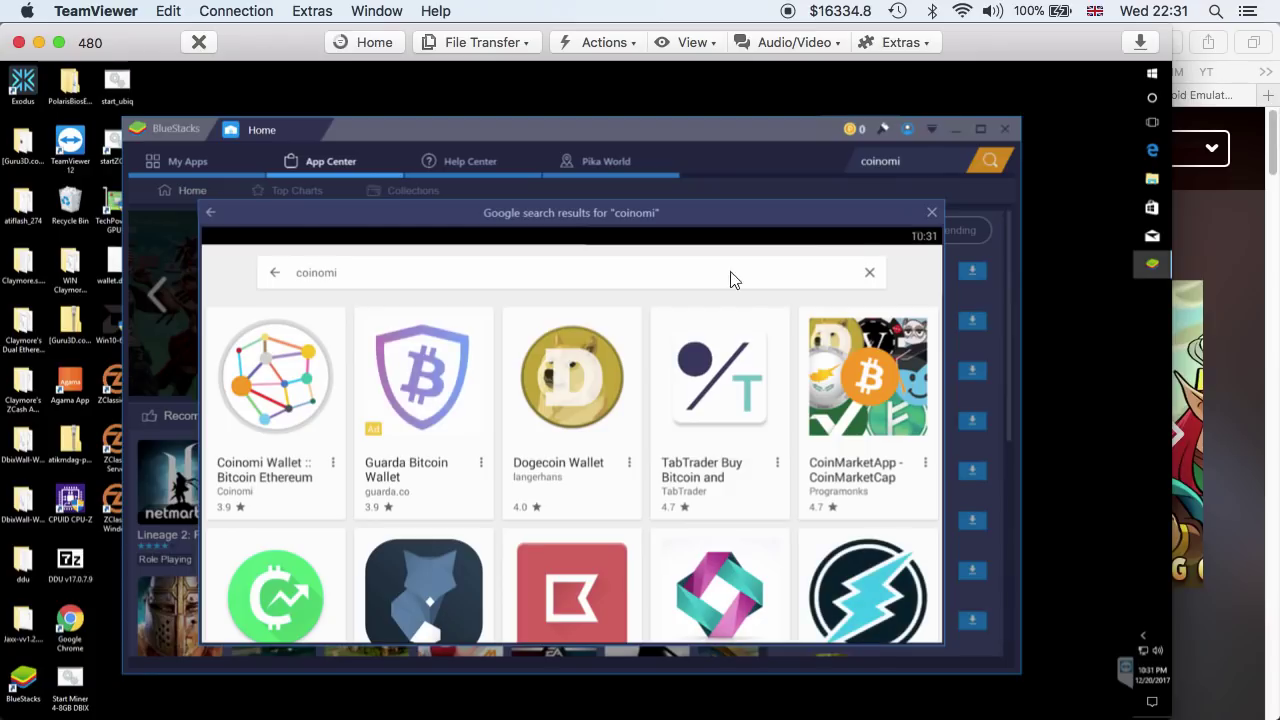
{"action": "left_click", "coordinate": [260, 390]}
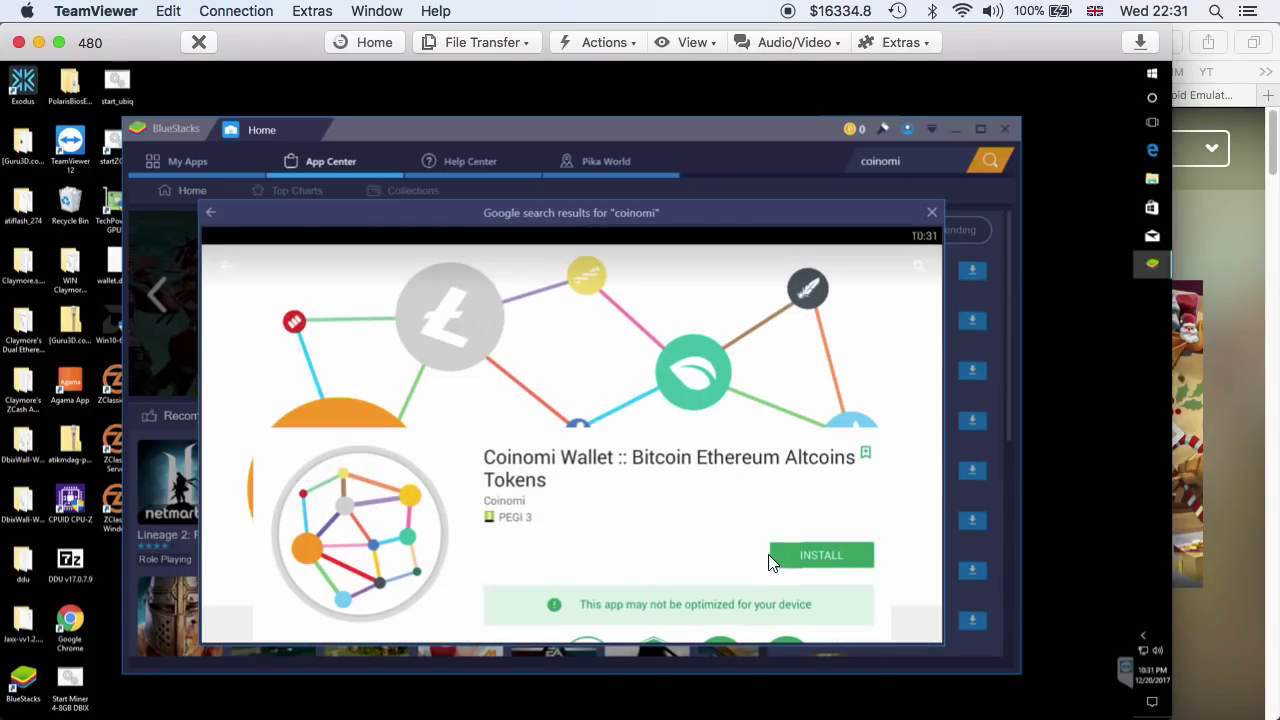
{"action": "left_click", "coordinate": [813, 556]}
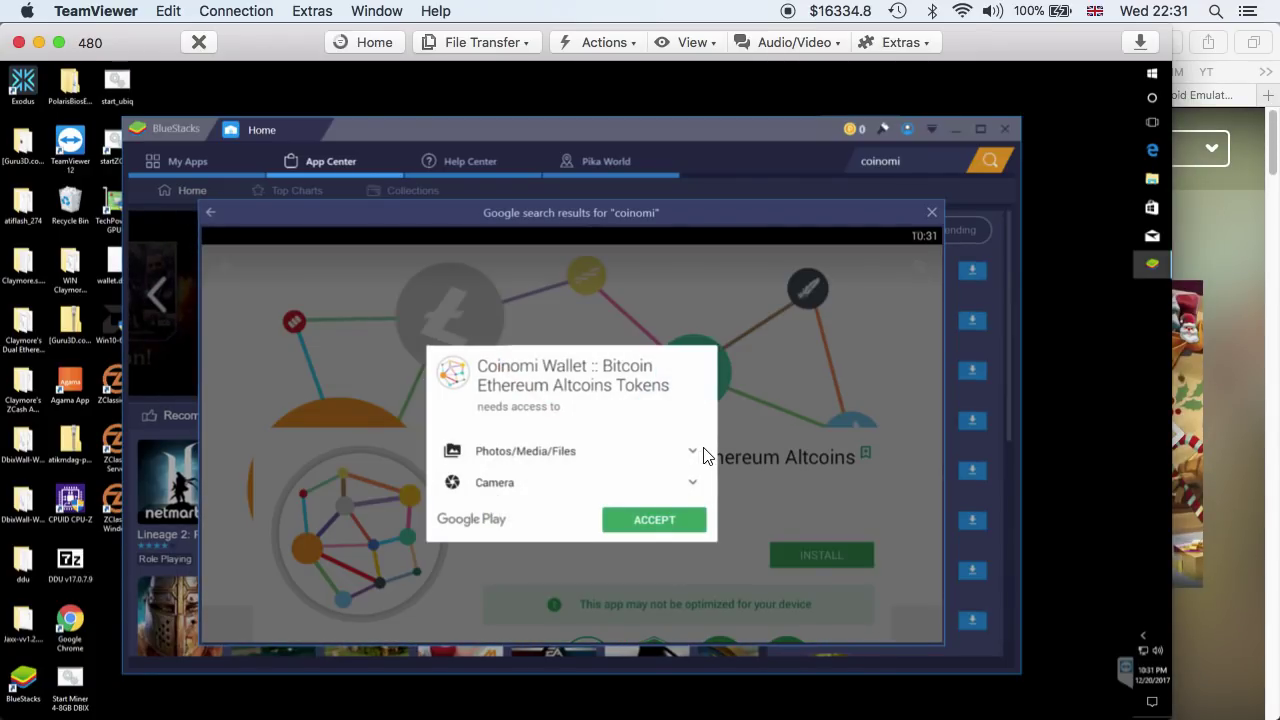
{"action": "left_click", "coordinate": [684, 516]}
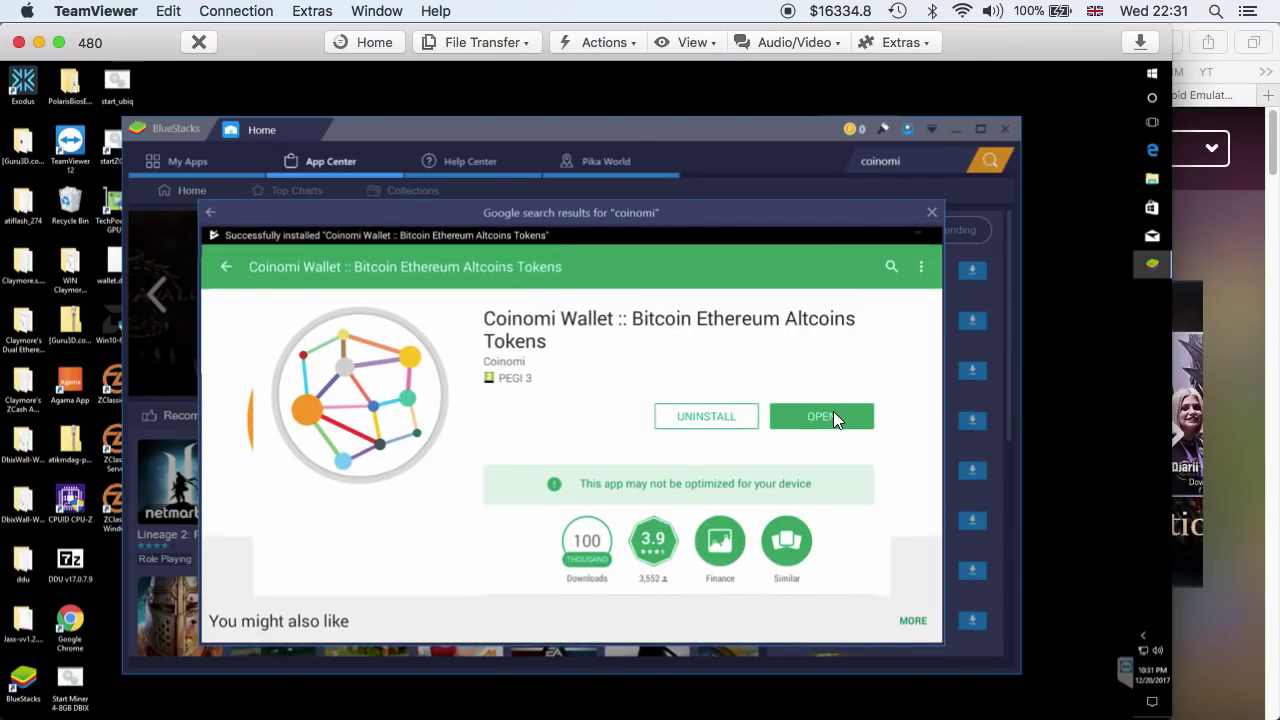
{"action": "left_click", "coordinate": [833, 416]}
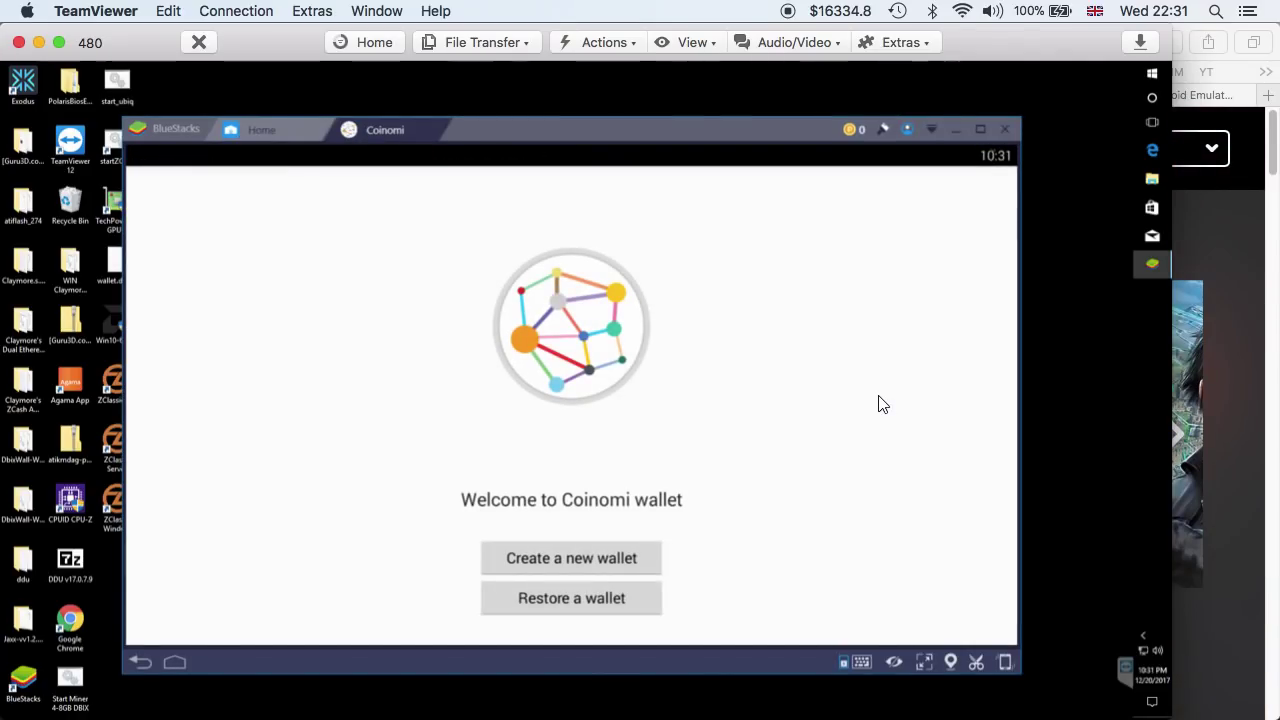
{"action": "left_click", "coordinate": [588, 557]}
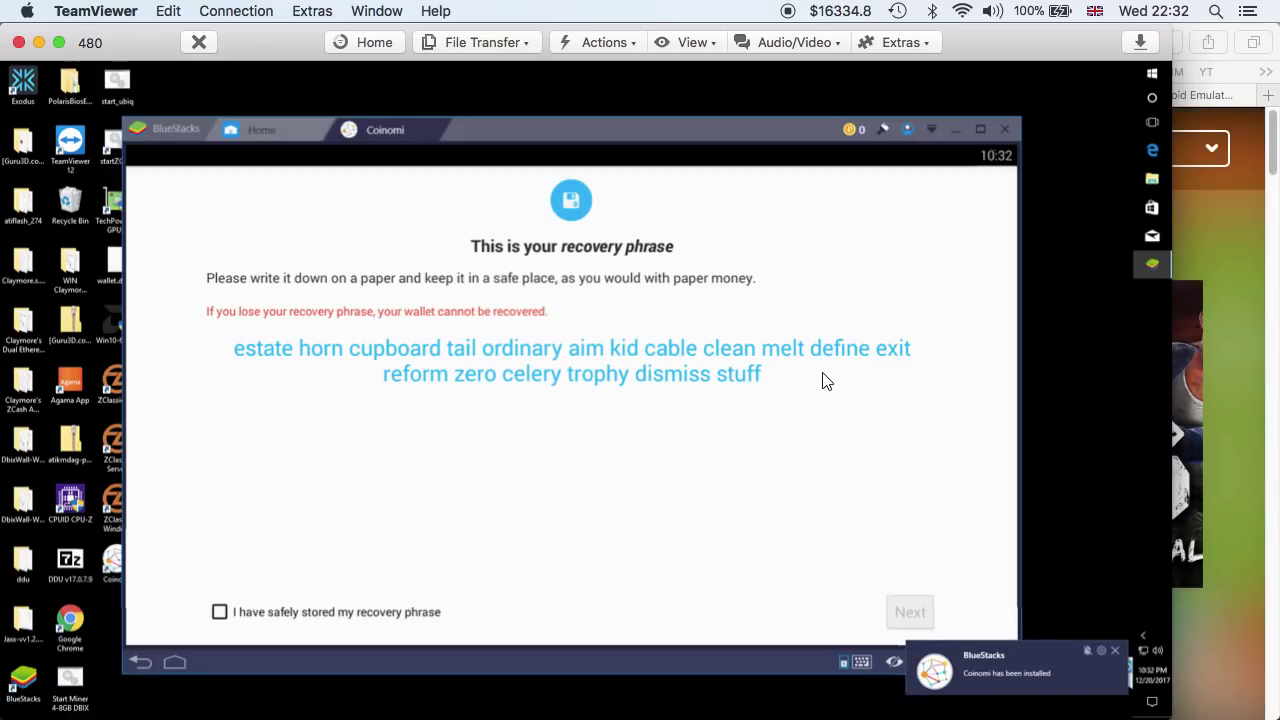
Tick 'I have safely stored my recovery phrase', go Next, then return to the phrase page
{"action": "left_click", "coordinate": [221, 612]}
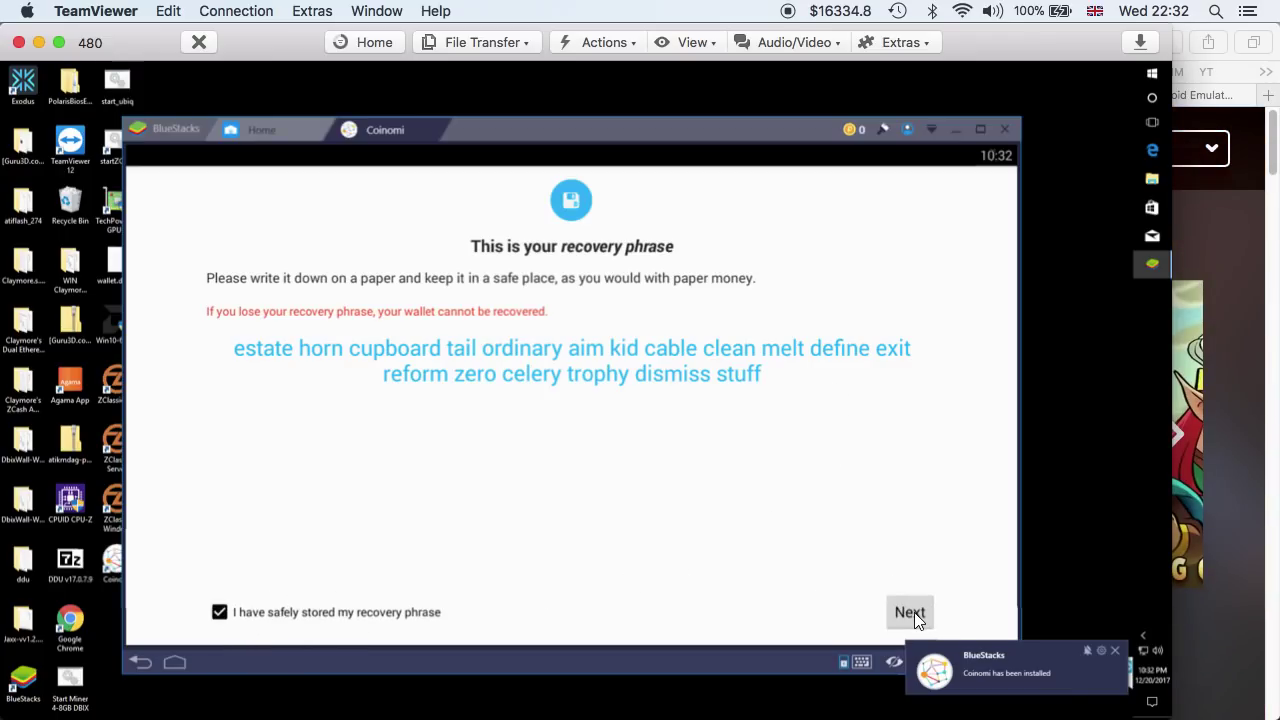
{"action": "left_click", "coordinate": [912, 613]}
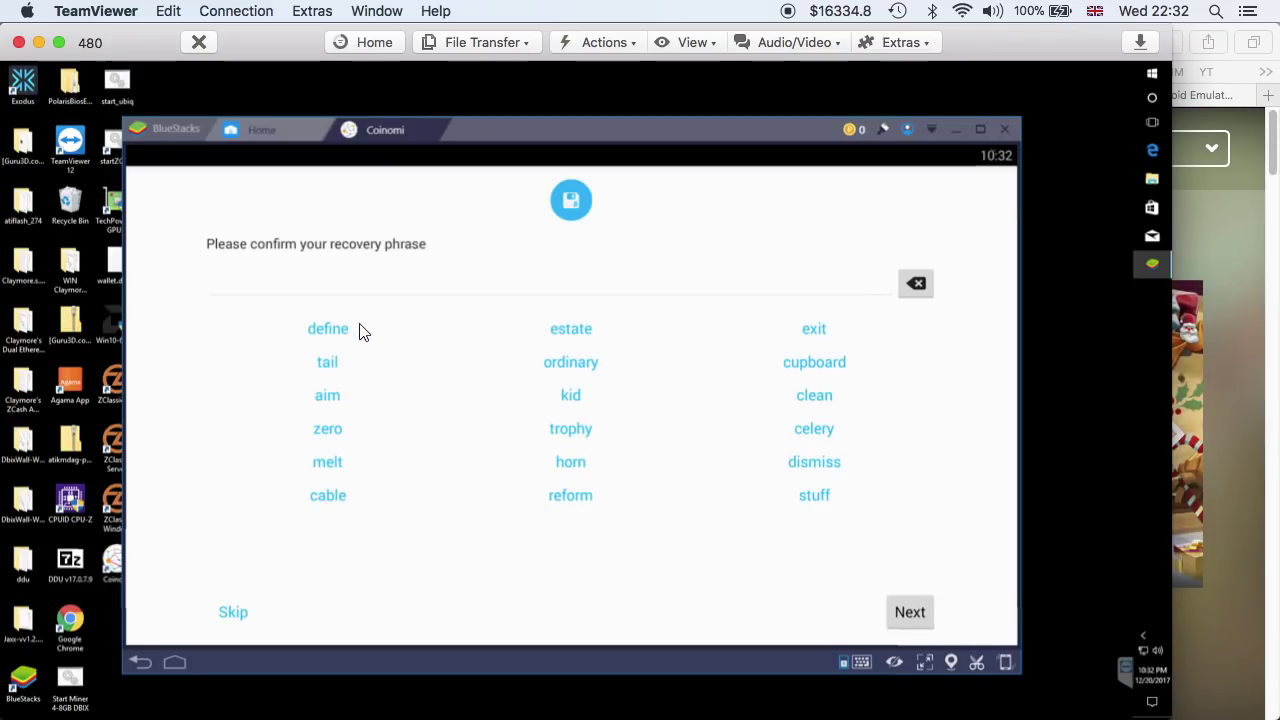
{"action": "left_click", "coordinate": [145, 664]}
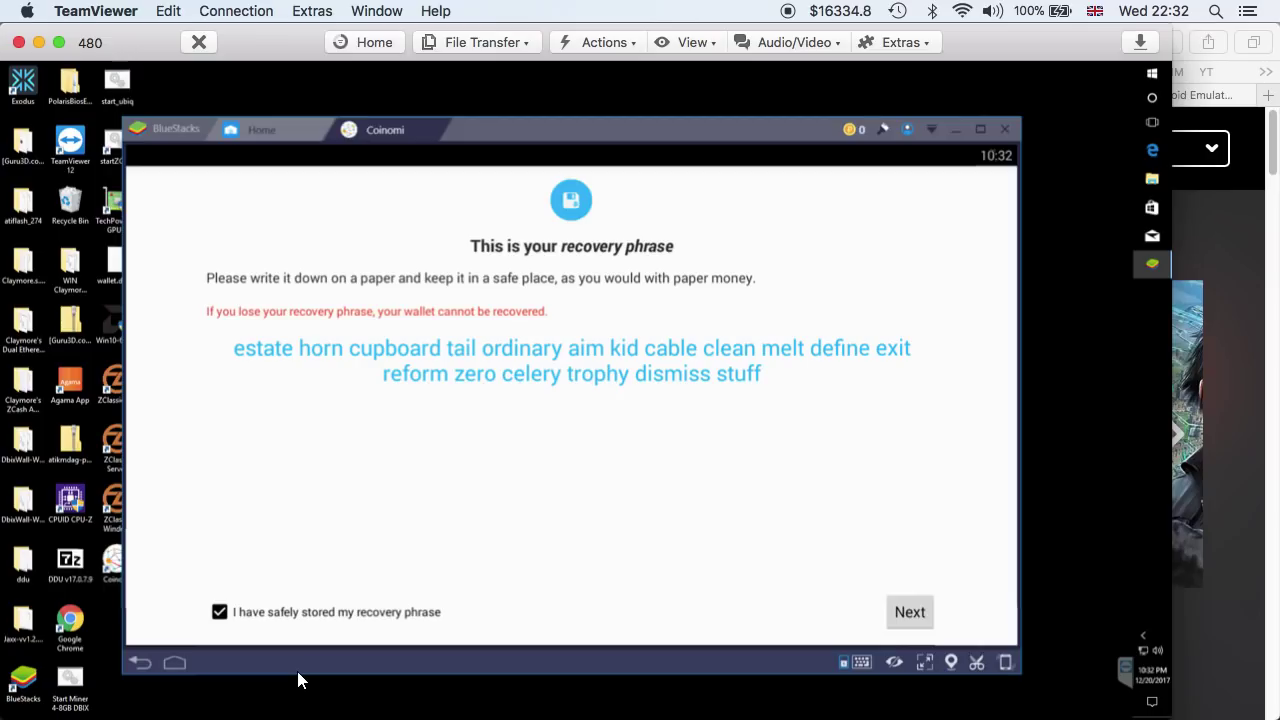
Select every recovery phrase word in the correct order and submit the confirmation
{"action": "left_click", "coordinate": [886, 617]}
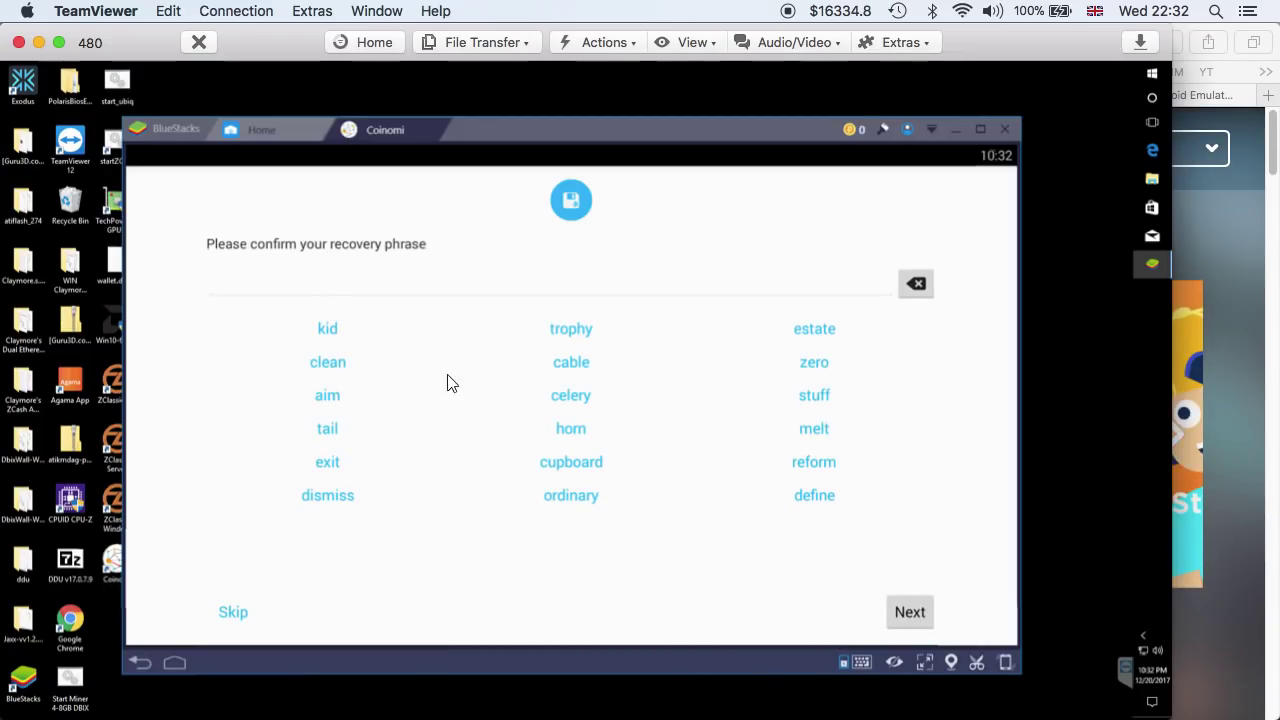
{"action": "left_click", "coordinate": [812, 332]}
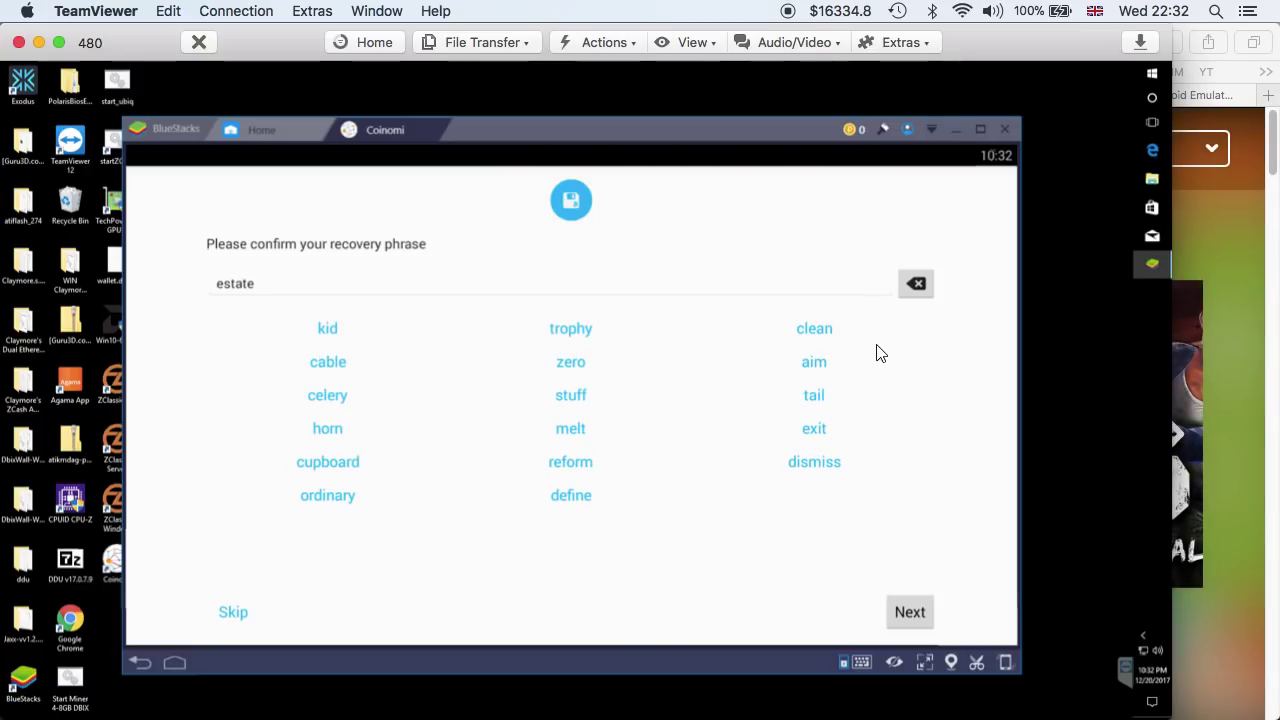
{"action": "left_click", "coordinate": [327, 429]}
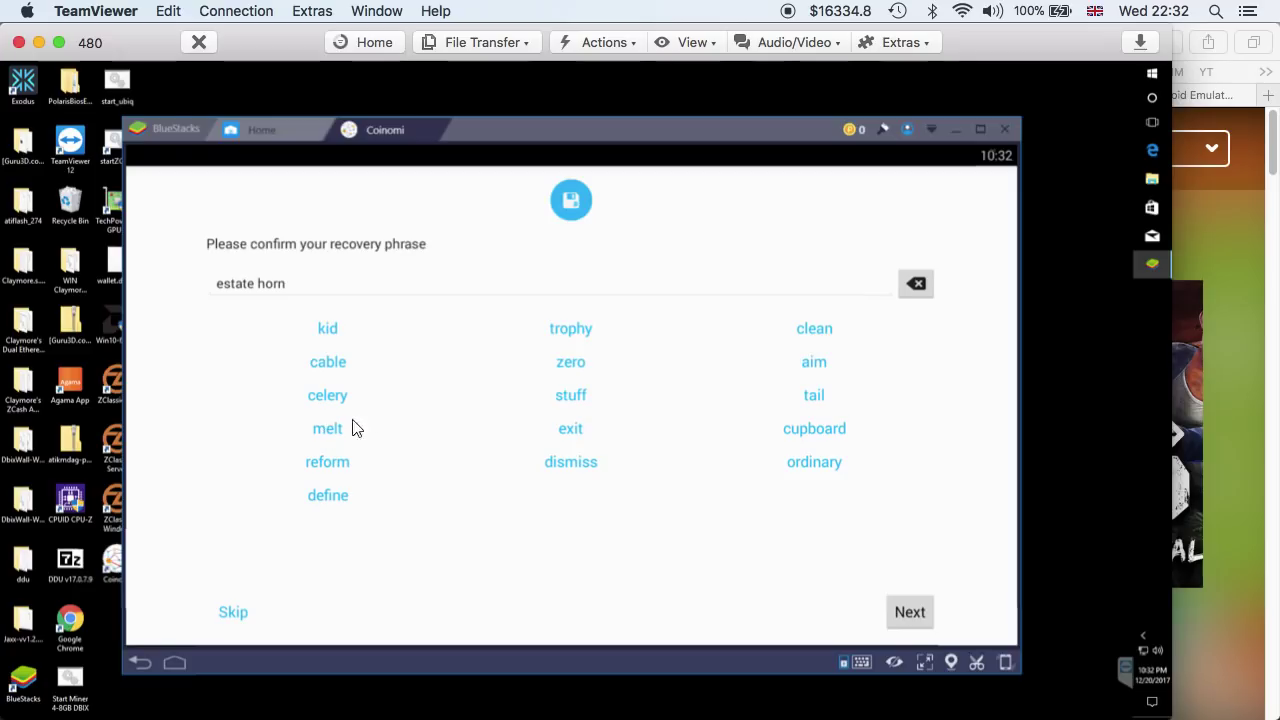
{"action": "left_click", "coordinate": [830, 428]}
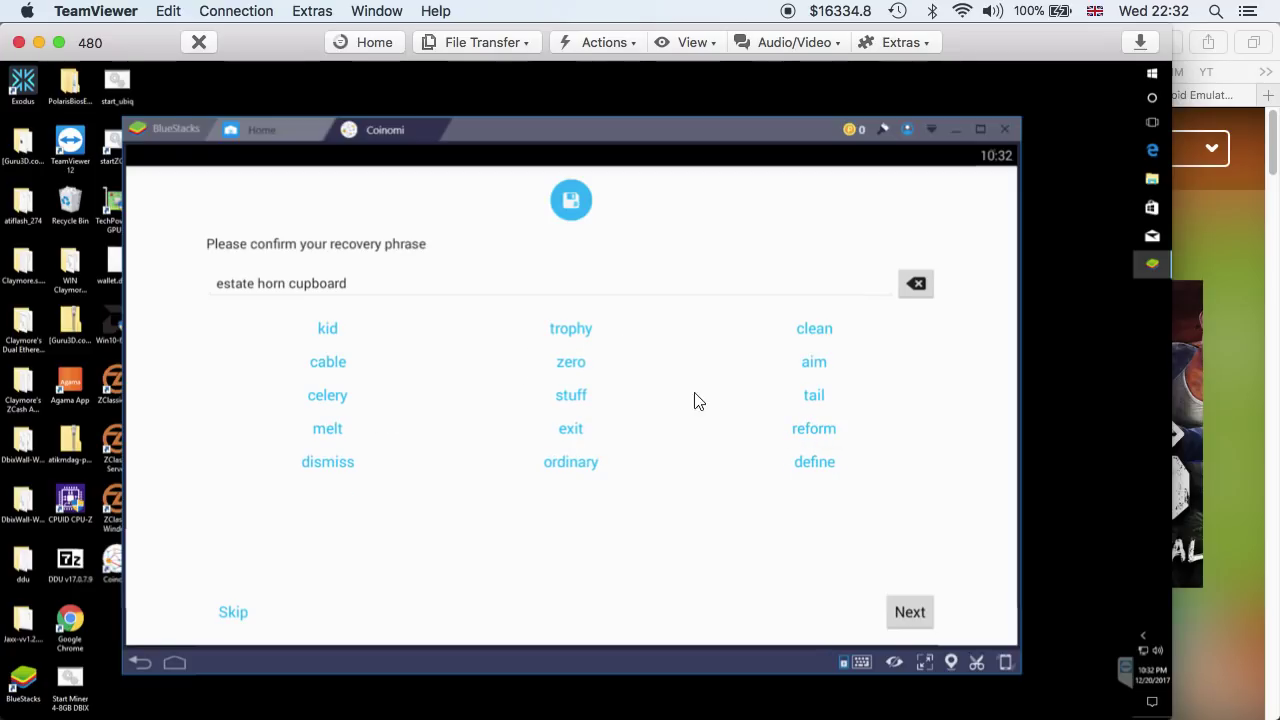
{"action": "left_click", "coordinate": [826, 406]}
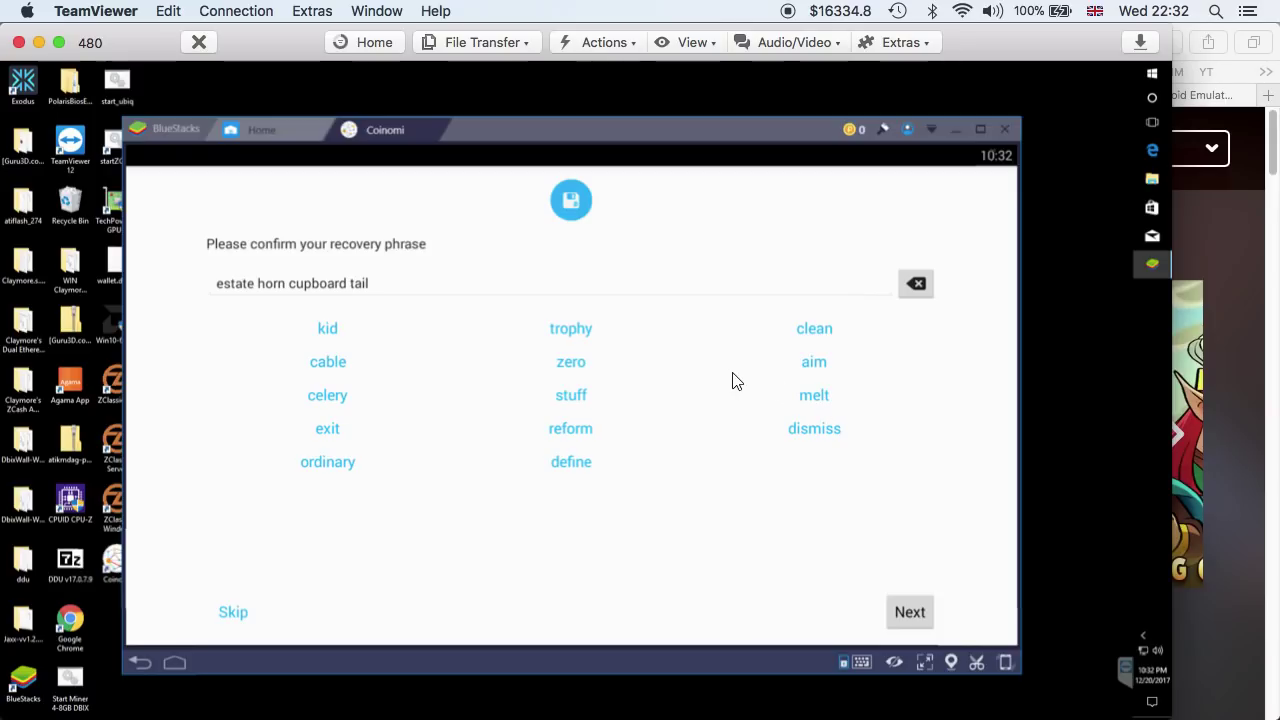
{"action": "left_click", "coordinate": [330, 466]}
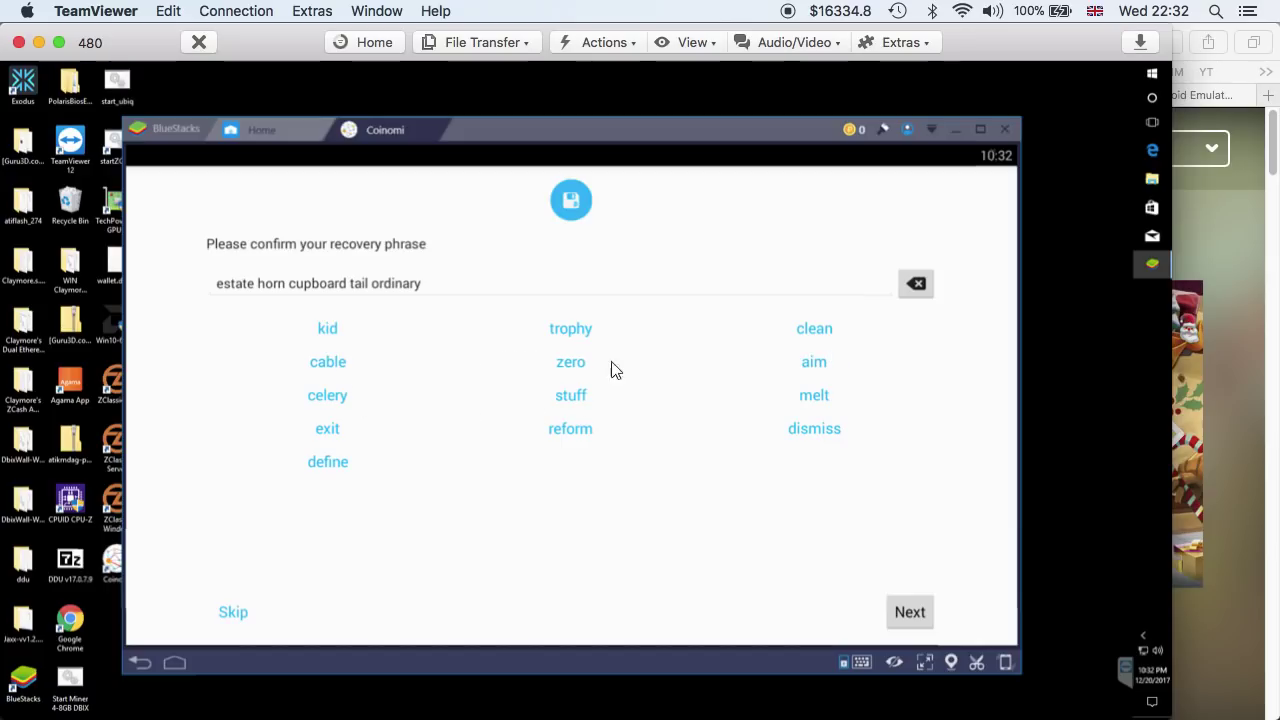
{"action": "left_click", "coordinate": [819, 369]}
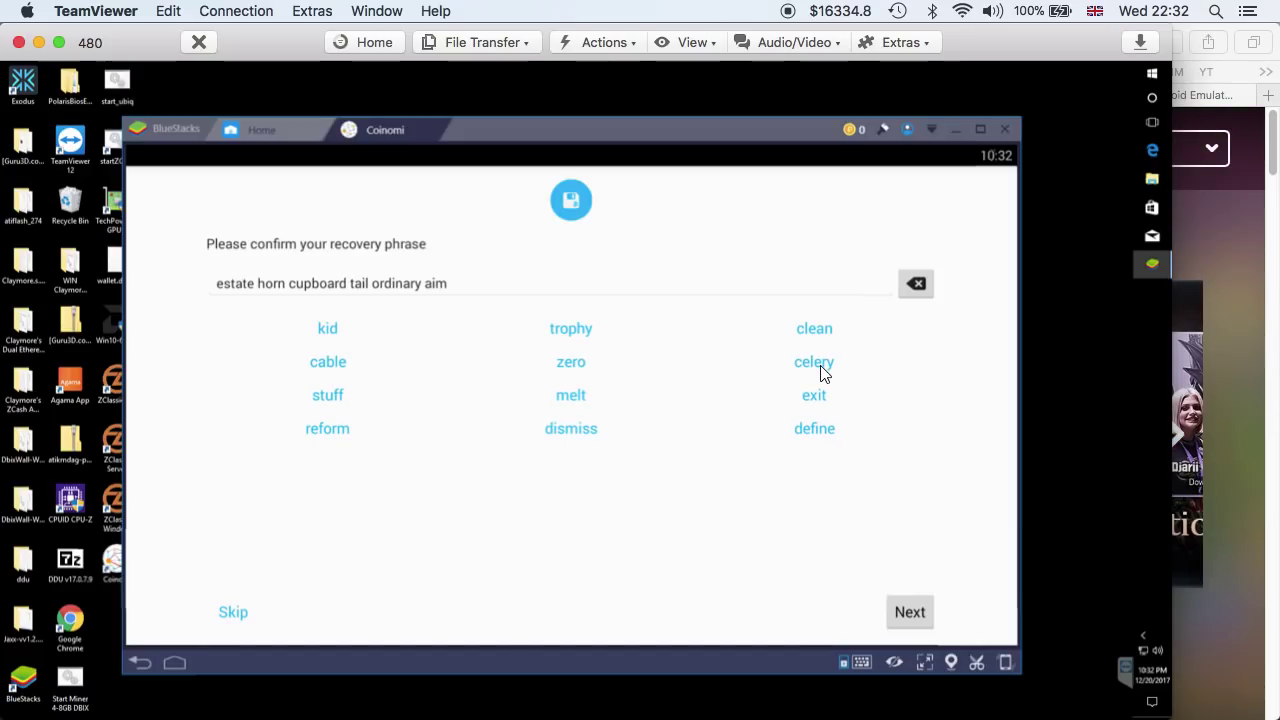
{"action": "left_click", "coordinate": [329, 332]}
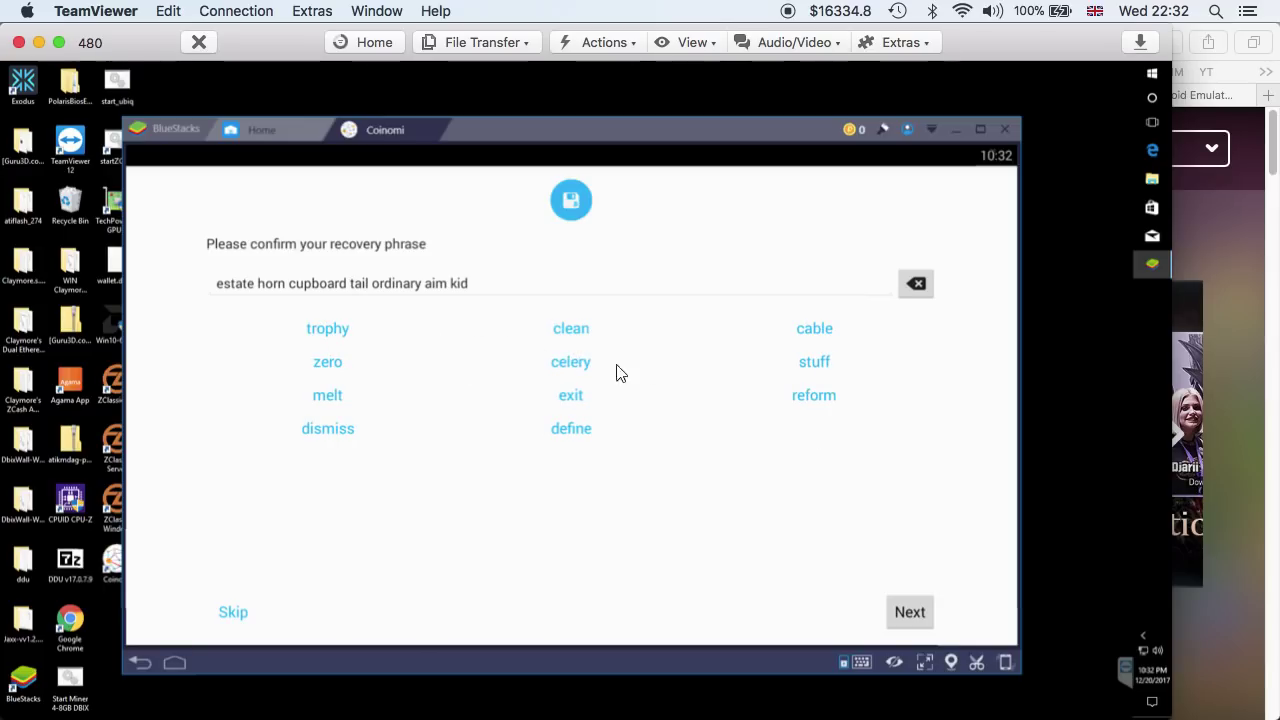
{"action": "left_click", "coordinate": [812, 330]}
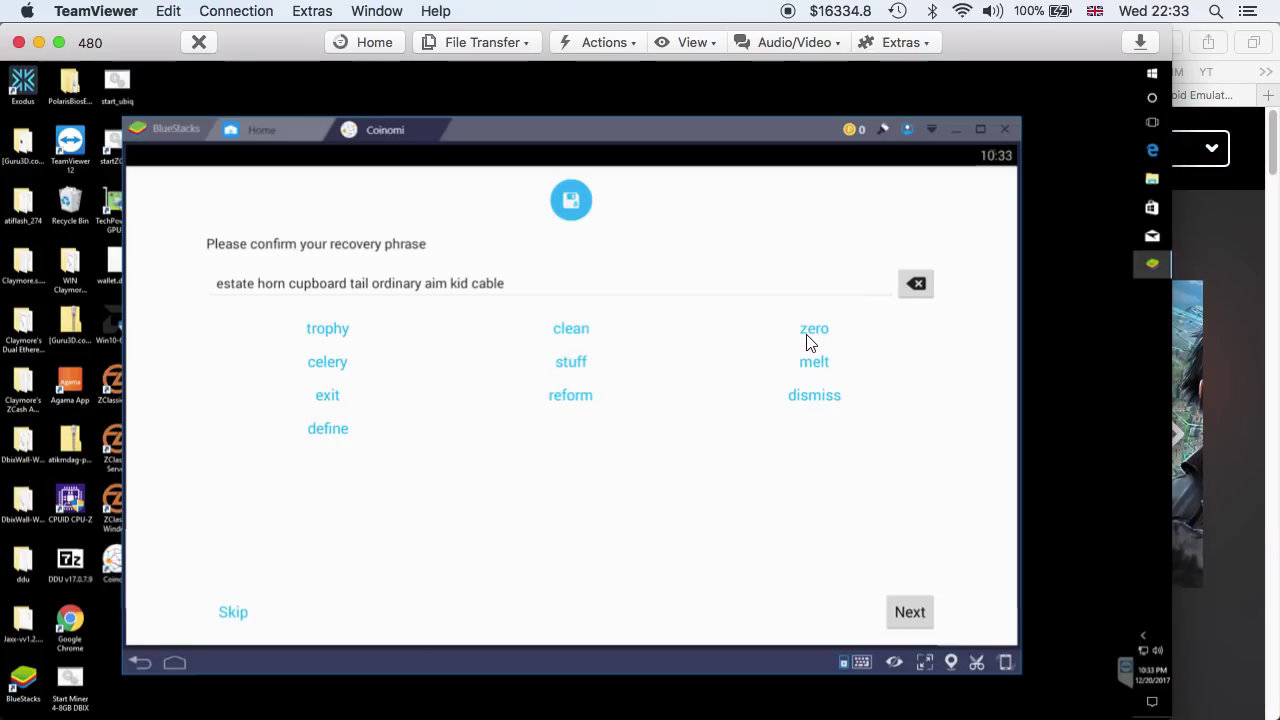
{"action": "left_click", "coordinate": [566, 332]}
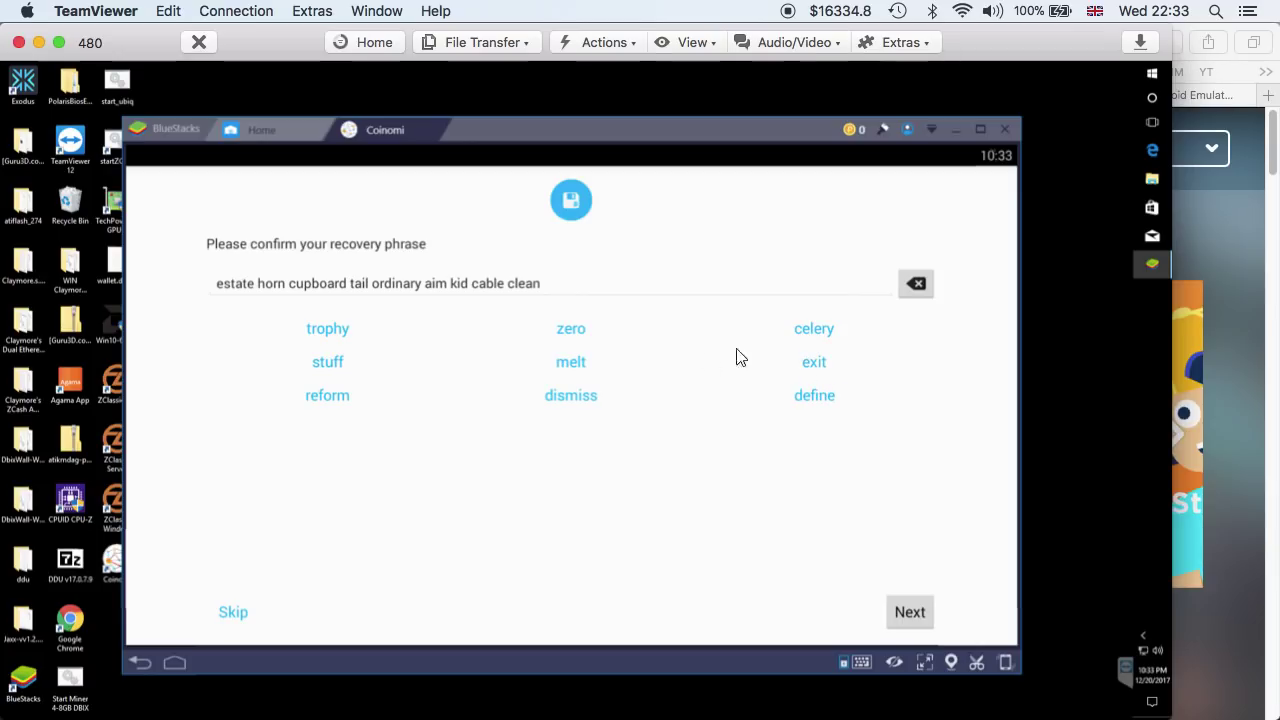
{"action": "left_click", "coordinate": [574, 368]}
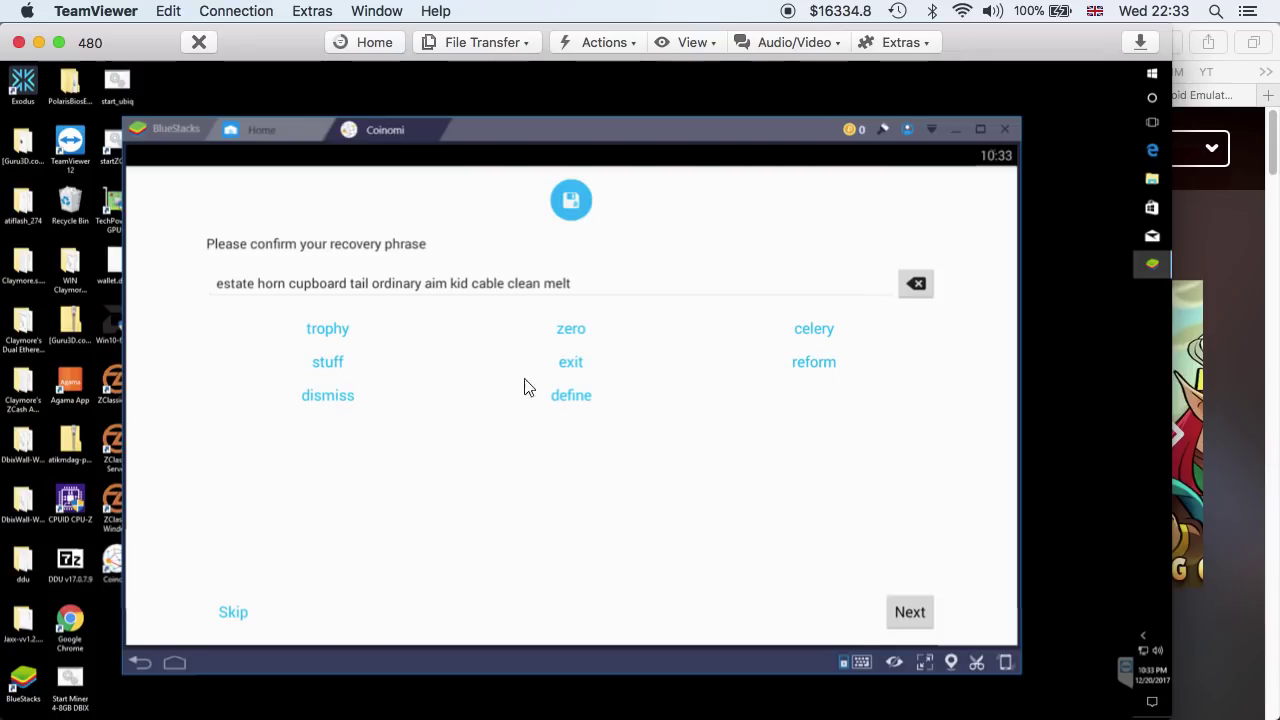
{"action": "left_click", "coordinate": [584, 397]}
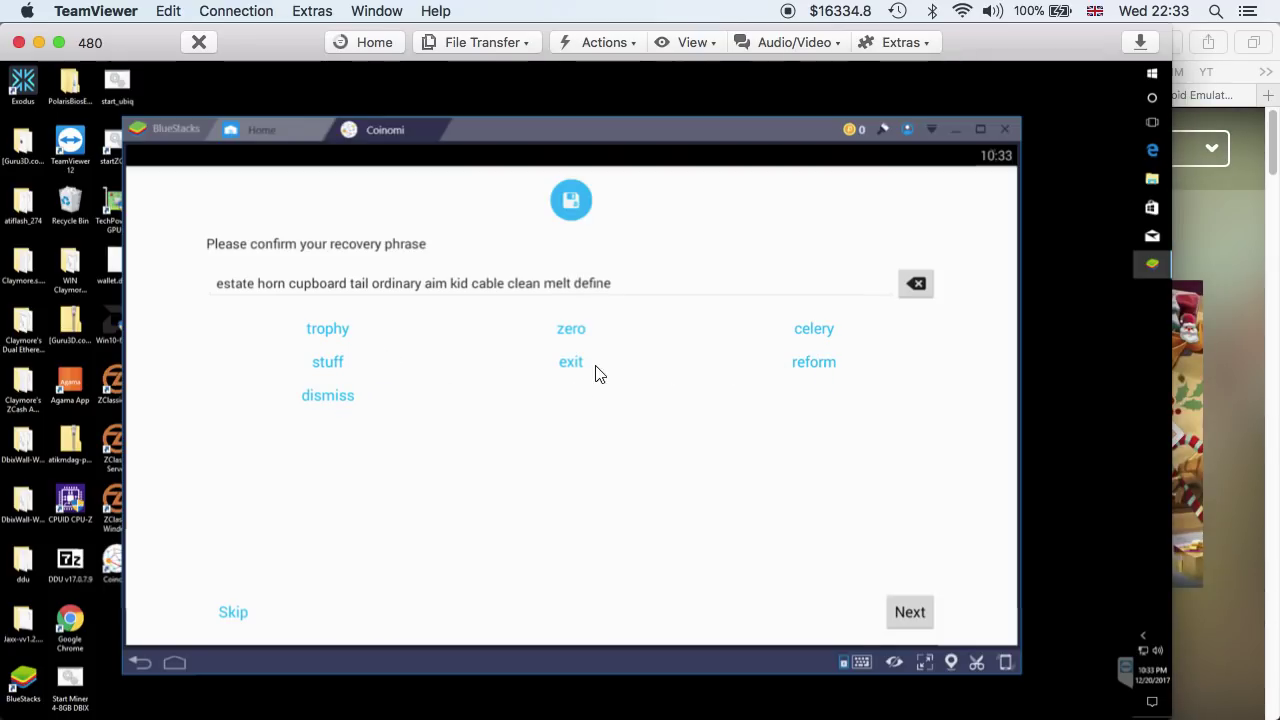
{"action": "left_click", "coordinate": [572, 364]}
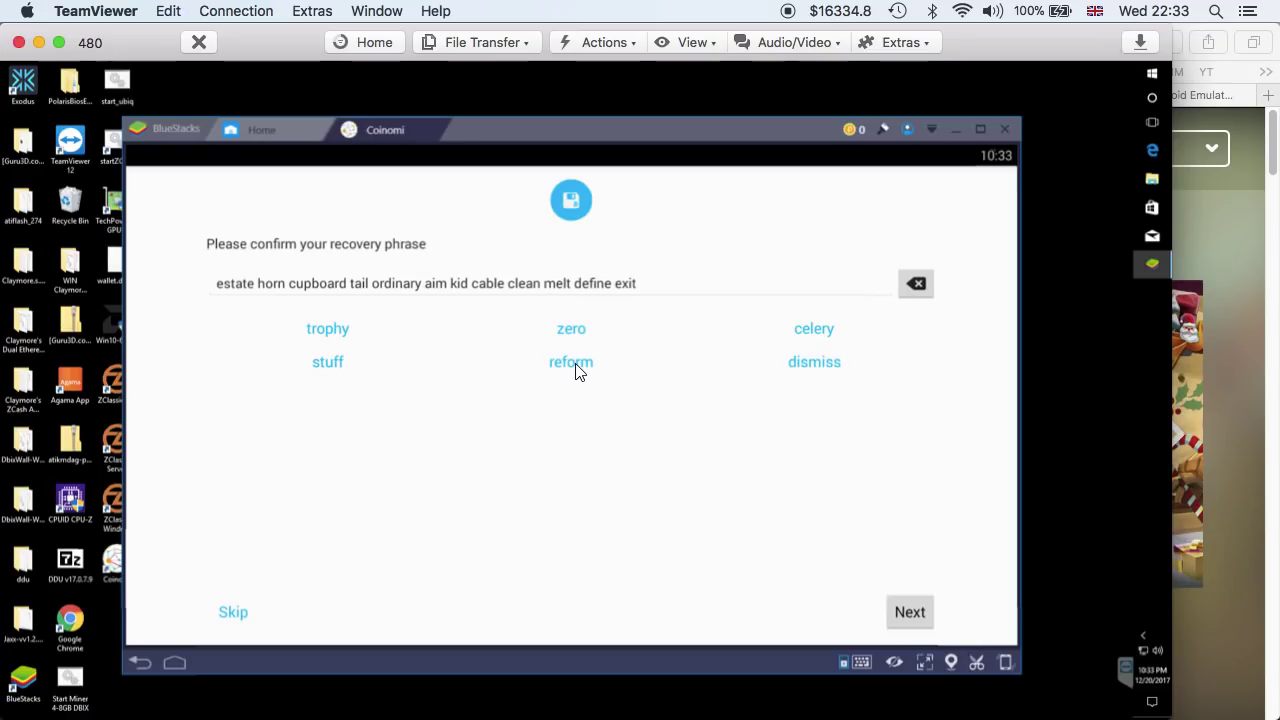
{"action": "left_click", "coordinate": [573, 365]}
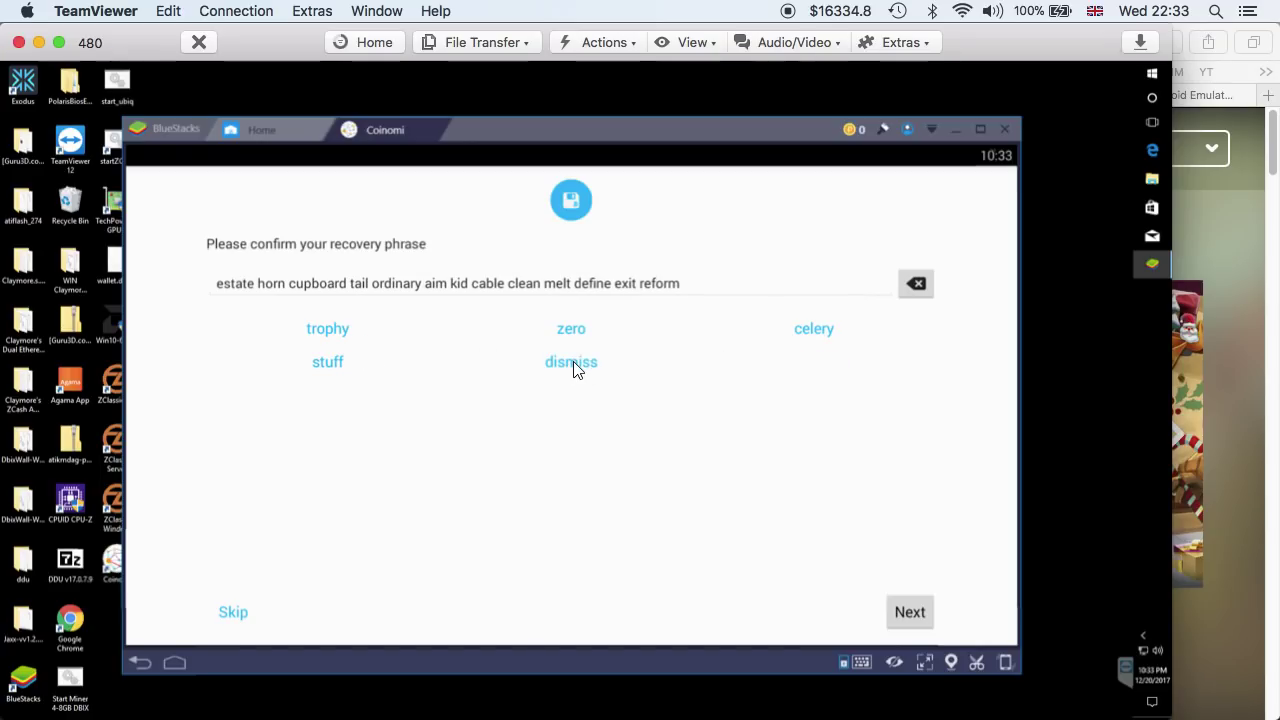
{"action": "left_click", "coordinate": [577, 335]}
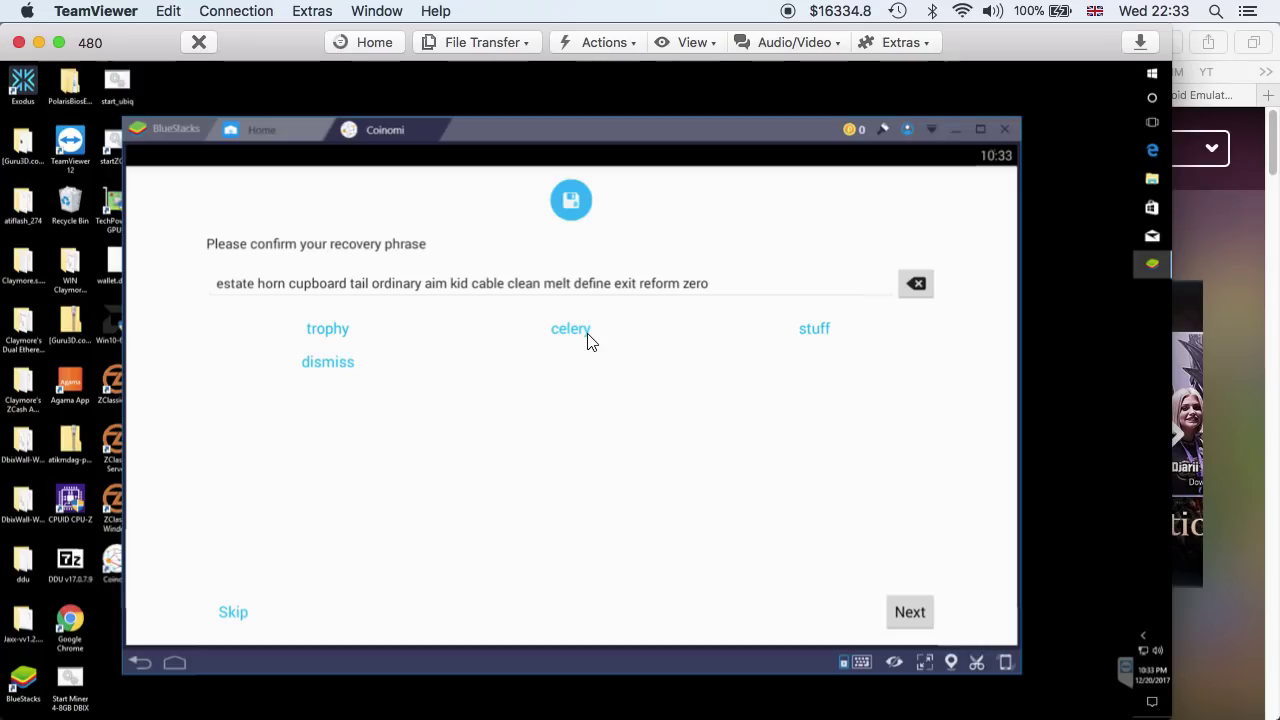
{"action": "left_click", "coordinate": [580, 332]}
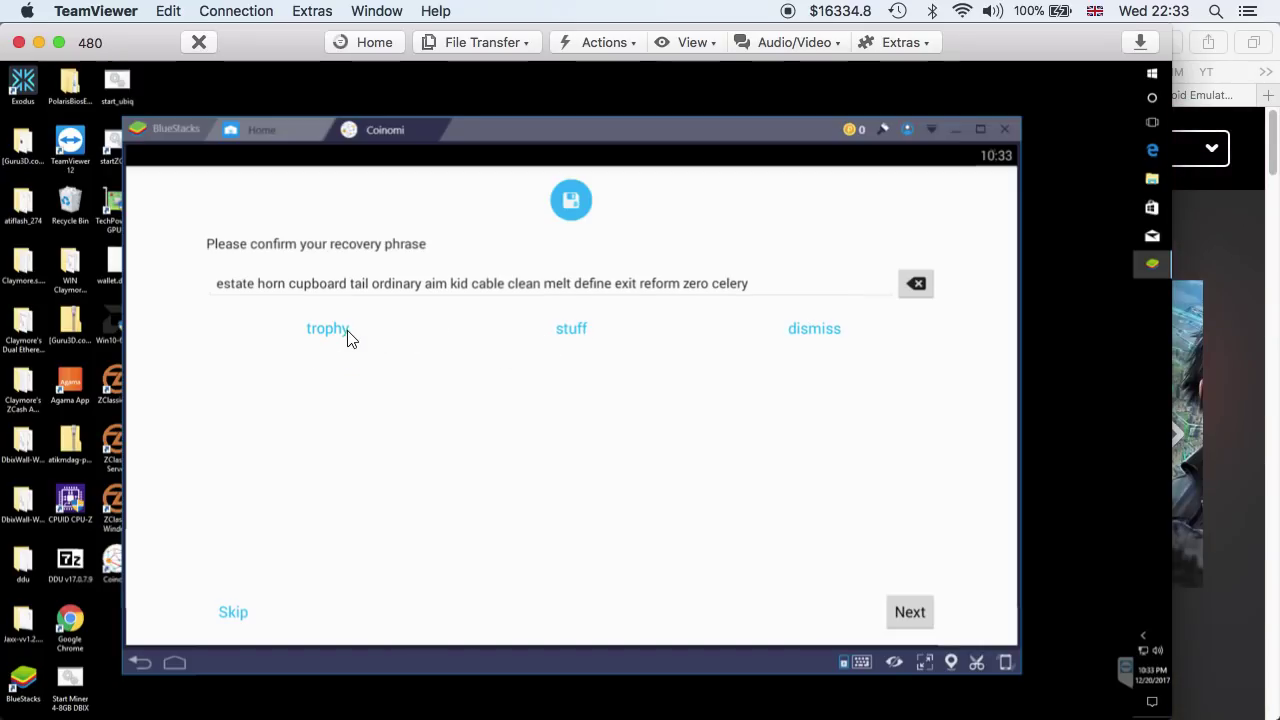
{"action": "left_click", "coordinate": [340, 333]}
{"action": "left_click", "coordinate": [578, 340]}
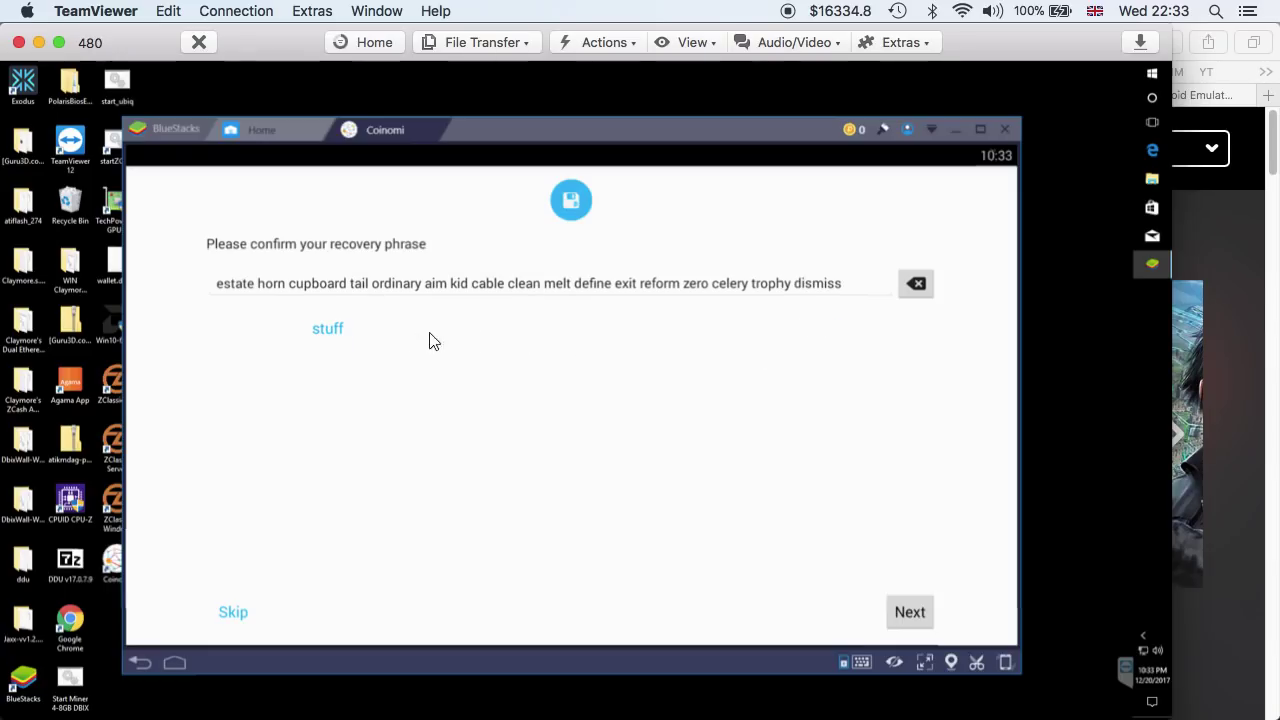
{"action": "left_click", "coordinate": [340, 335]}
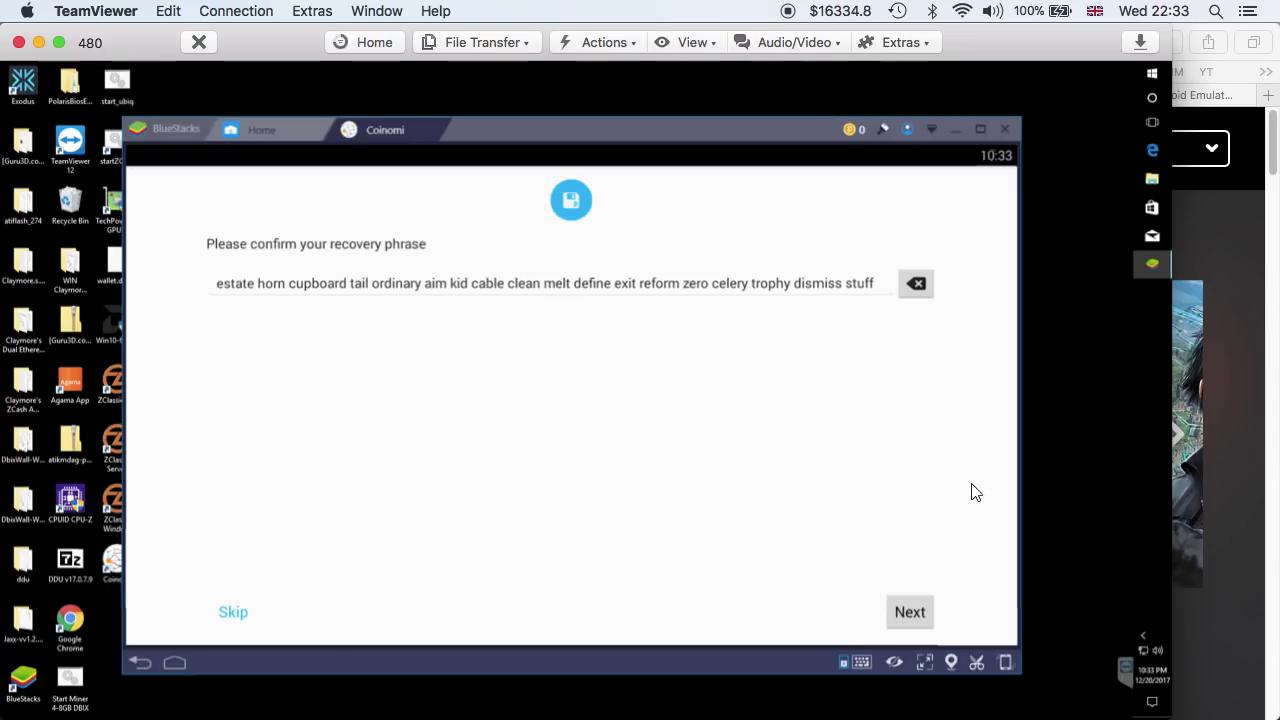
{"action": "left_click", "coordinate": [931, 614]}
Enter the wallet password, re-type it in the confirmation field, and submit
{"action": "left_click", "coordinate": [659, 407]}
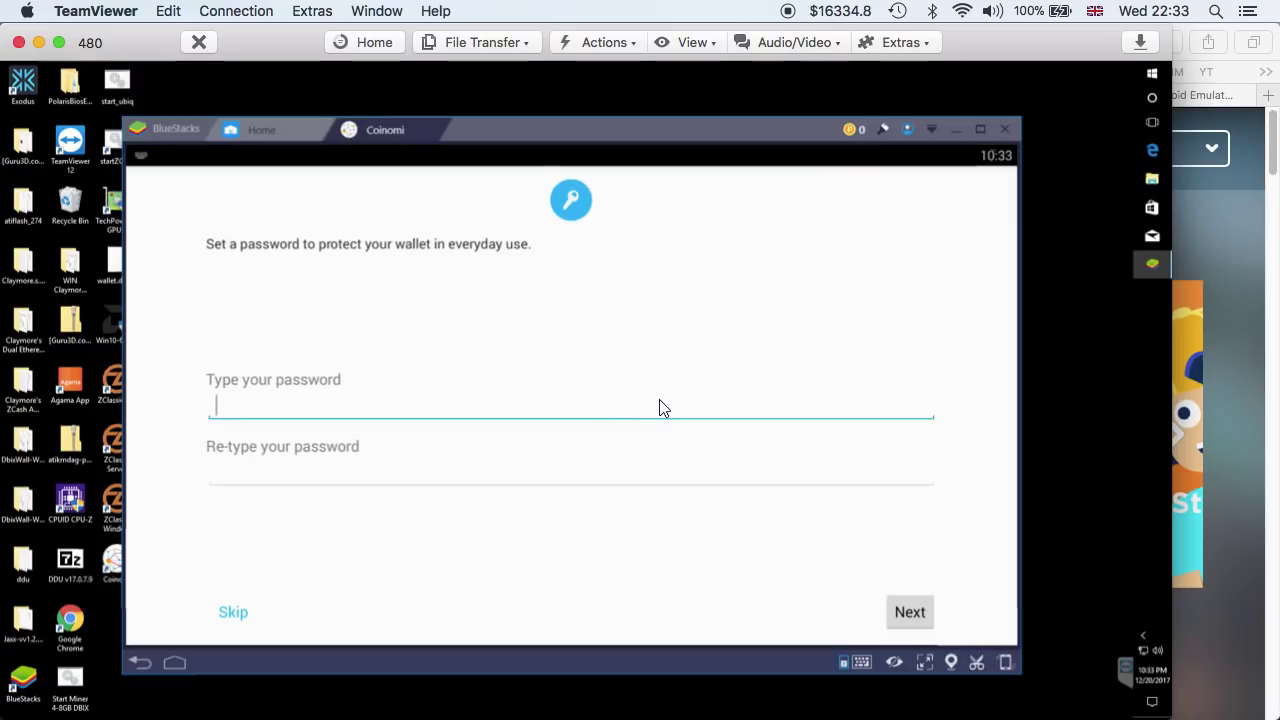
{"action": "key", "text": "Tab"}
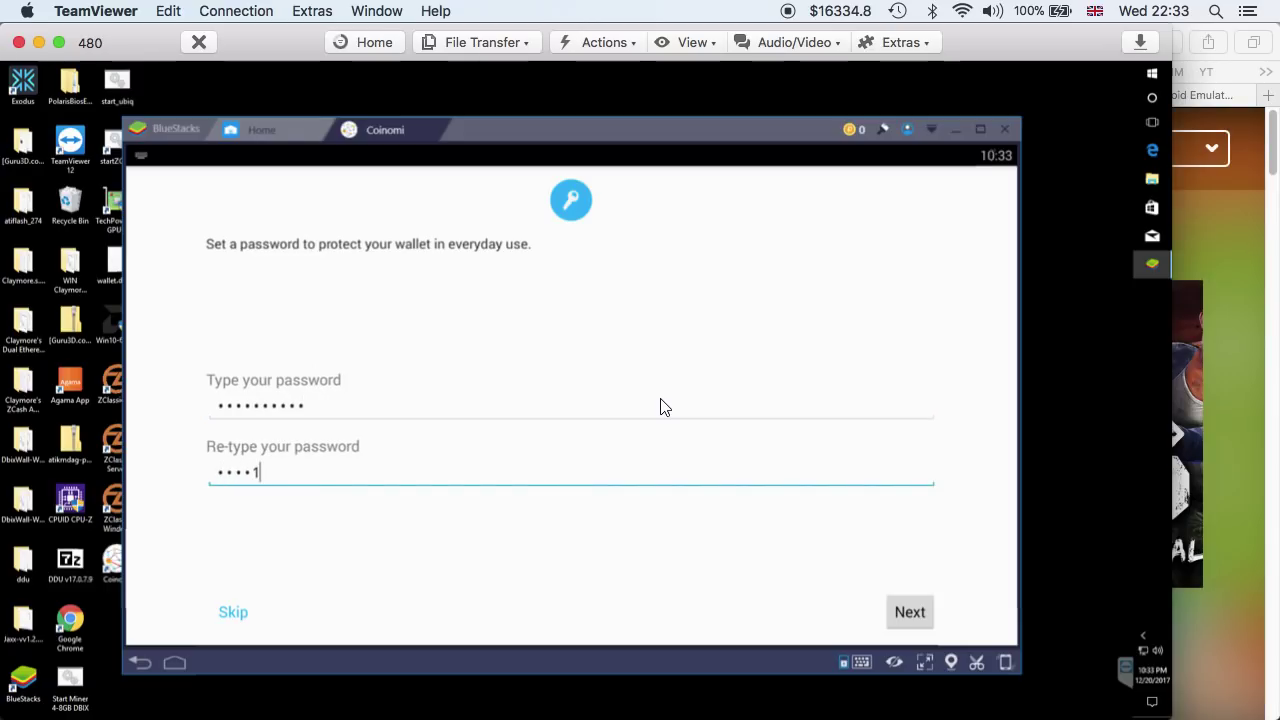
{"action": "key", "text": "Return"}
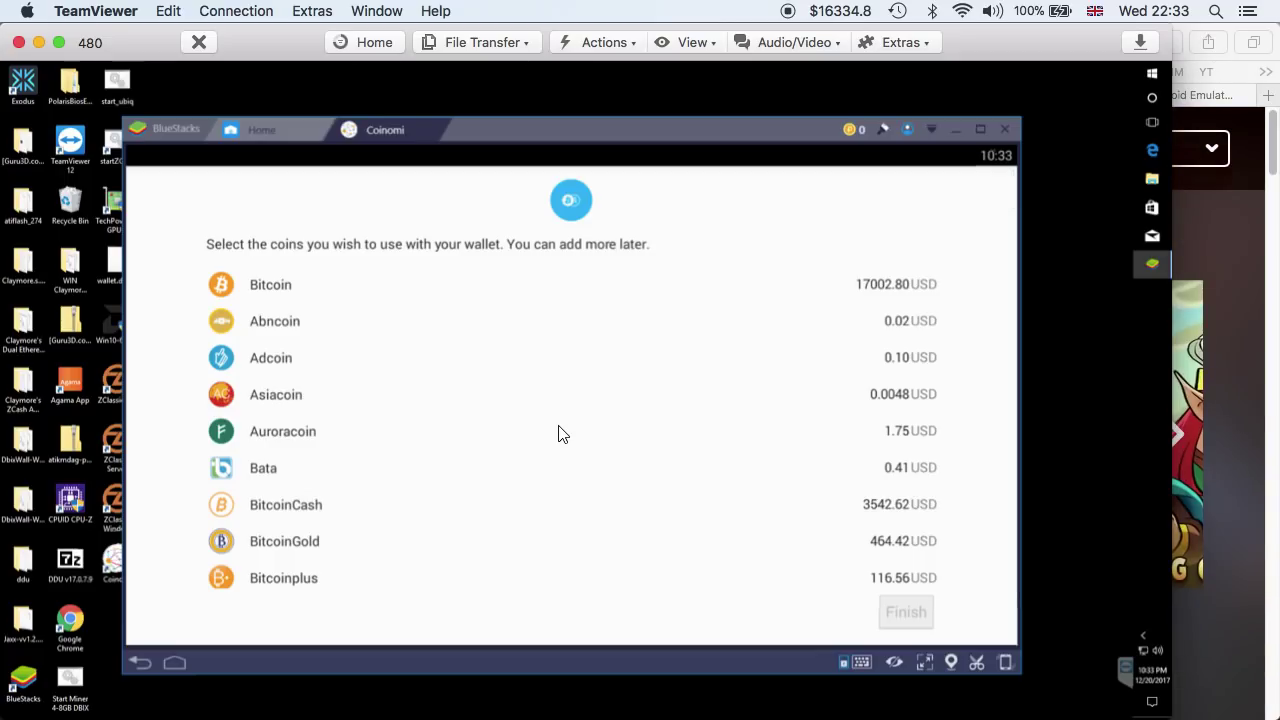
Scroll through Coinomi's coin list to find the Vcash and Verge entries
{"action": "scroll", "coordinate": [560, 433], "scroll_direction": "down", "scroll_amount": 20}
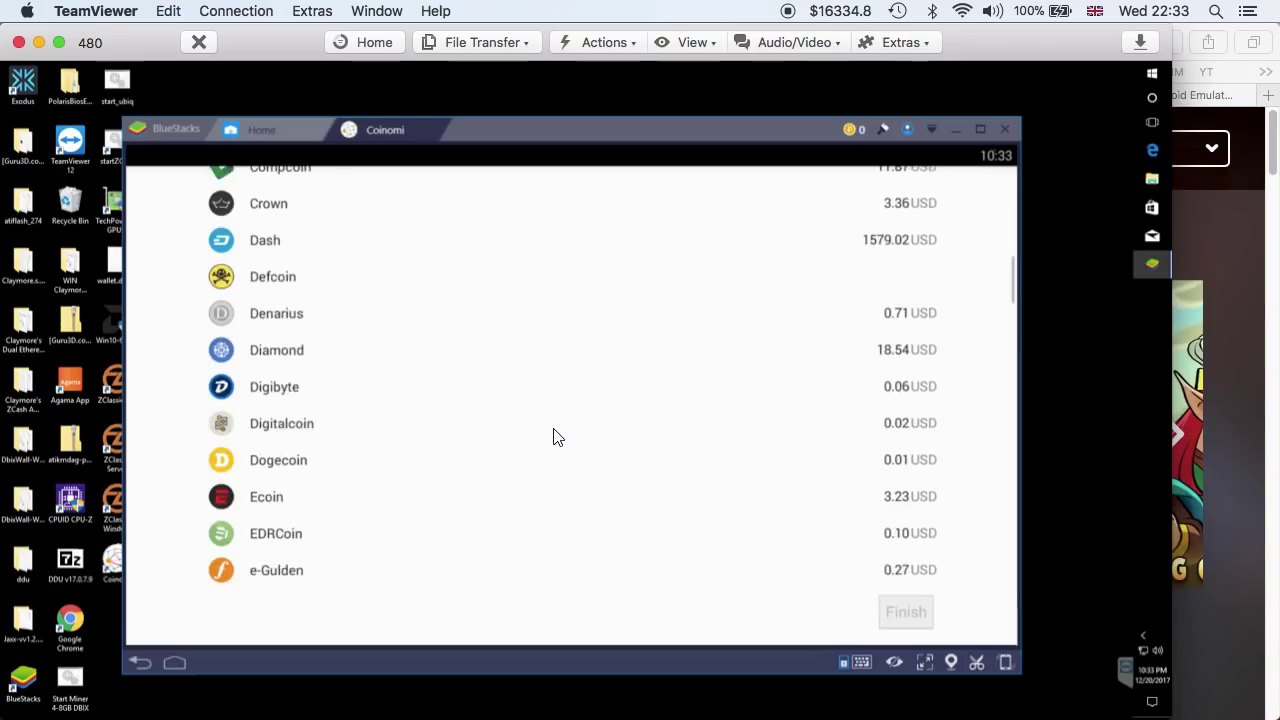
{"action": "scroll", "coordinate": [557, 437], "scroll_direction": "down", "scroll_amount": 5}
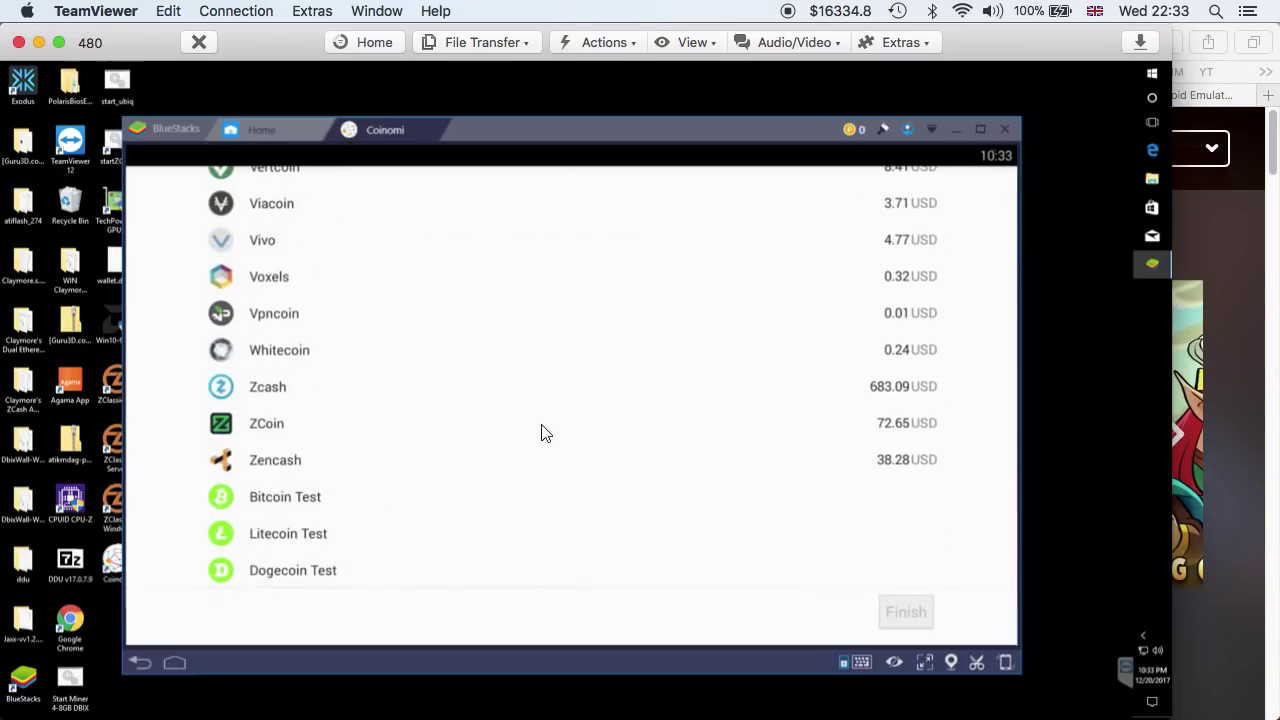
{"action": "scroll", "coordinate": [530, 430], "scroll_direction": "up", "scroll_amount": 20}
{"action": "scroll", "coordinate": [530, 430], "scroll_direction": "down", "scroll_amount": 15}
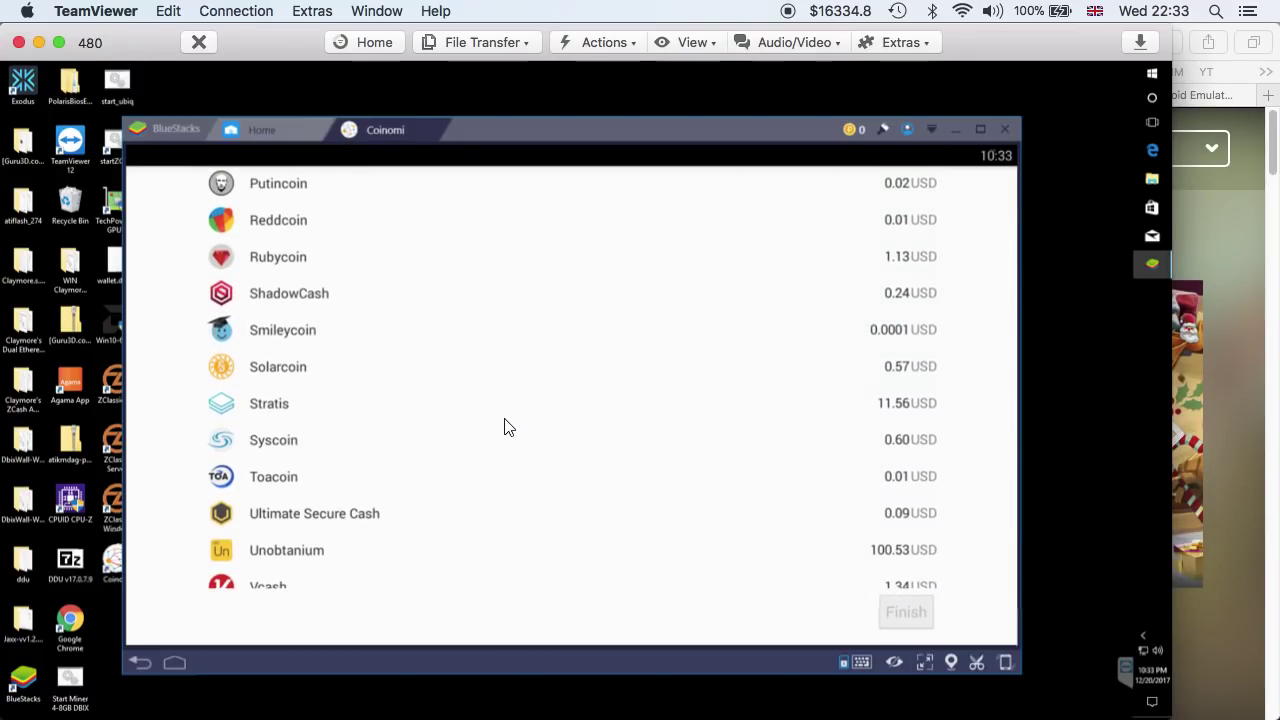
{"action": "scroll", "coordinate": [508, 427], "scroll_direction": "up", "scroll_amount": 15}
{"action": "scroll", "coordinate": [508, 427], "scroll_direction": "up", "scroll_amount": 5}
{"action": "scroll", "coordinate": [505, 429], "scroll_direction": "down", "scroll_amount": 8}
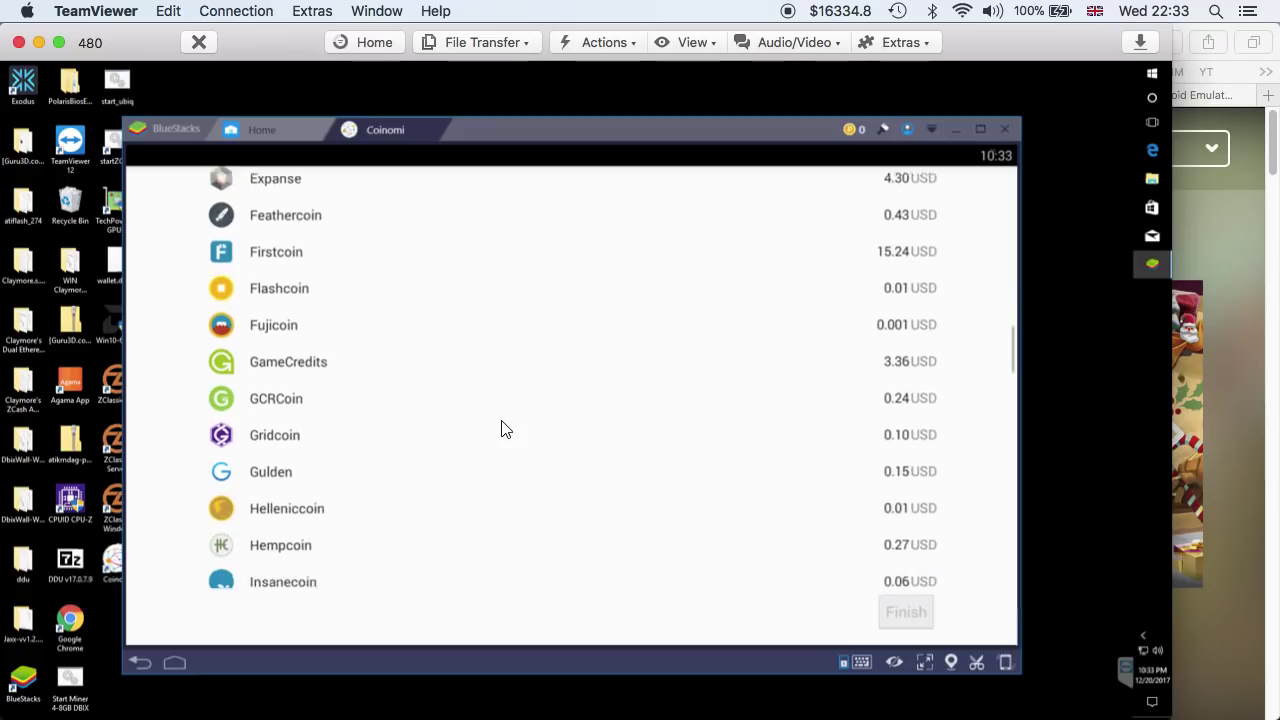
{"action": "key", "text": "Down"}
{"action": "key", "text": "Down"}
{"action": "key", "text": "Down"}
{"action": "key", "text": "Down"}
{"action": "key", "text": "Down"}
{"action": "key", "text": "Down"}
{"action": "key", "text": "Down"}
{"action": "key", "text": "Down"}
{"action": "key", "text": "Down"}
{"action": "key", "text": "Down"}
{"action": "key", "text": "Down"}
{"action": "key", "text": "Down"}
{"action": "key", "text": "Down"}
{"action": "key", "text": "Down"}
{"action": "key", "text": "Down"}
{"action": "key", "text": "Down"}
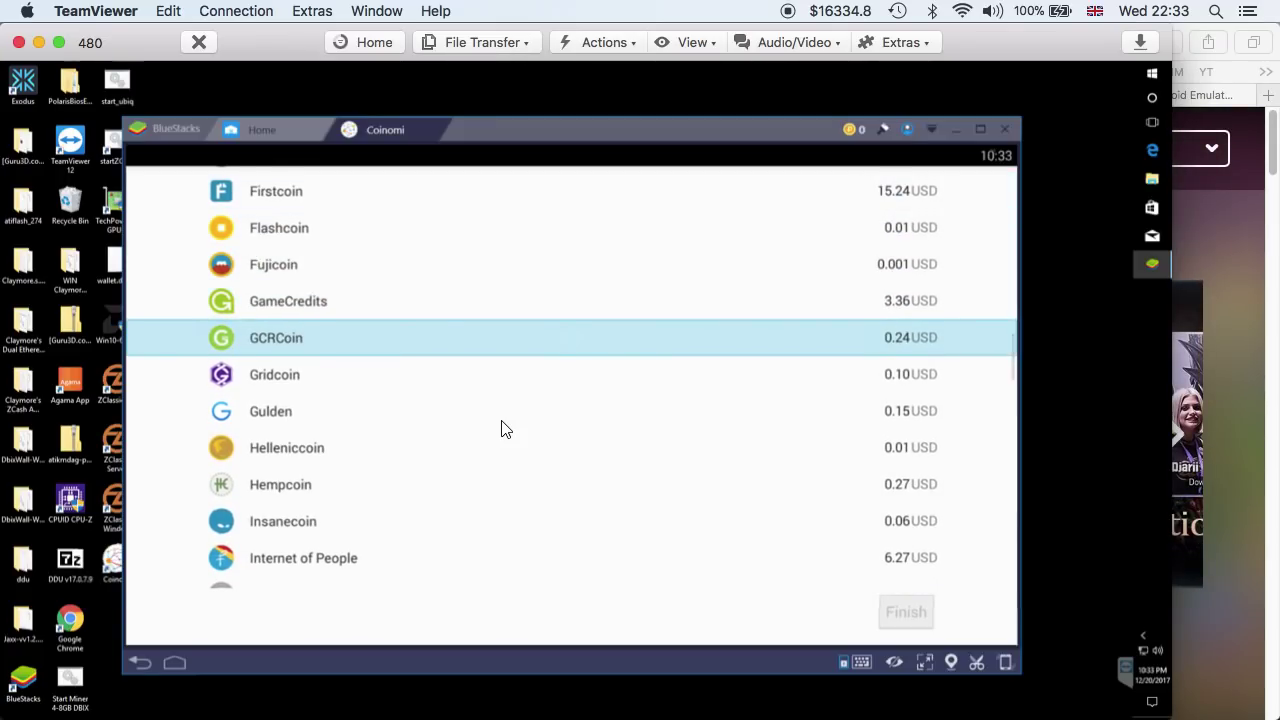
{"action": "key", "text": "Down"}
{"action": "key", "text": "Down"}
{"action": "key", "text": "Down"}
{"action": "key", "text": "Down"}
{"action": "key", "text": "Down"}
{"action": "key", "text": "Down"}
{"action": "key", "text": "Down"}
{"action": "key", "text": "Down"}
{"action": "key", "text": "Down"}
{"action": "key", "text": "Down"}
{"action": "key", "text": "Down"}
{"action": "key", "text": "Down"}
{"action": "key", "text": "Down"}
{"action": "key", "text": "Down"}
{"action": "key", "text": "Down"}
{"action": "key", "text": "Down"}
{"action": "key", "text": "Down"}
{"action": "key", "text": "Down"}
{"action": "key", "text": "Down"}
{"action": "key", "text": "Down"}
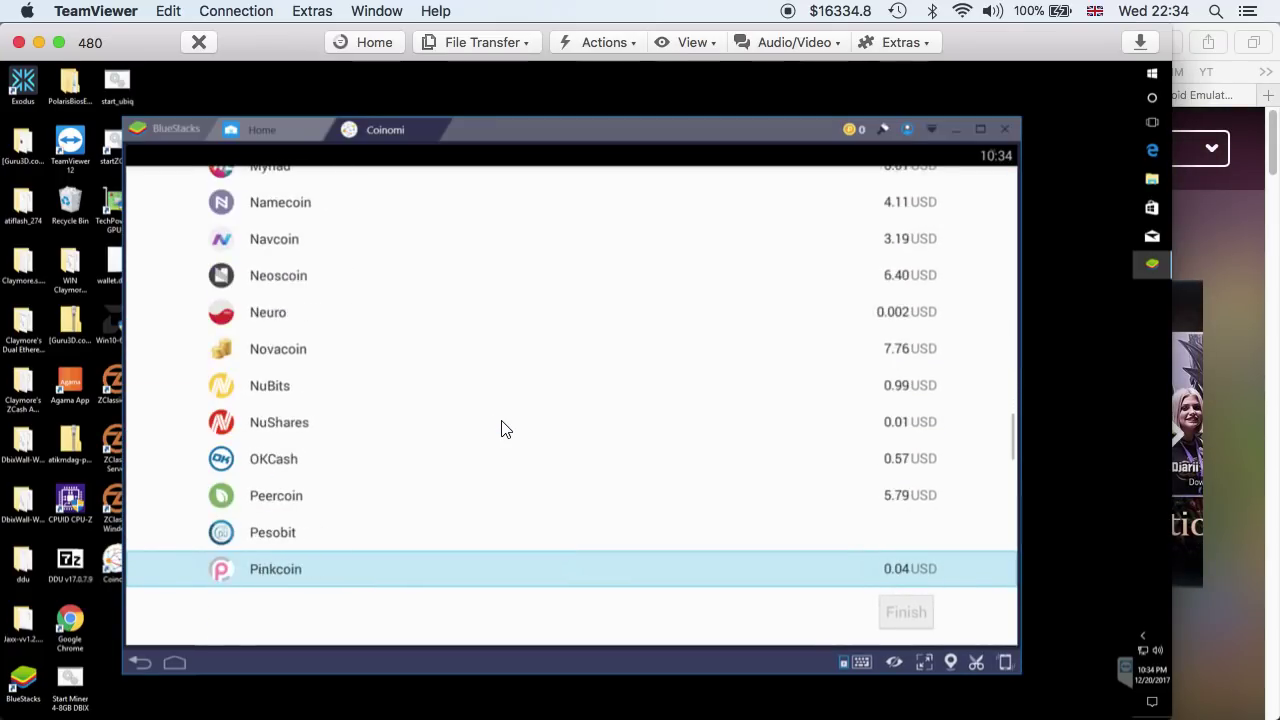
{"action": "key", "text": "Down"}
{"action": "key", "text": "Down"}
{"action": "key", "text": "Down"}
{"action": "key", "text": "Down"}
{"action": "key", "text": "Down"}
{"action": "key", "text": "Down"}
{"action": "key", "text": "Down"}
{"action": "key", "text": "Down"}
{"action": "key", "text": "Down"}
{"action": "key", "text": "Down"}
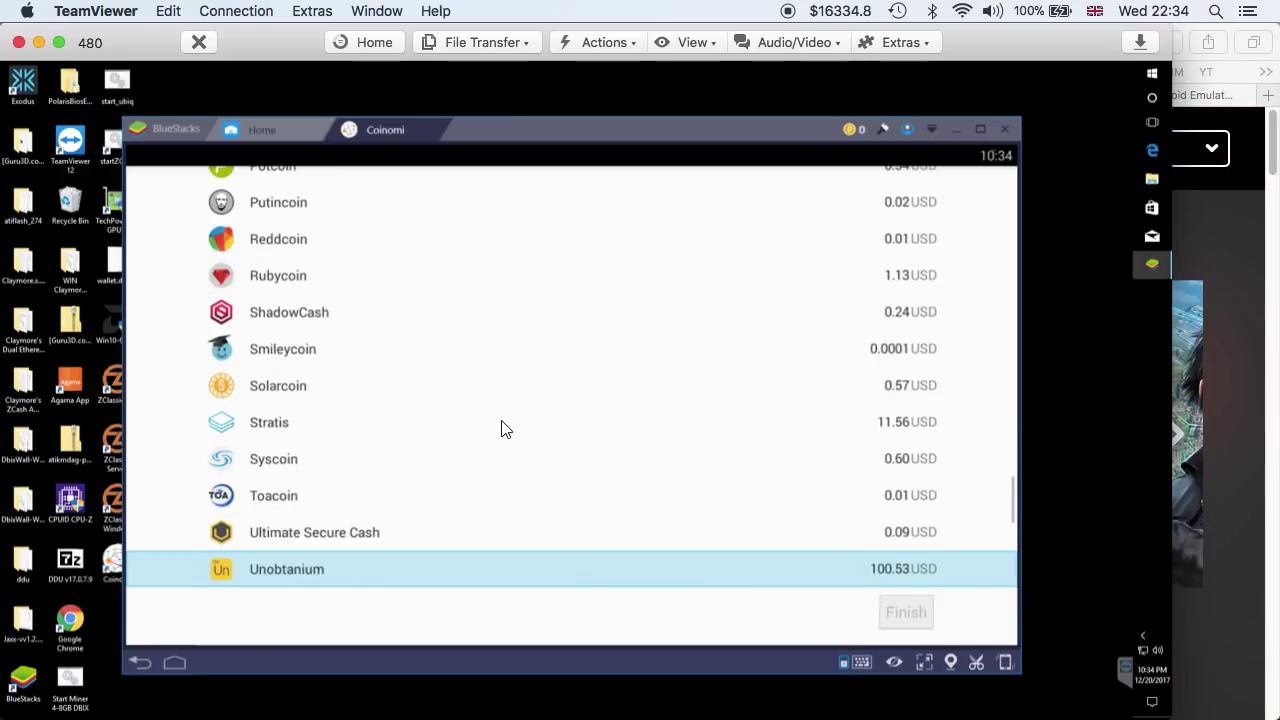
{"action": "key", "text": "Up"}
{"action": "key", "text": "Up"}
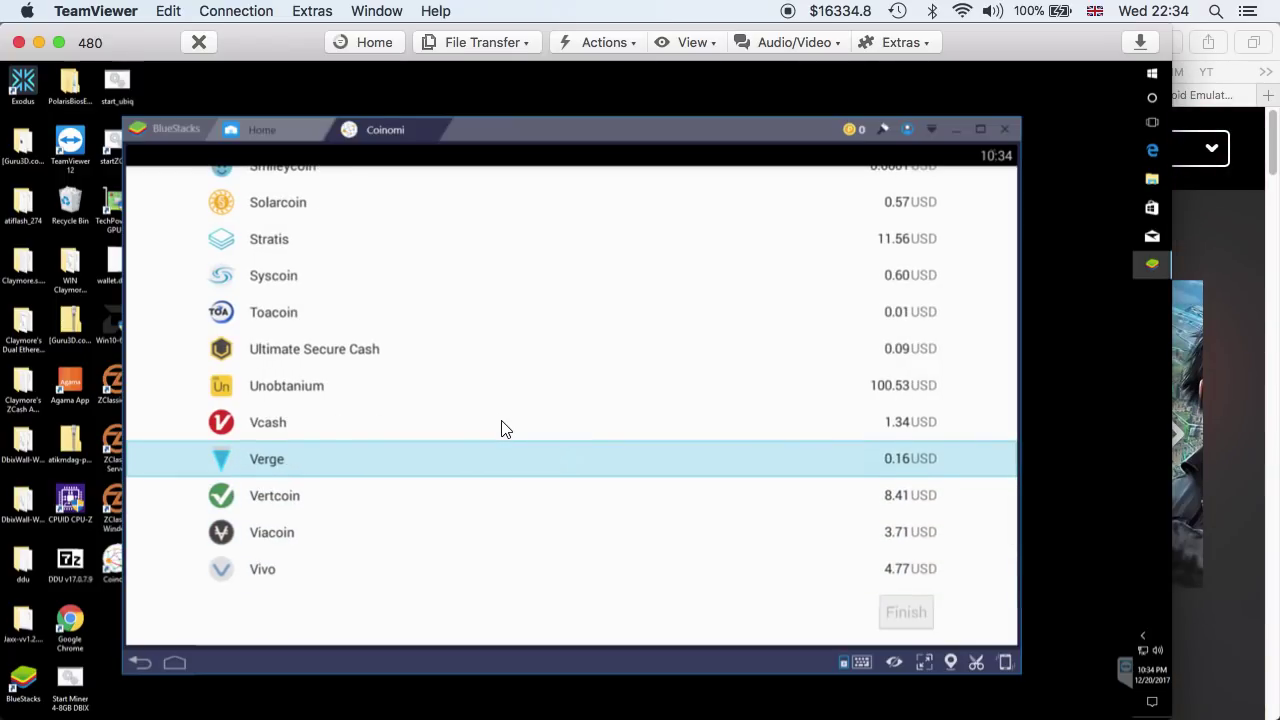
Select Vcash and Verge, finish creating the wallet, and accept the terms of service
{"action": "left_click", "coordinate": [394, 438]}
{"action": "left_click", "coordinate": [316, 458]}
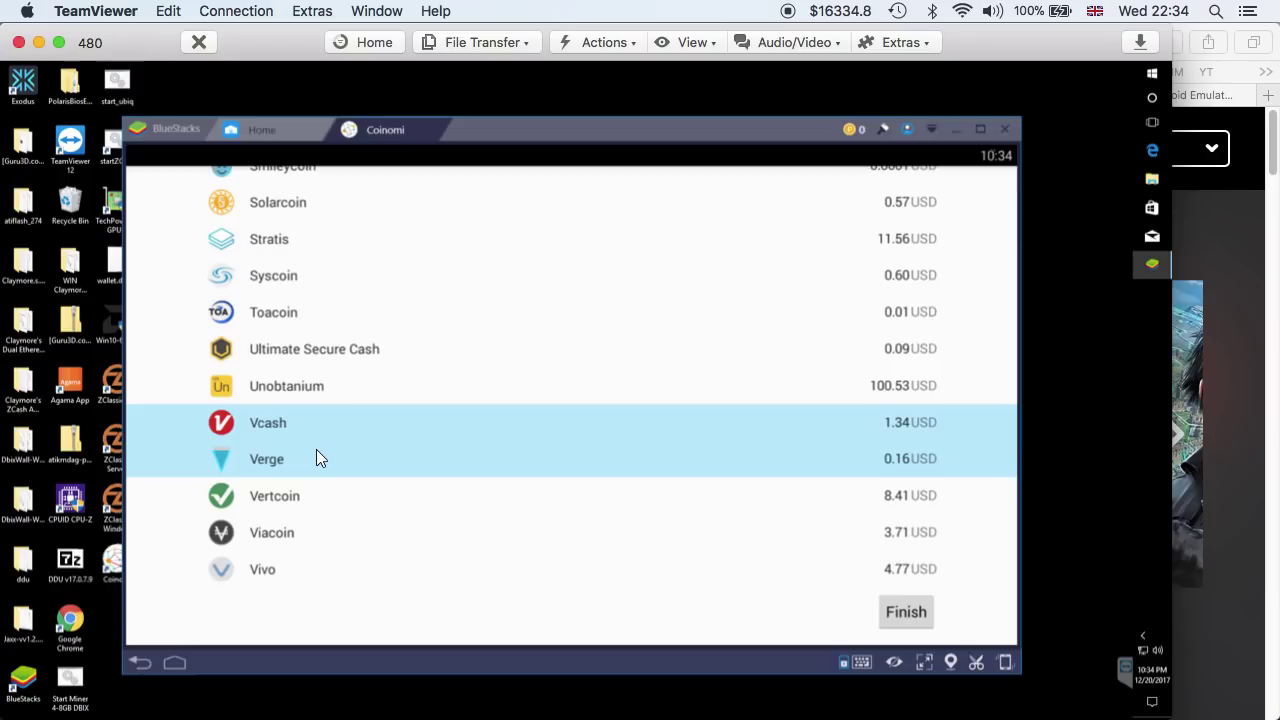
{"action": "left_click", "coordinate": [320, 426]}
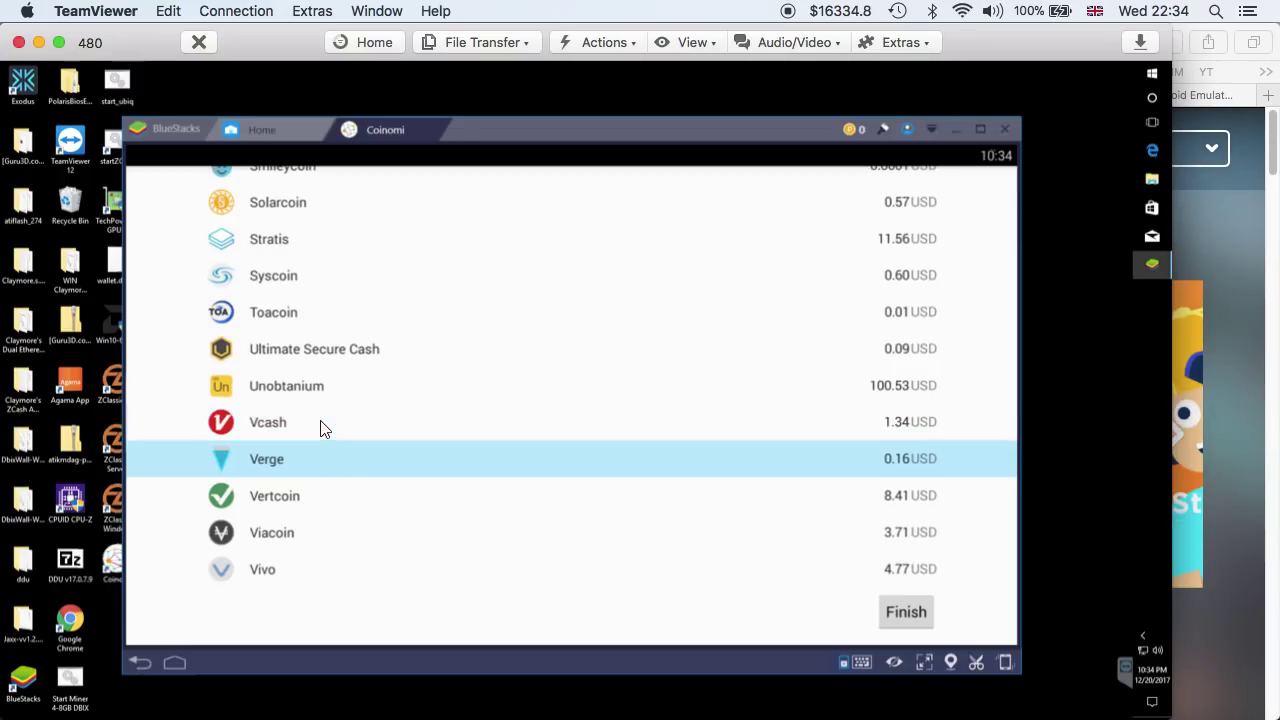
{"action": "left_click", "coordinate": [305, 426]}
{"action": "left_click", "coordinate": [905, 613]}
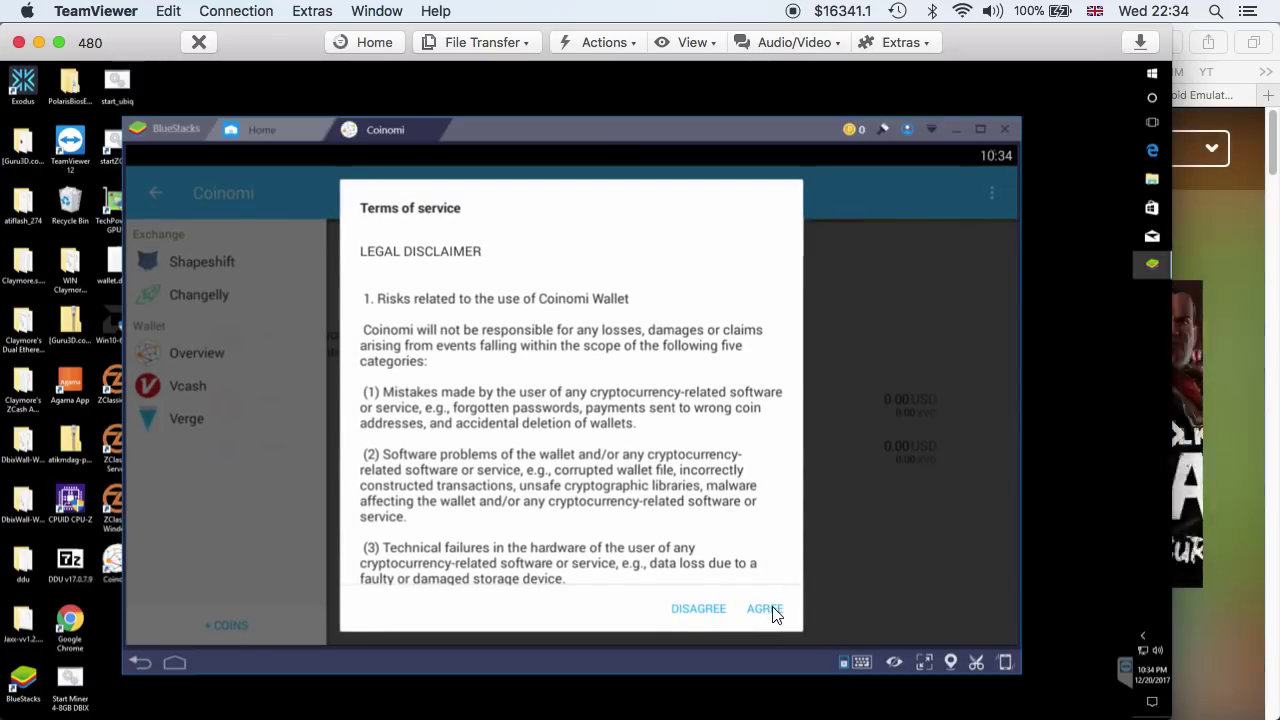
{"action": "left_click", "coordinate": [766, 607]}
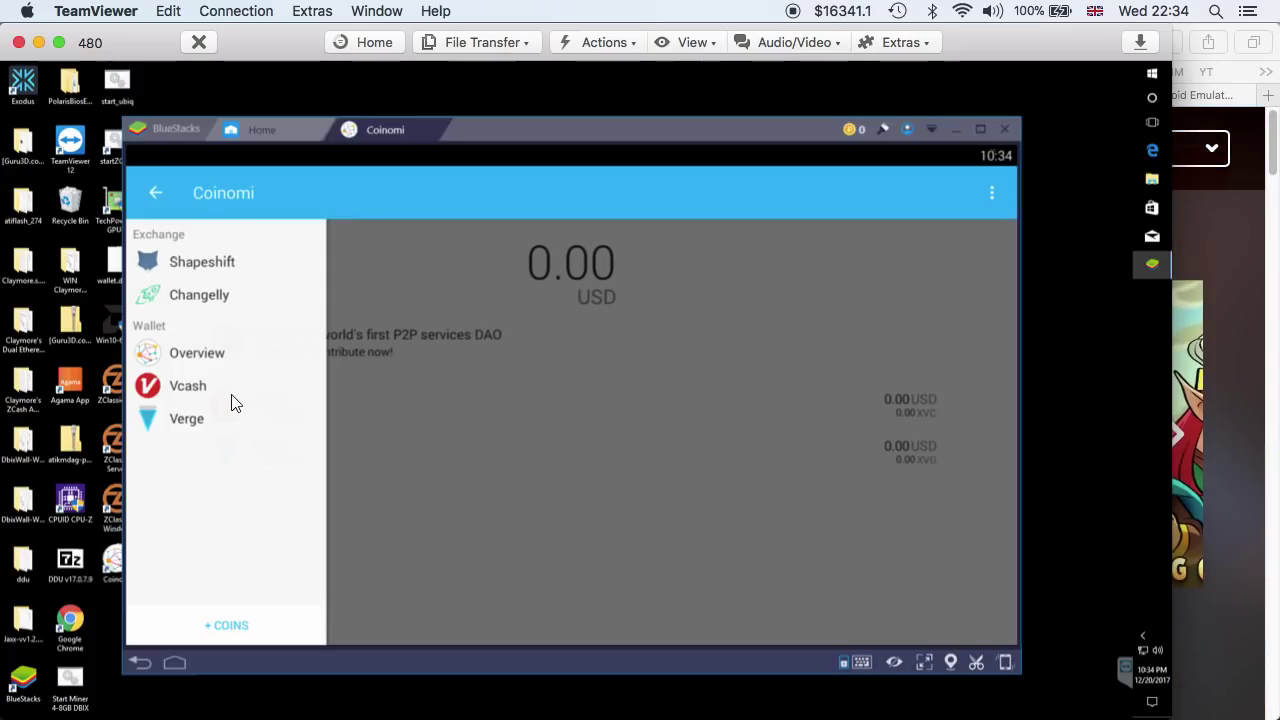
View the Vcash wallet, switch to Verge showing 0.00 XVG, then minimize and restore the remote window
{"action": "left_click", "coordinate": [195, 396]}
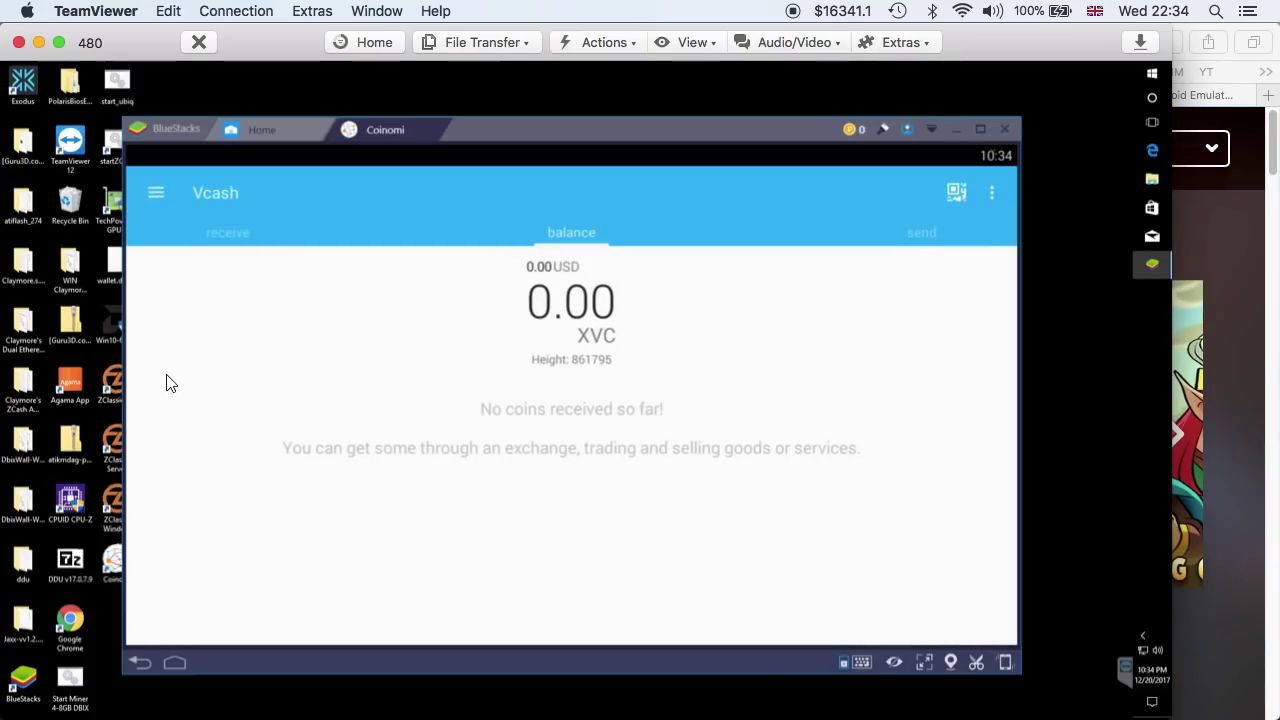
{"action": "left_click", "coordinate": [156, 193]}
{"action": "left_click", "coordinate": [197, 415]}
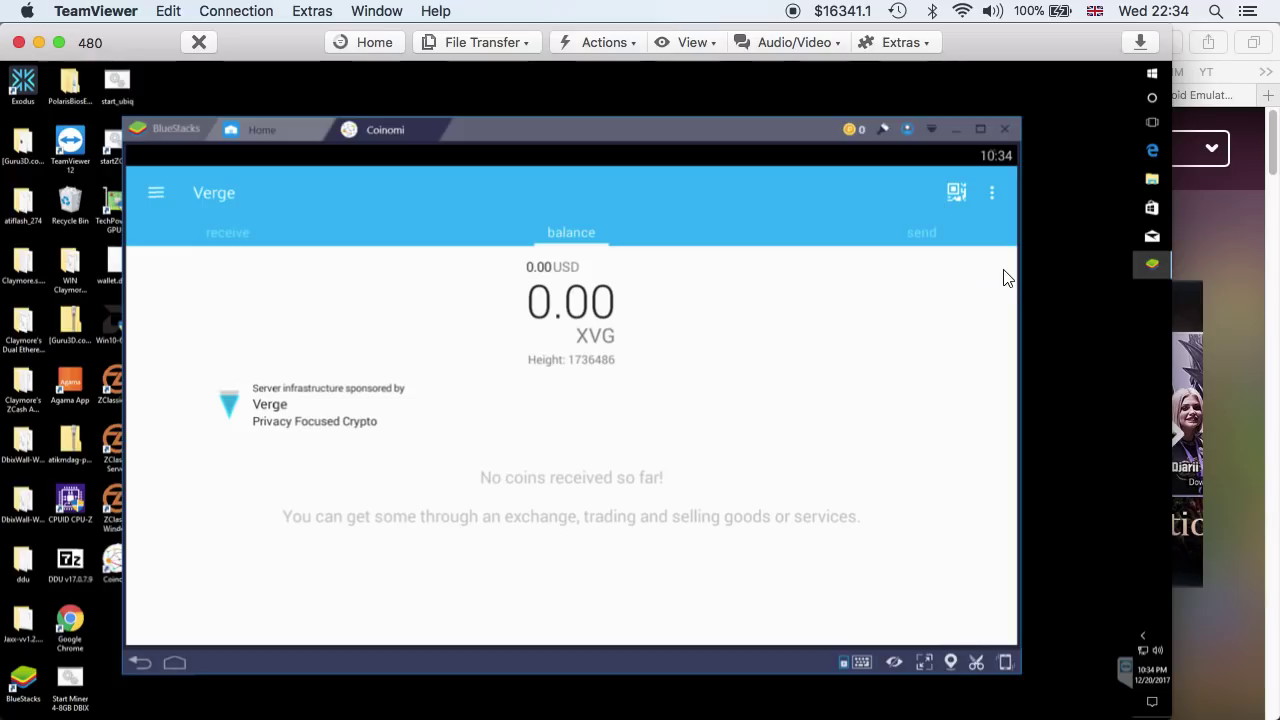
{"action": "left_click", "coordinate": [39, 43]}
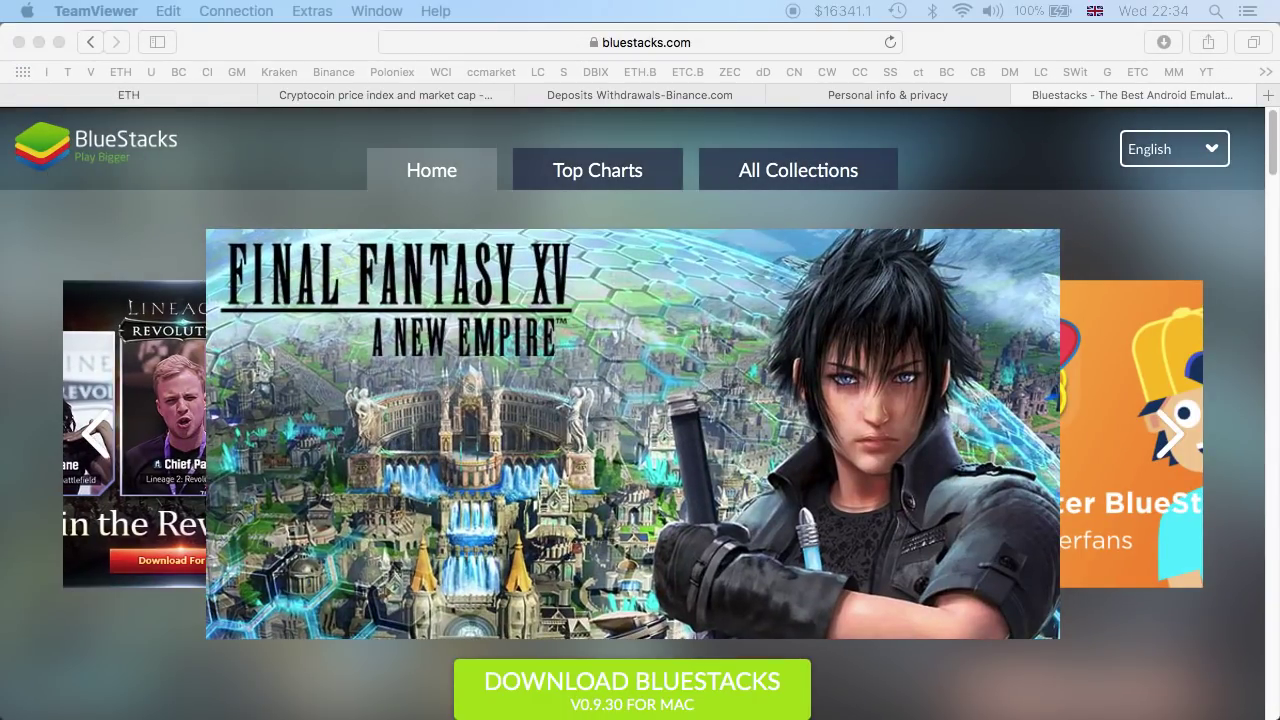
{"action": "left_click", "coordinate": [1123, 69]}
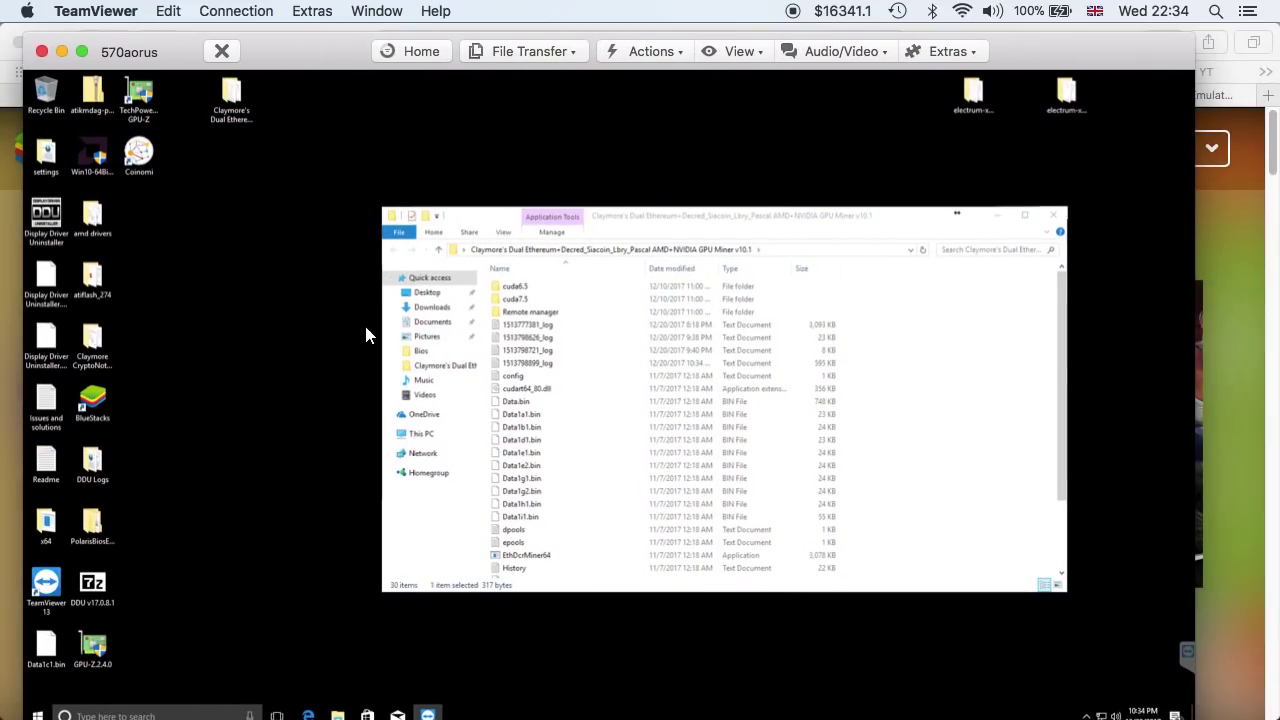
Close the Explorer window and launch BlueStacks so Coinomi shows a 14.11 USD balance
{"action": "left_click", "coordinate": [1054, 217]}
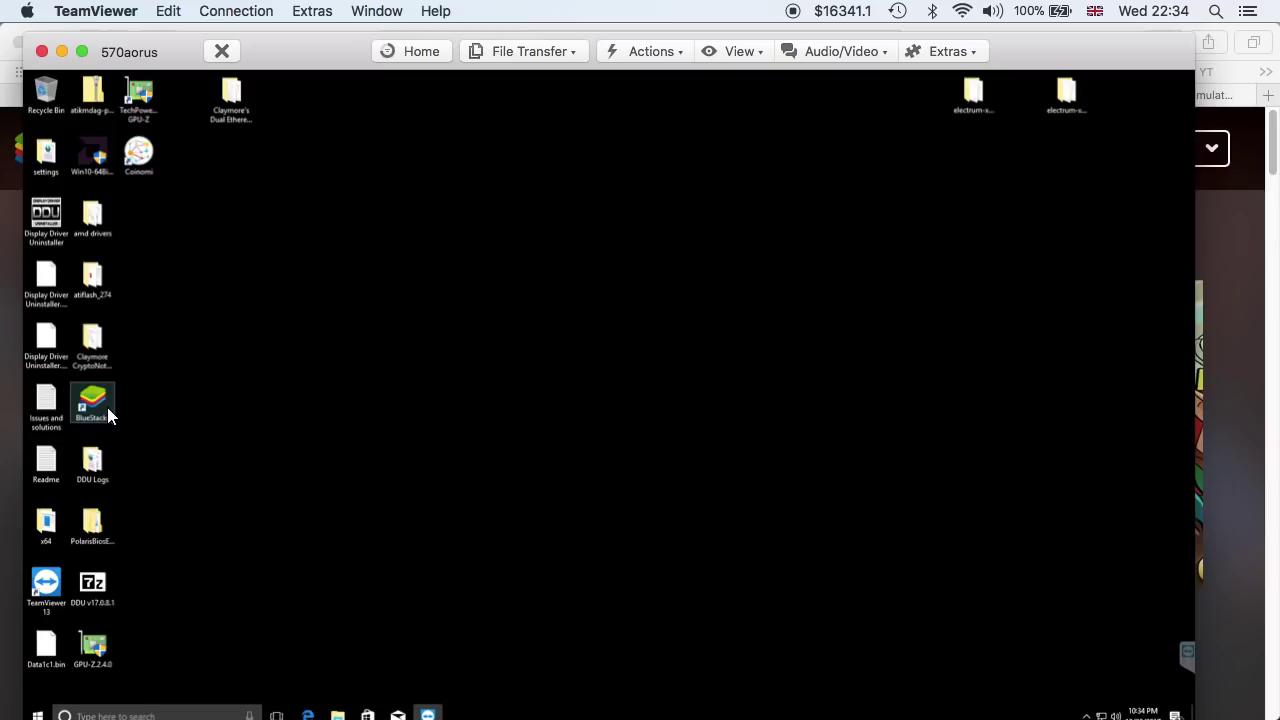
{"action": "left_click", "coordinate": [145, 163]}
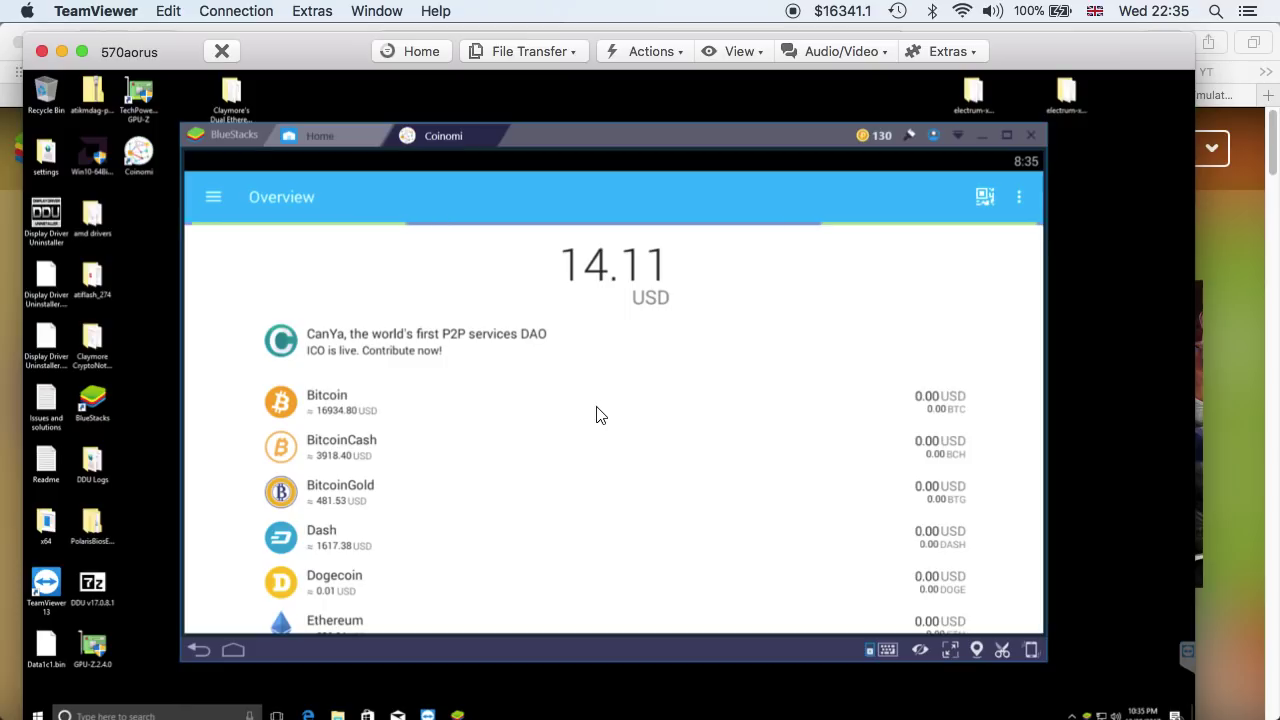
{"action": "scroll", "coordinate": [594, 414], "scroll_direction": "down", "scroll_amount": 3}
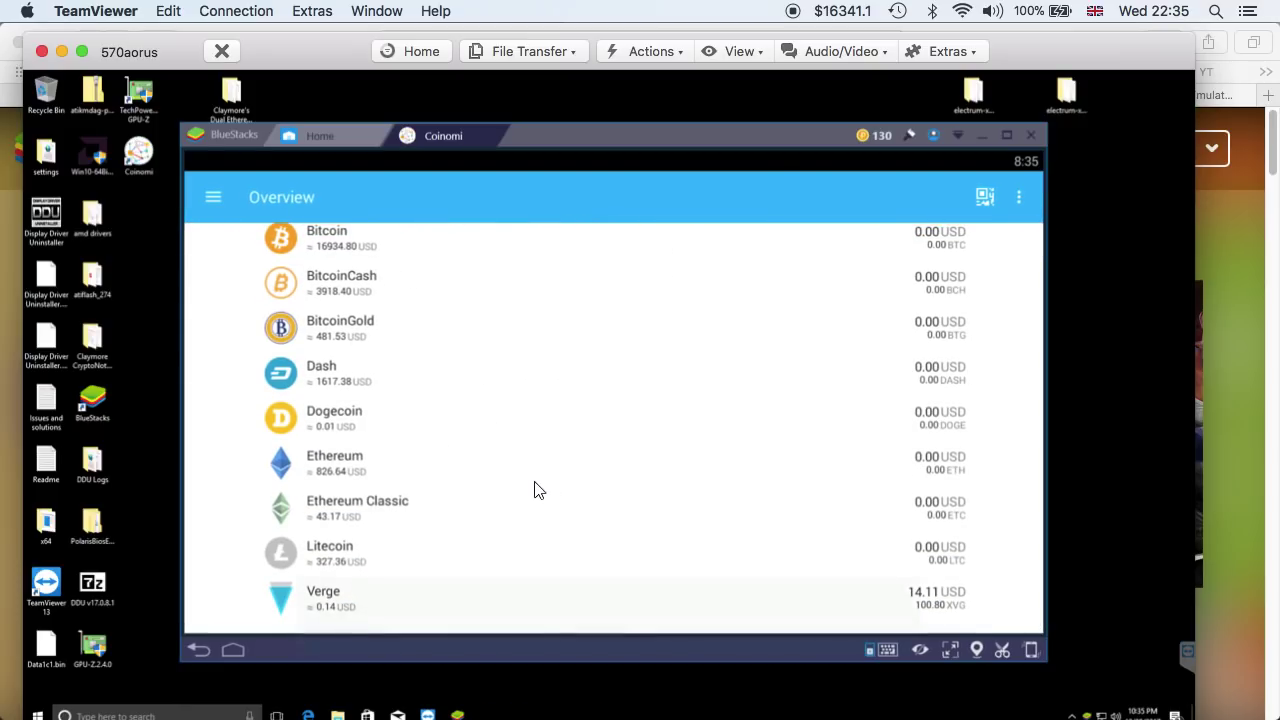
Open the Verge wallet, check its 100.80 XVG balance, and display its receiving address and QR code
{"action": "left_click", "coordinate": [328, 608]}
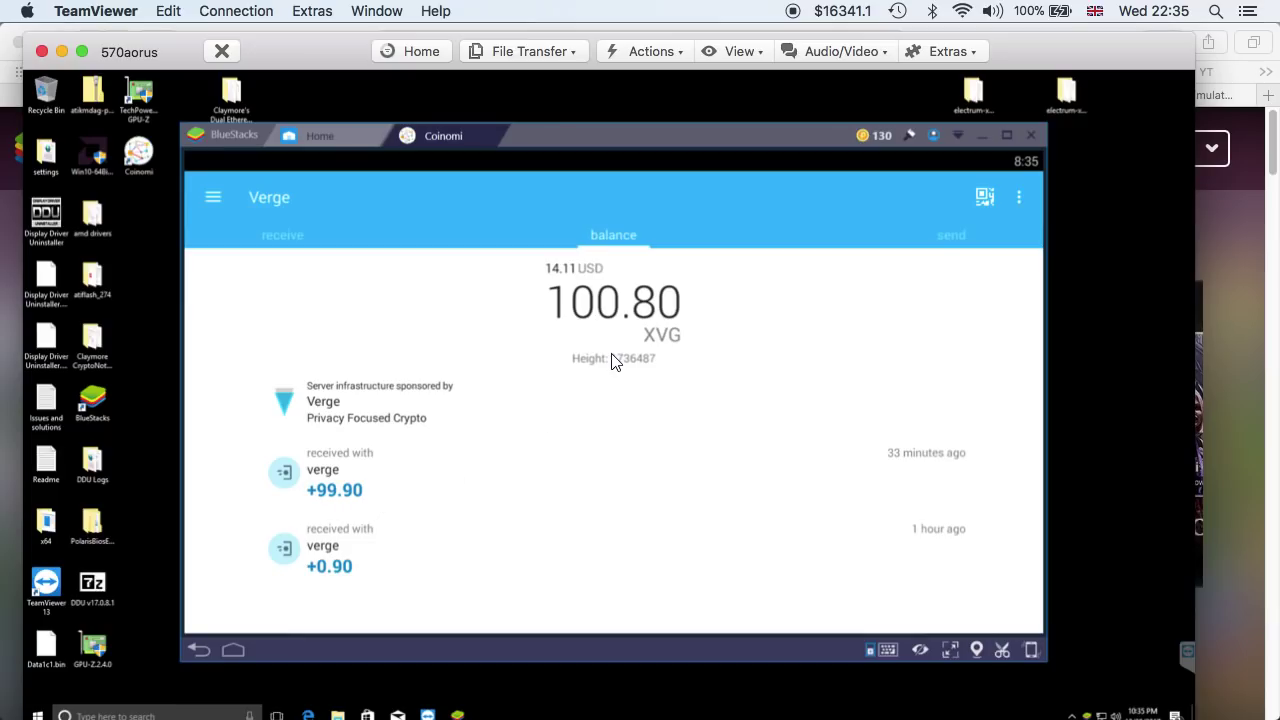
{"action": "left_click", "coordinate": [285, 236]}
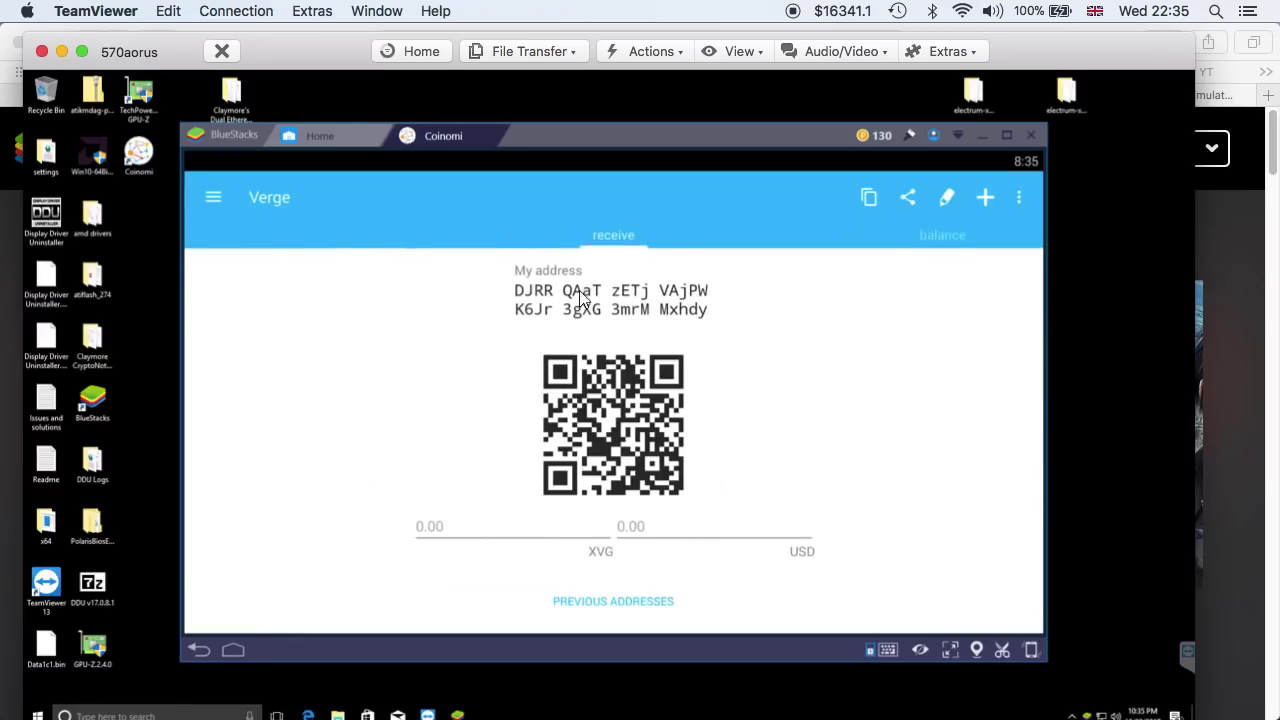
{"action": "left_click_drag", "start_coordinate": [715, 317], "coordinate": [447, 294]}
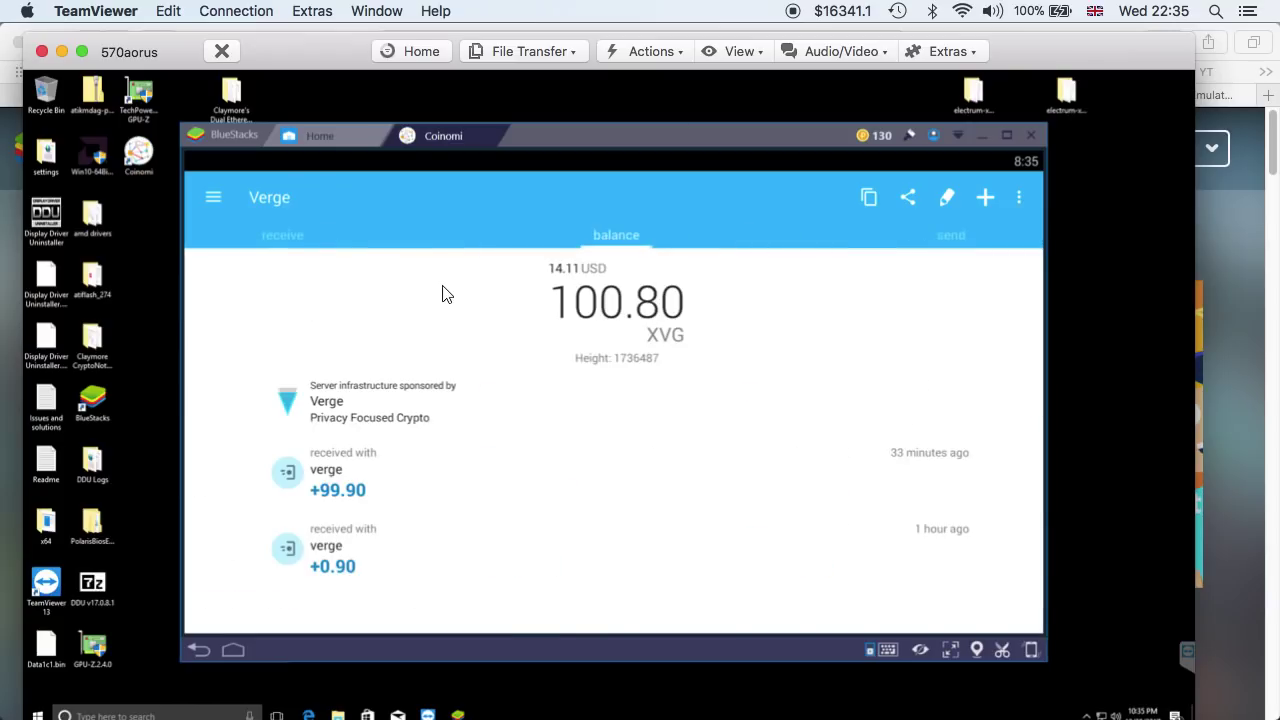
{"action": "left_click", "coordinate": [280, 236]}
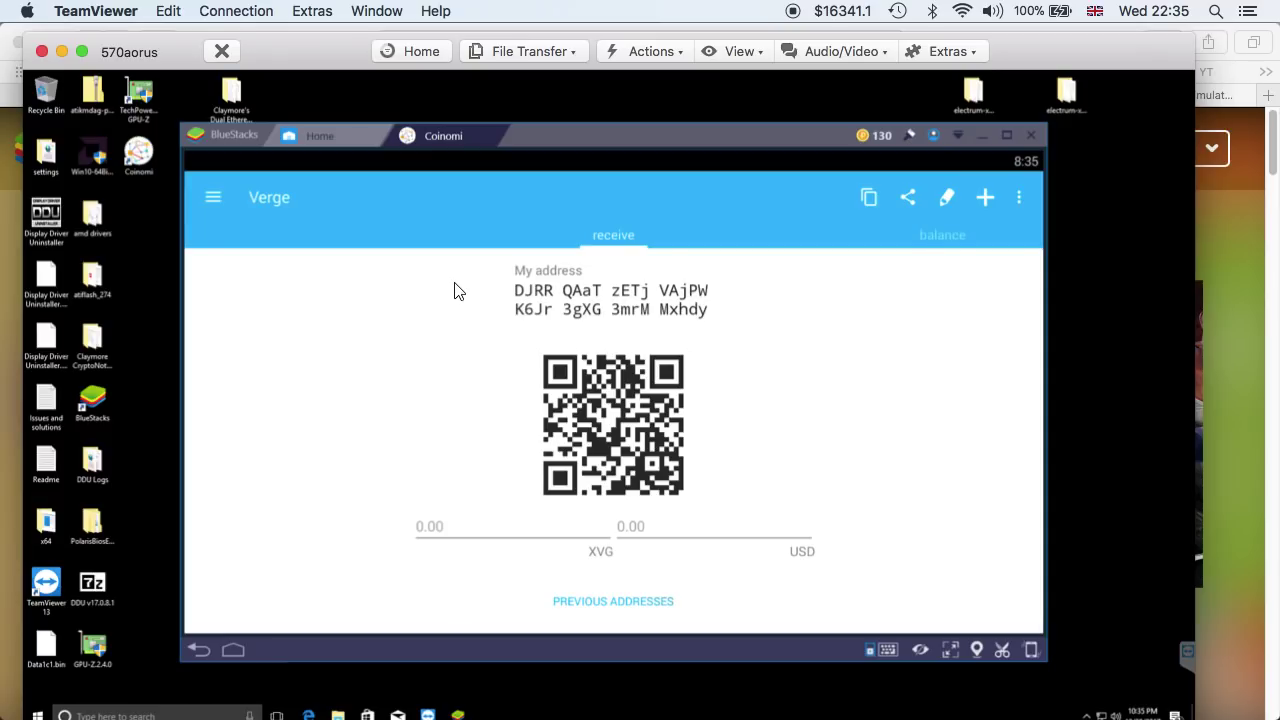
Submit a Binance XVG withdrawal of 1000 to the saved Verge address
{"action": "left_click", "coordinate": [1214, 226]}
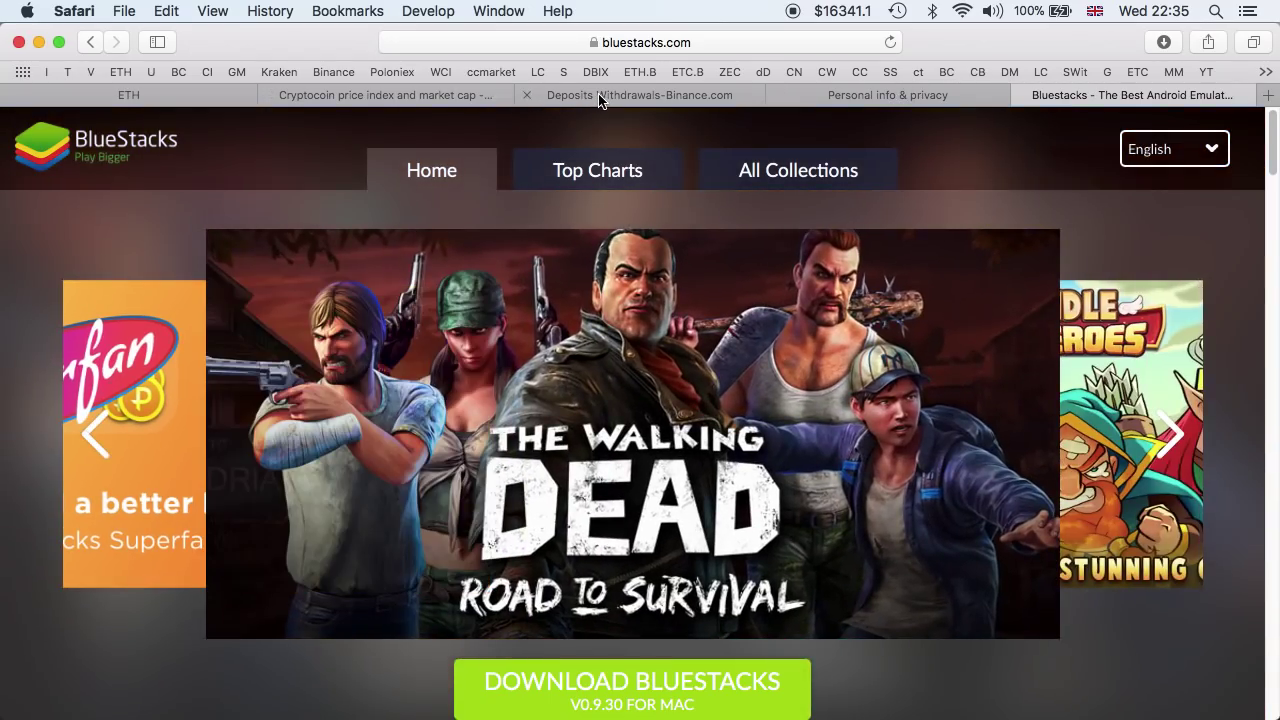
{"action": "left_click", "coordinate": [600, 97]}
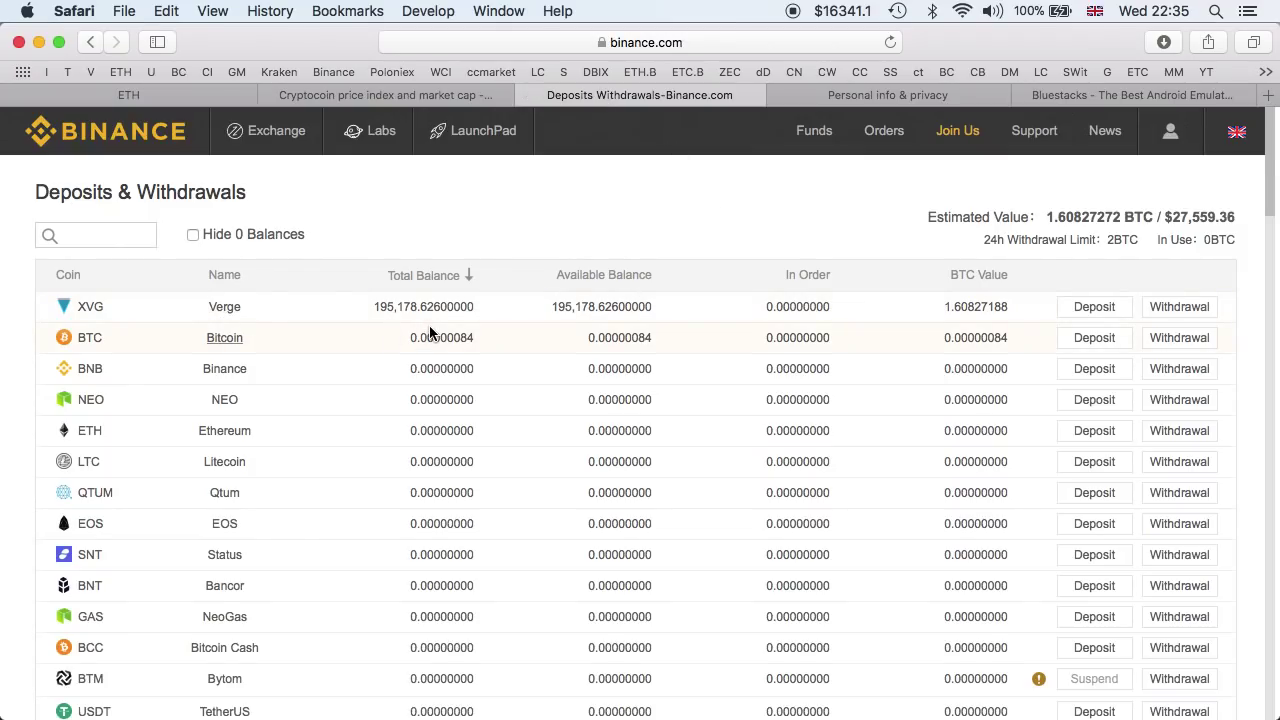
{"action": "left_click", "coordinate": [1168, 310]}
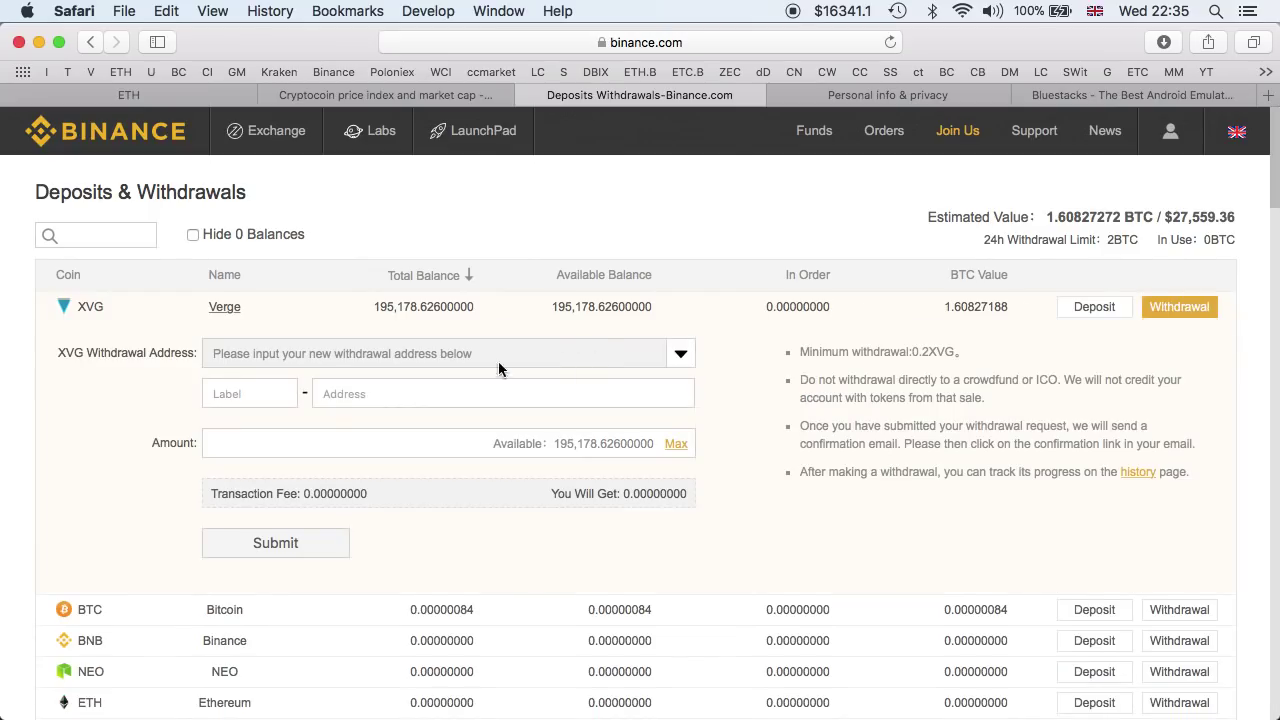
{"action": "left_click", "coordinate": [376, 399]}
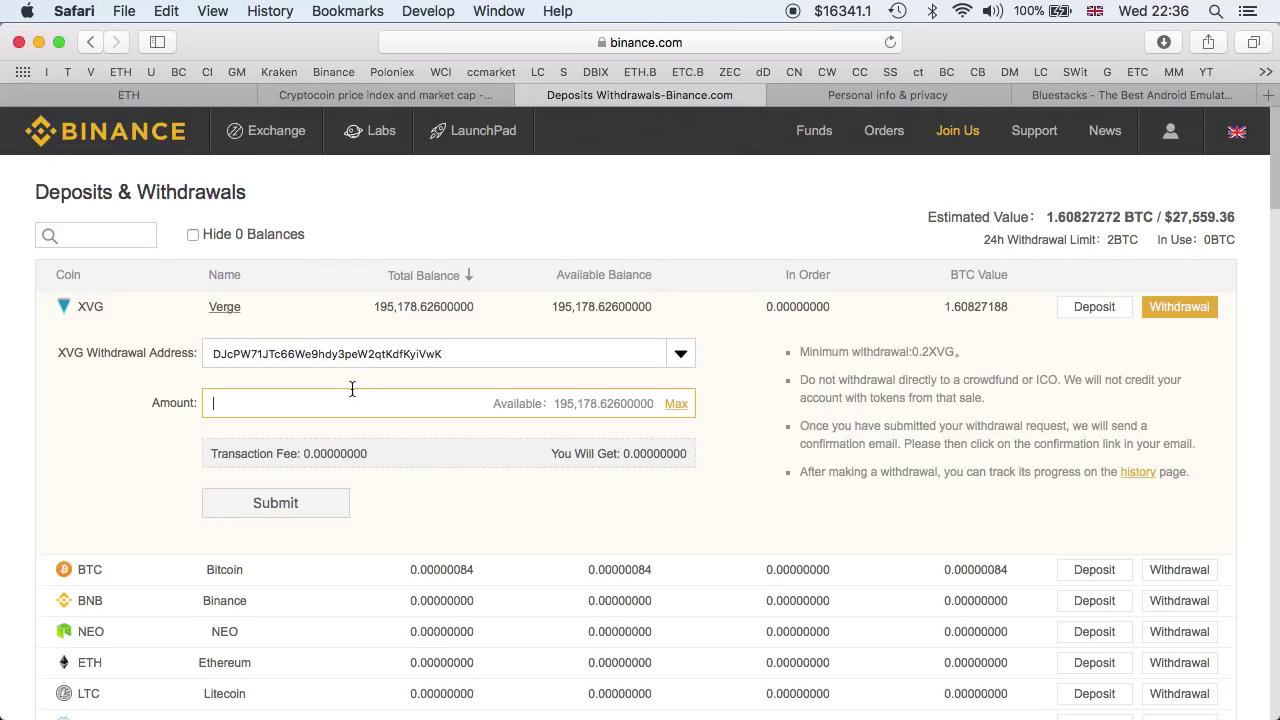
{"action": "type", "text": "1000"}
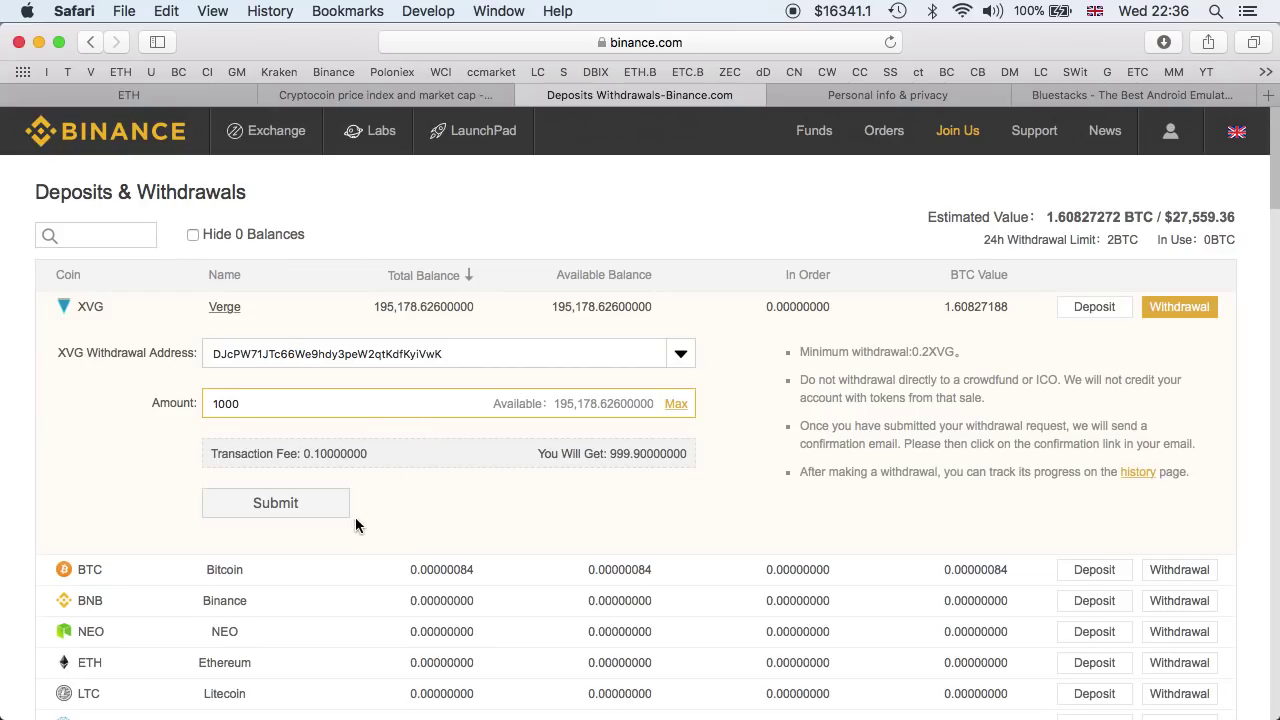
{"action": "left_click", "coordinate": [308, 513]}
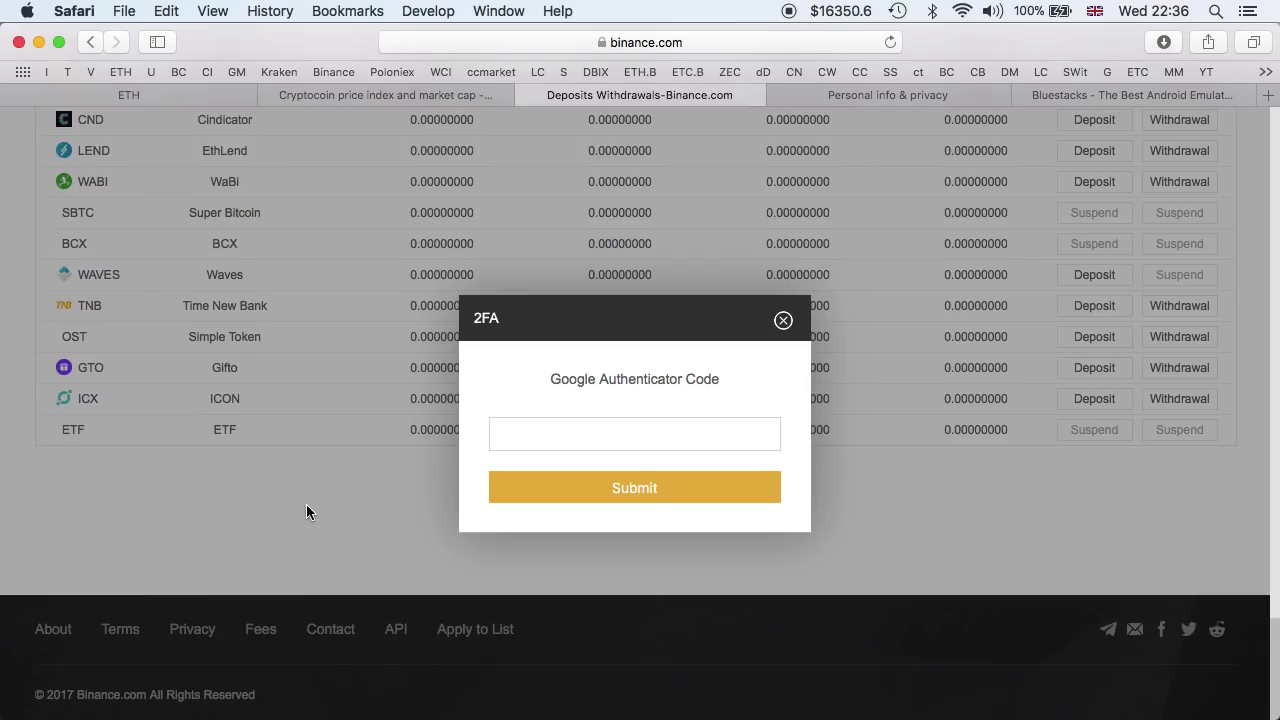
Confirm the withdrawal with the Google Authenticator code, then bring up Mission Control
{"action": "left_click", "coordinate": [534, 434]}
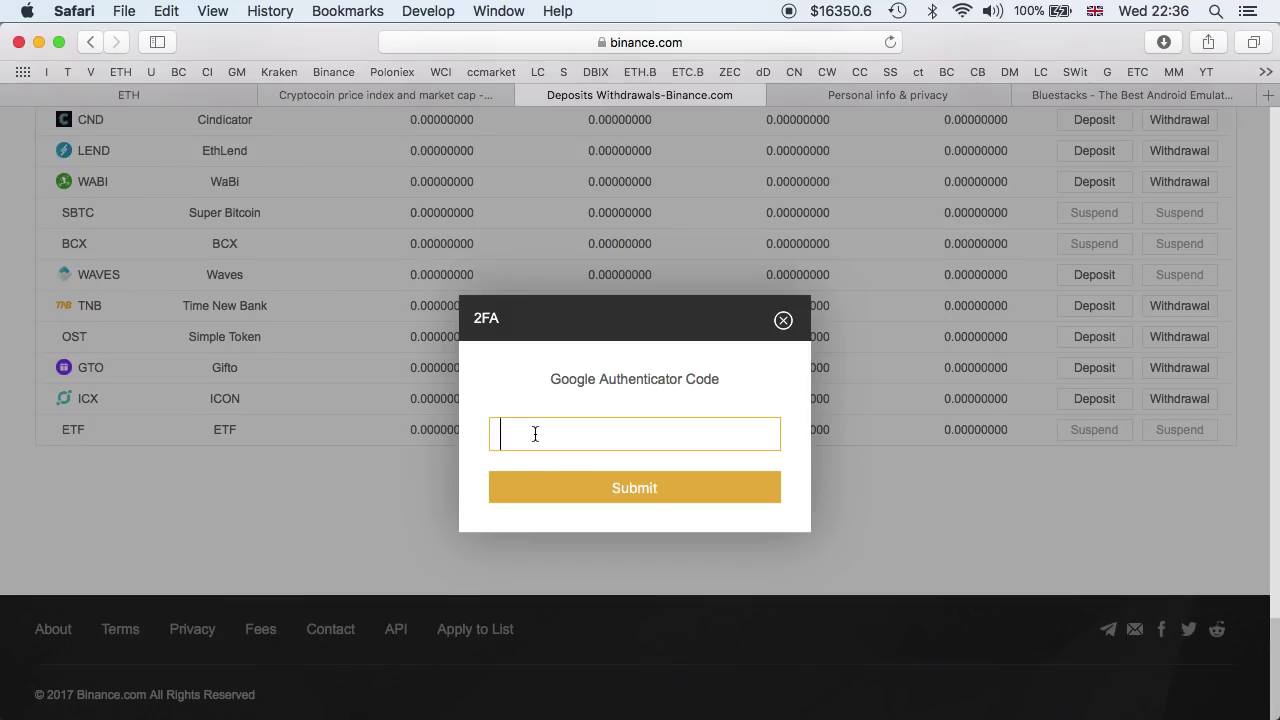
{"action": "left_click", "coordinate": [653, 500]}
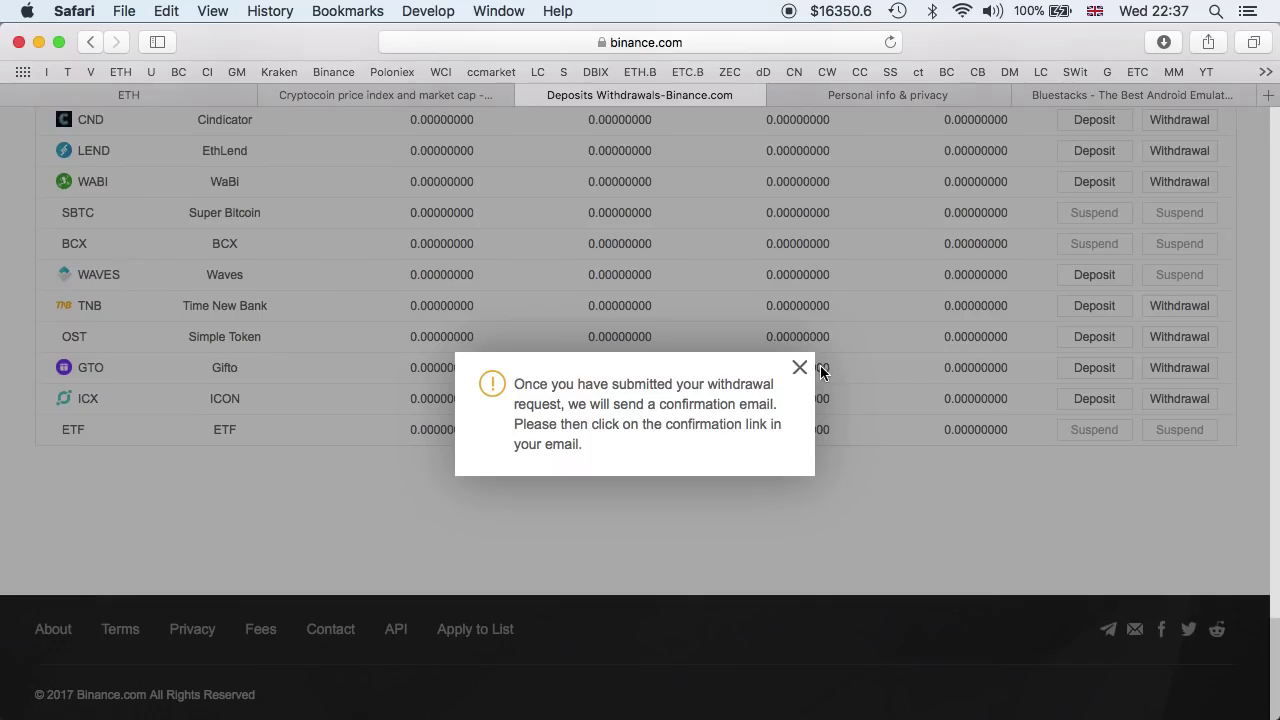
{"action": "key", "text": "ctrl+Up"}
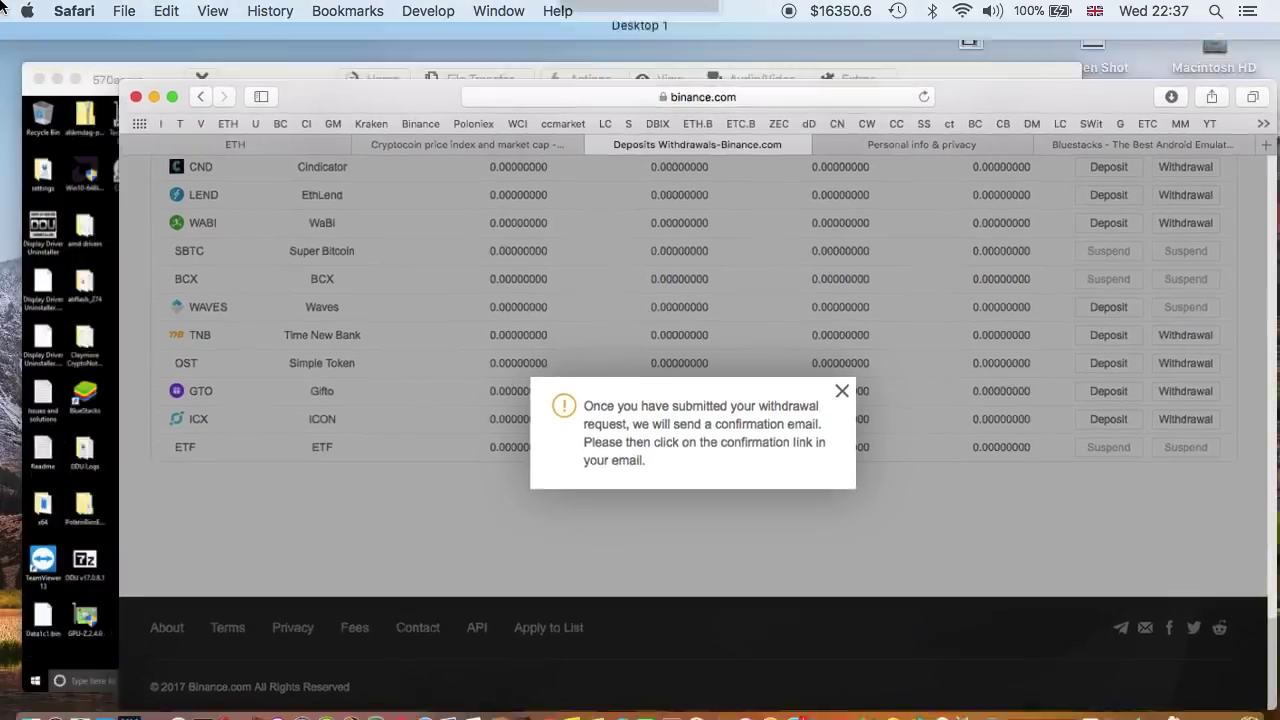
Bring TeamViewer forward and reopen the Verge wallet from Coinomi's coin list
{"action": "left_click", "coordinate": [233, 275]}
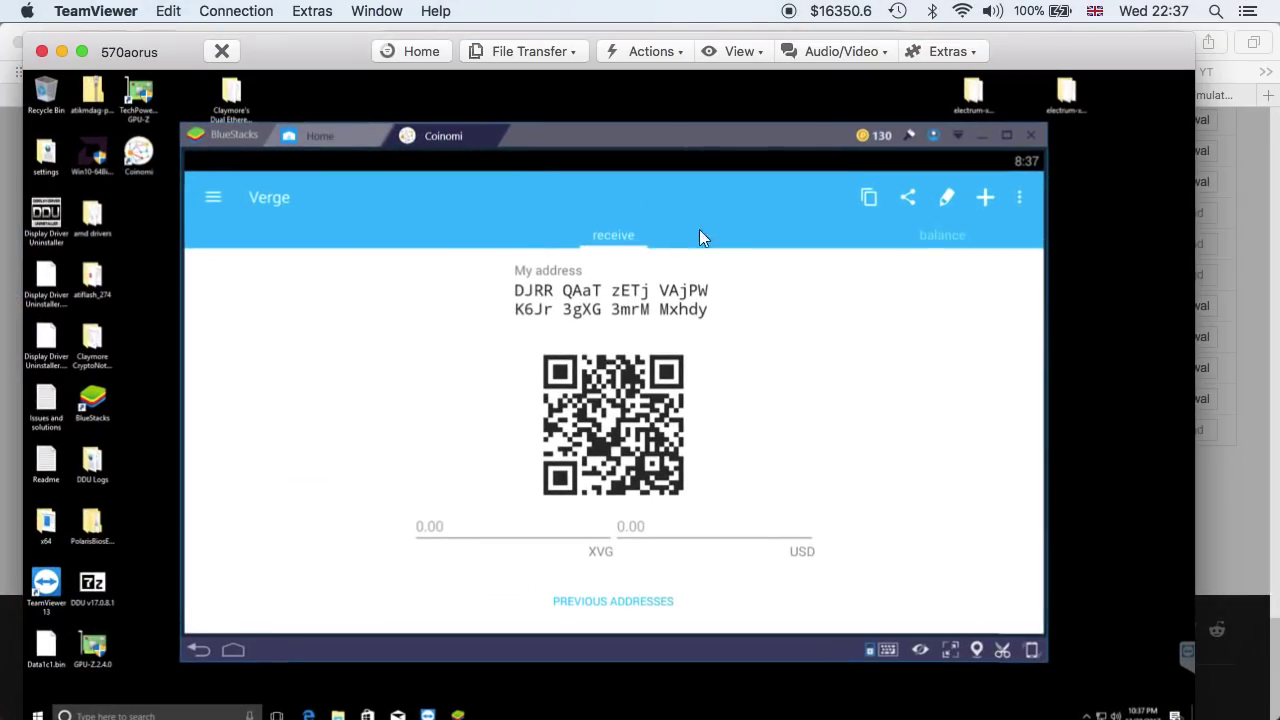
{"action": "left_click", "coordinate": [944, 233]}
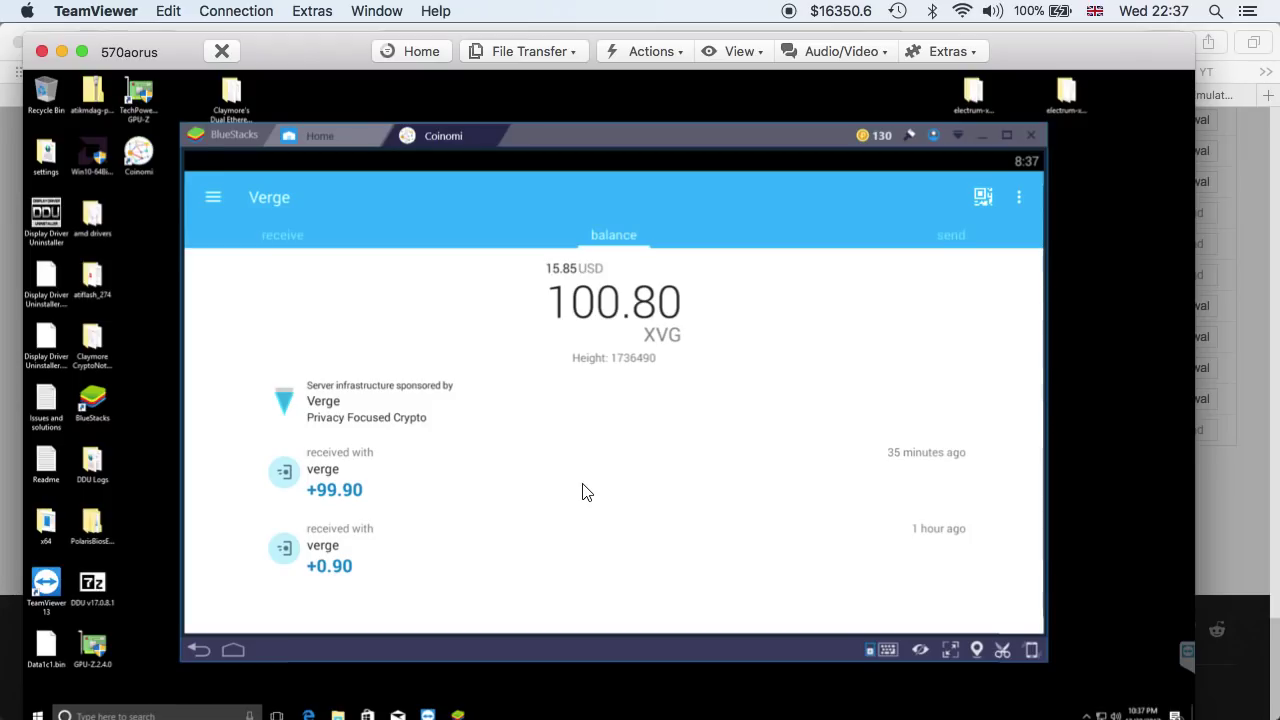
{"action": "left_click", "coordinate": [213, 198]}
{"action": "scroll", "coordinate": [295, 540], "scroll_direction": "down", "scroll_amount": 1}
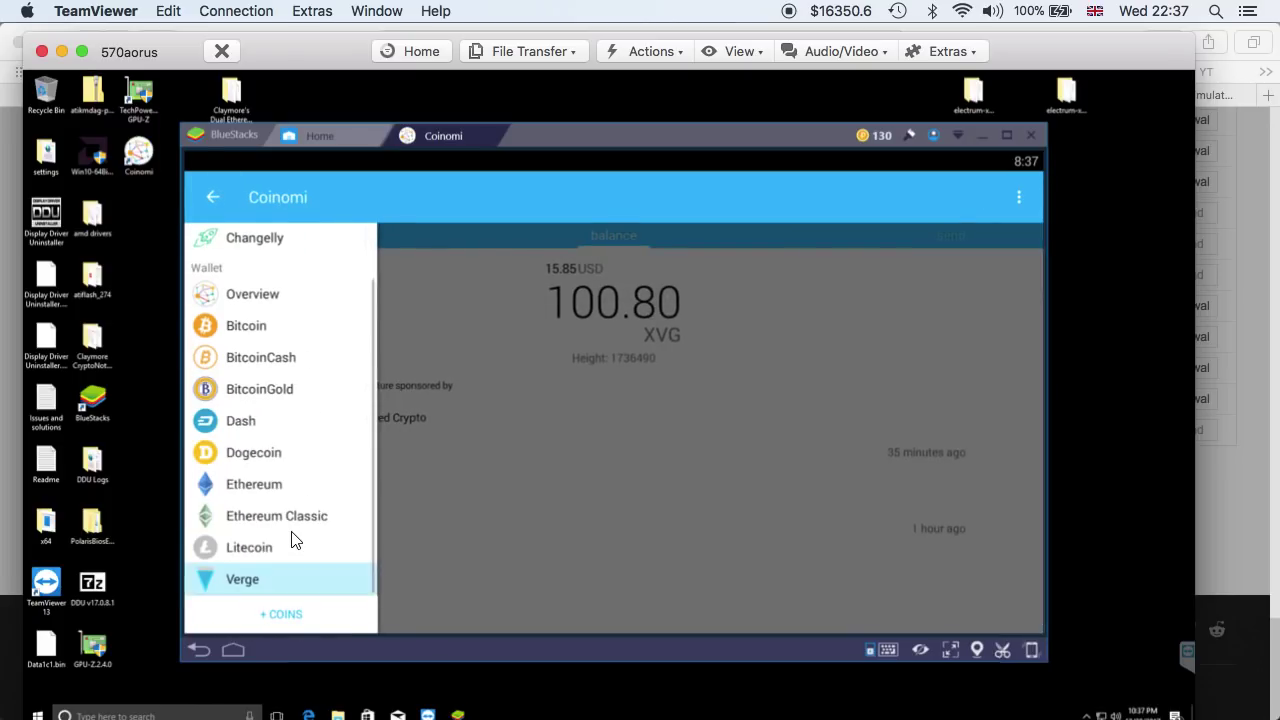
{"action": "left_click", "coordinate": [257, 576]}
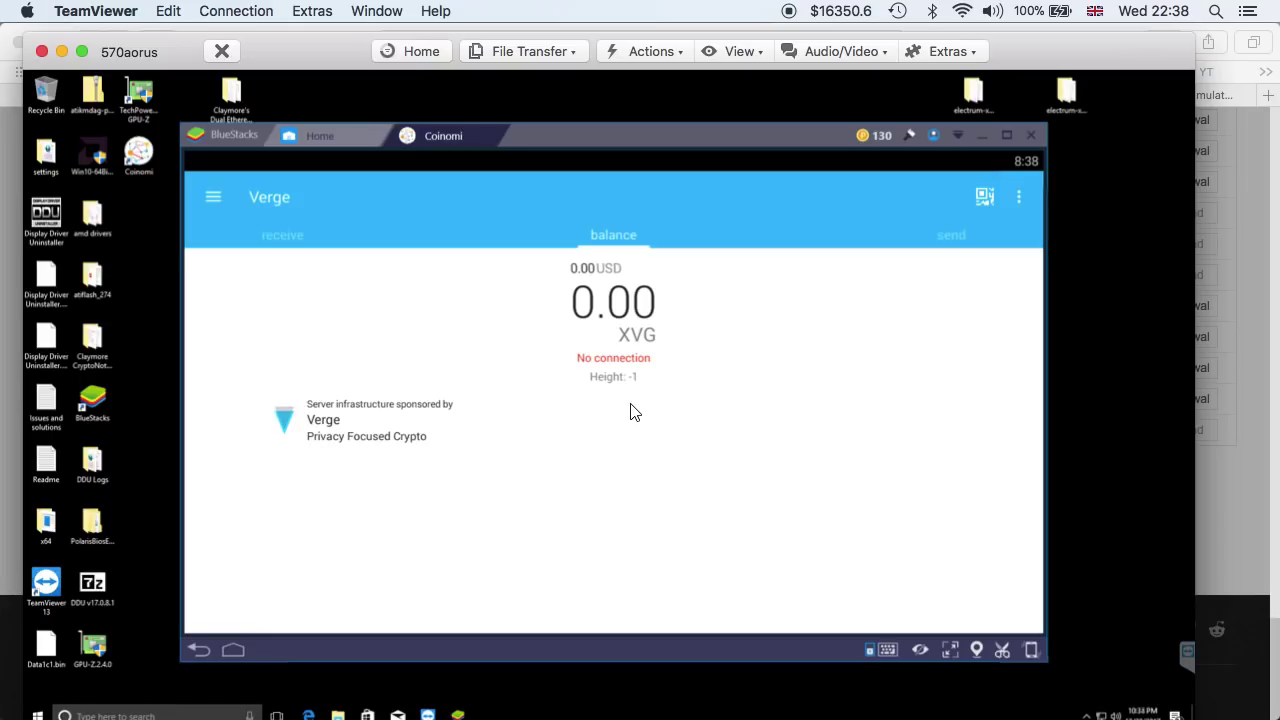
Pull down to refresh the Verge wallet until it shows 100.80 XVG and a pending +999.90
{"action": "left_click_drag", "start_coordinate": [628, 368], "coordinate": [643, 409]}
{"action": "left_click_drag", "start_coordinate": [618, 362], "coordinate": [617, 371]}
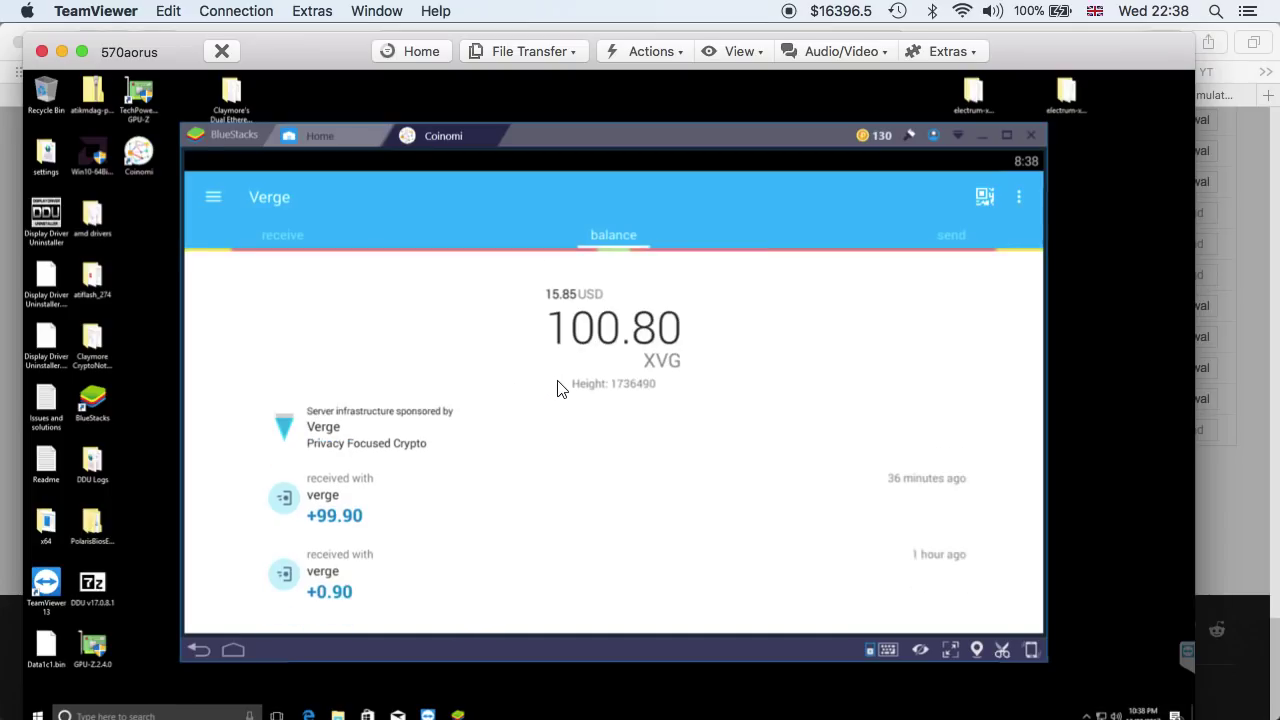
{"action": "scroll", "coordinate": [558, 388], "scroll_direction": "up", "scroll_amount": 2}
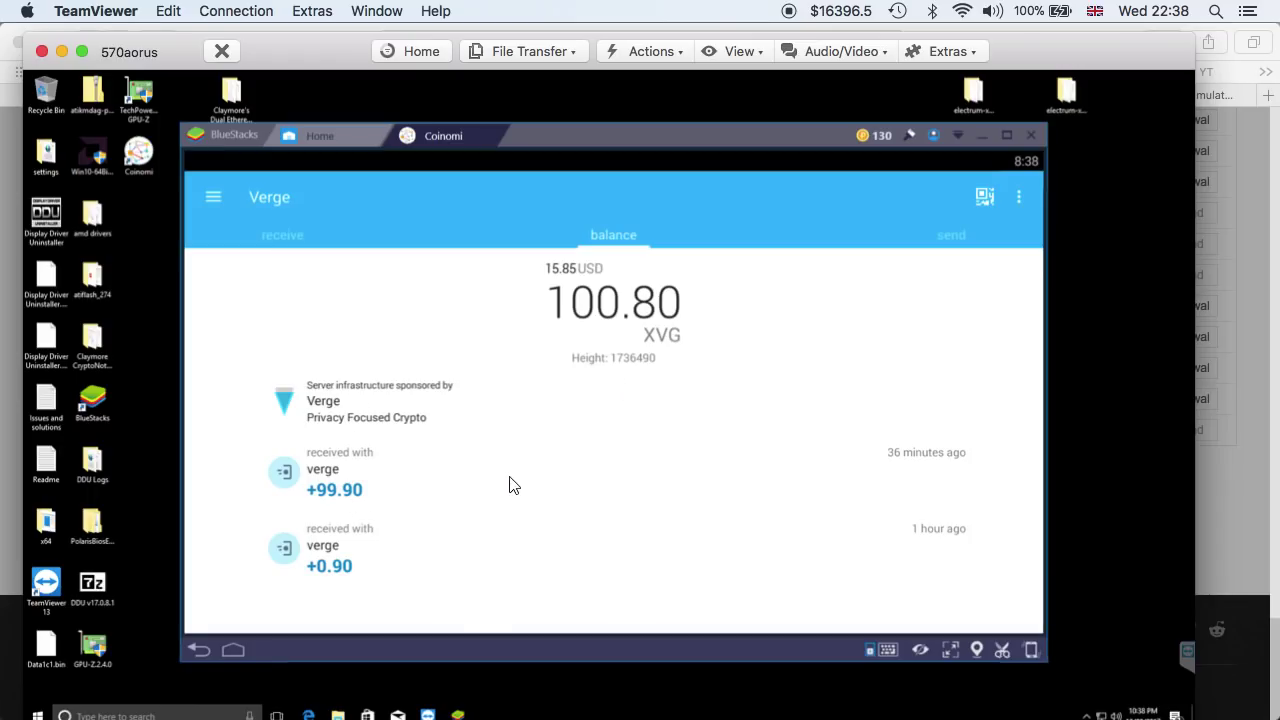
{"action": "scroll", "coordinate": [630, 408], "scroll_direction": "up", "scroll_amount": 3}
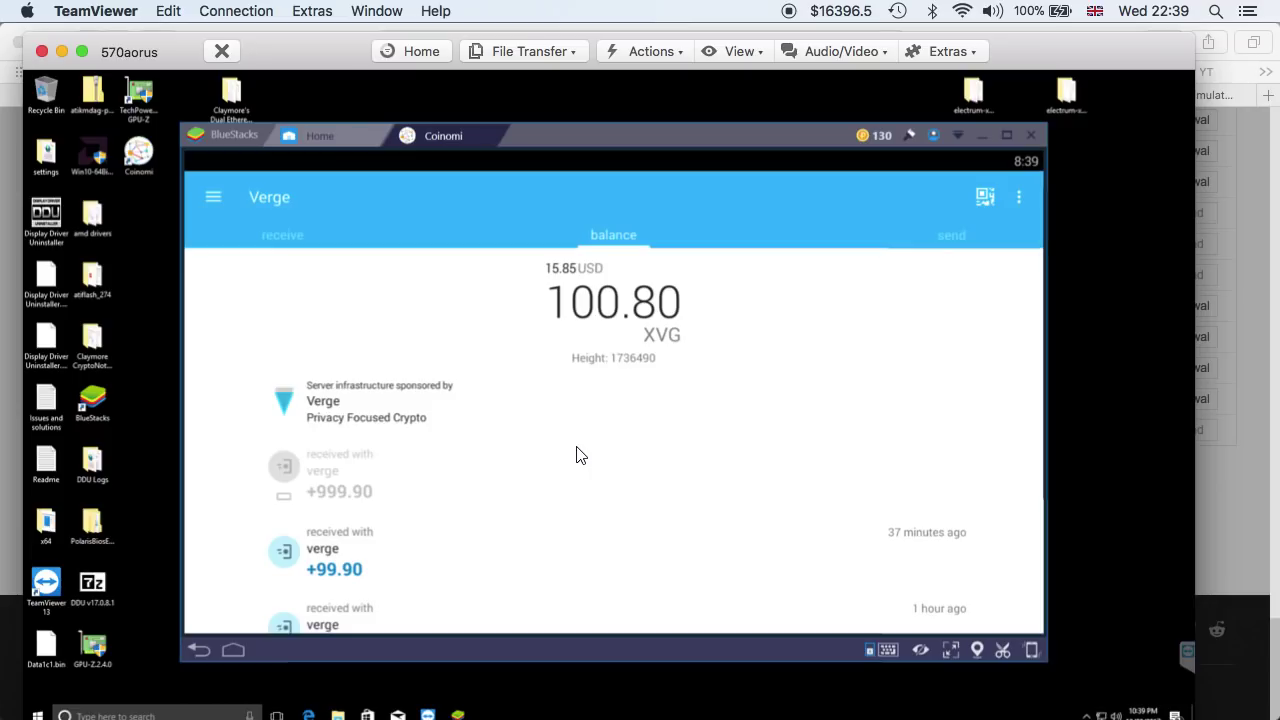
Confirm the +999.90 XVG deposit in the Verge transactions, then return to Safari's WorldCoinIndex tab
{"action": "scroll", "coordinate": [654, 517], "scroll_direction": "down", "scroll_amount": 1}
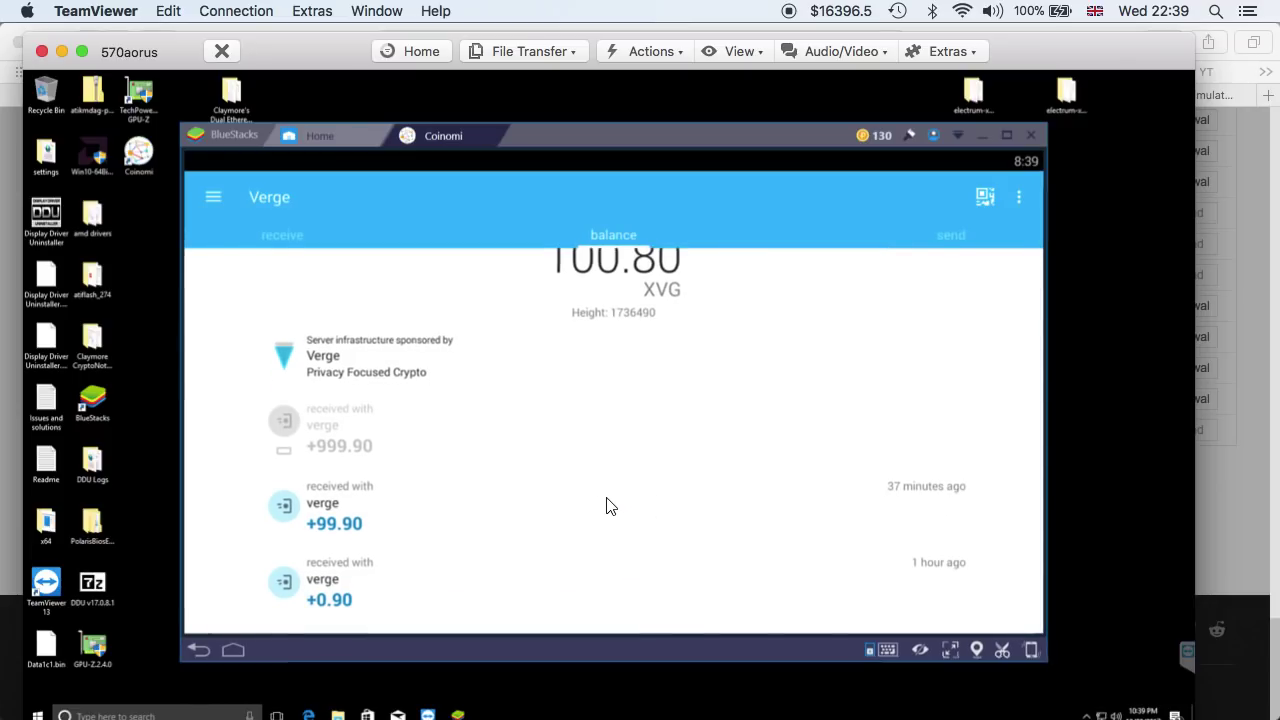
{"action": "left_click", "coordinate": [945, 236]}
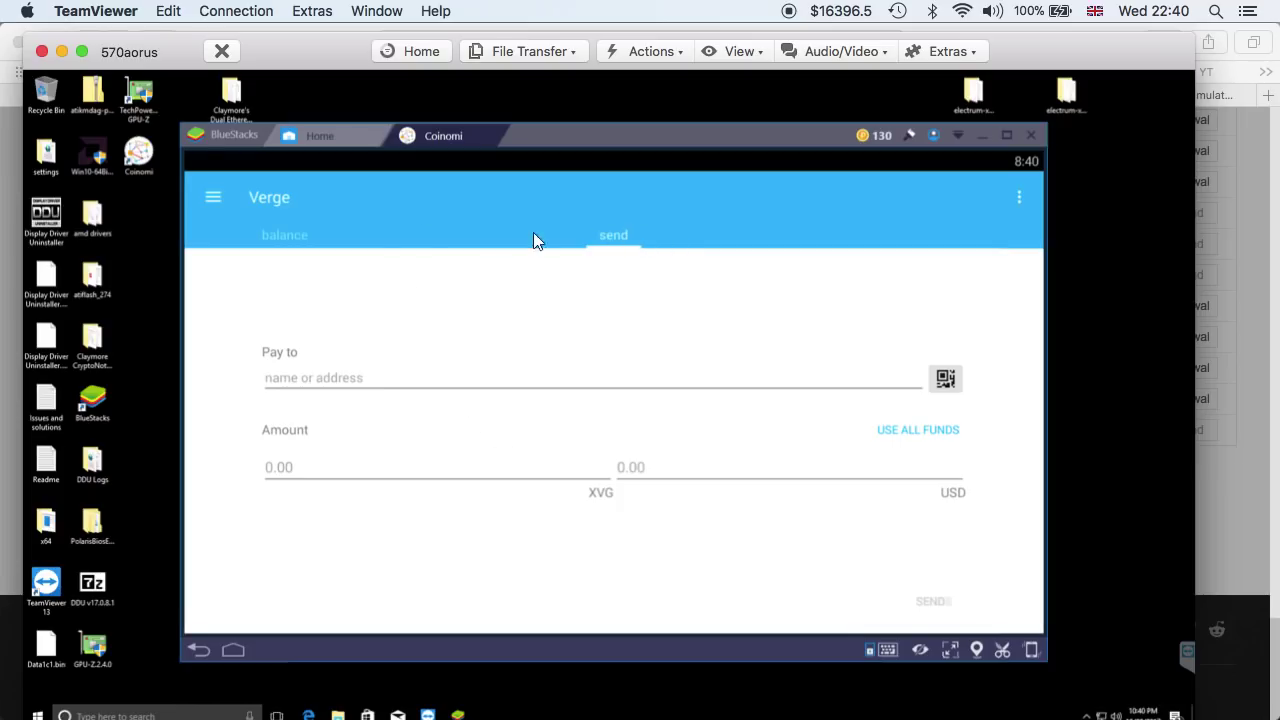
{"action": "left_click", "coordinate": [304, 238]}
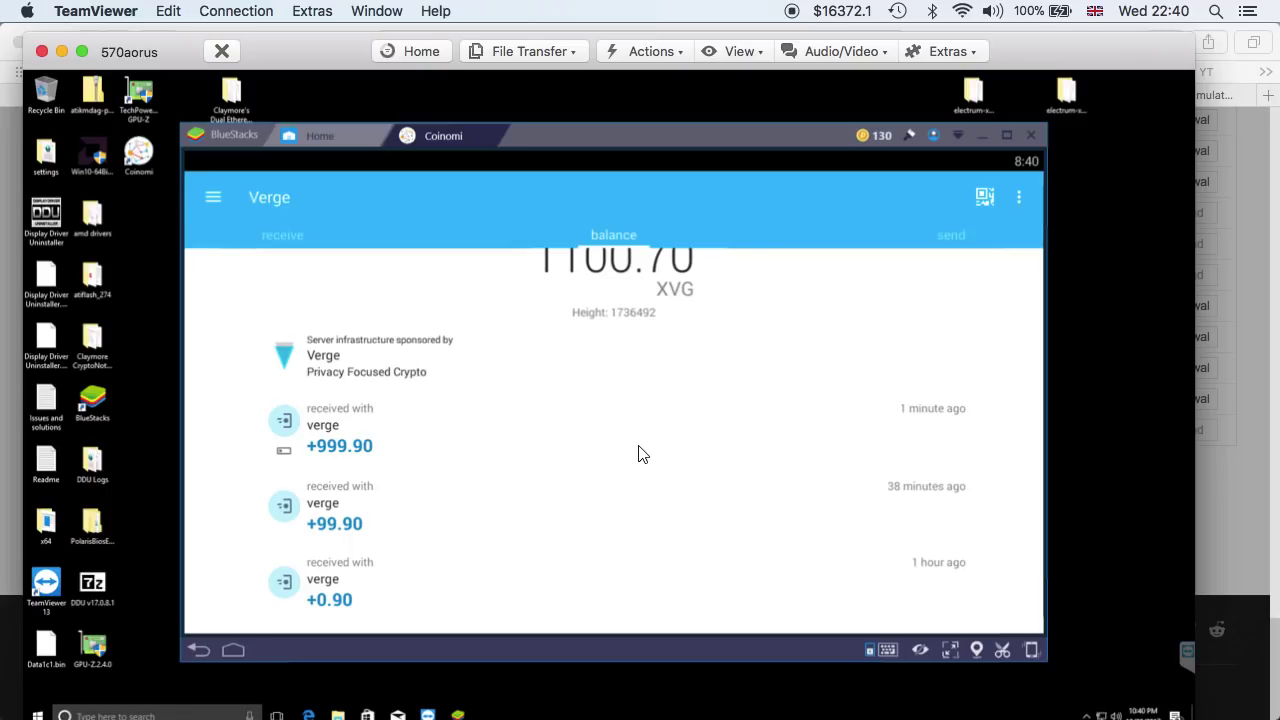
{"action": "left_click", "coordinate": [6, 207]}
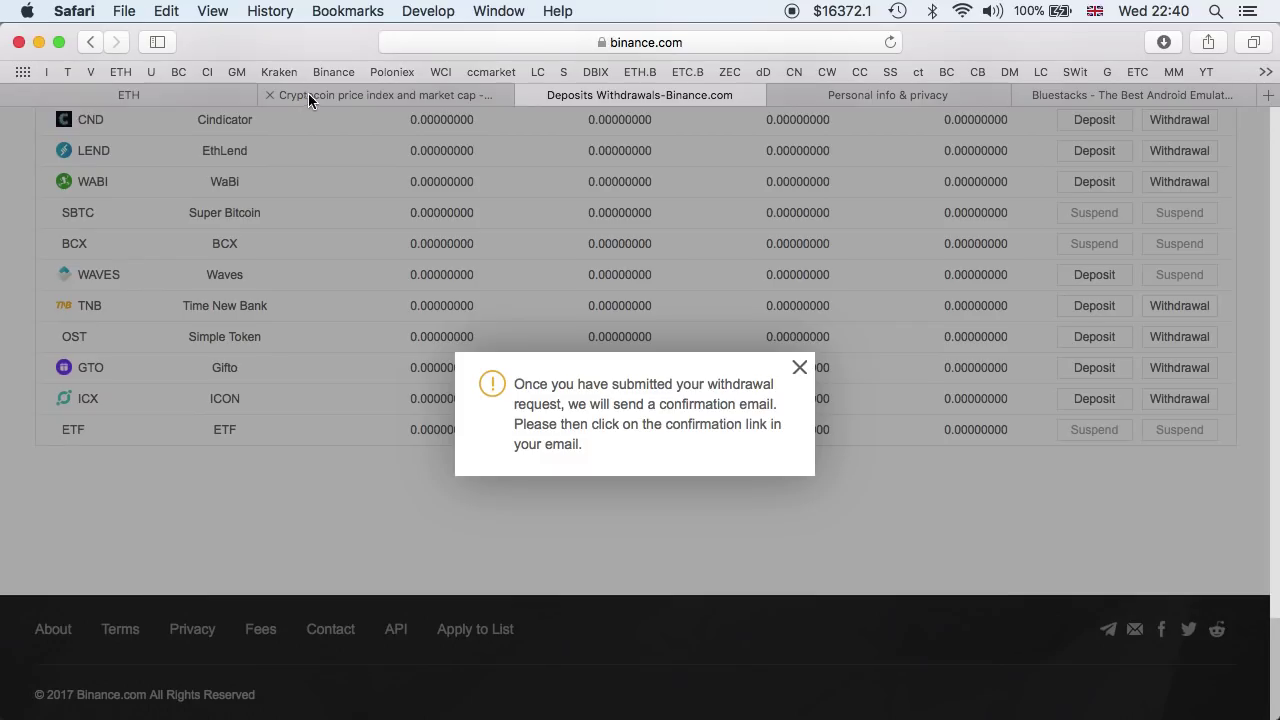
{"action": "left_click", "coordinate": [308, 94]}
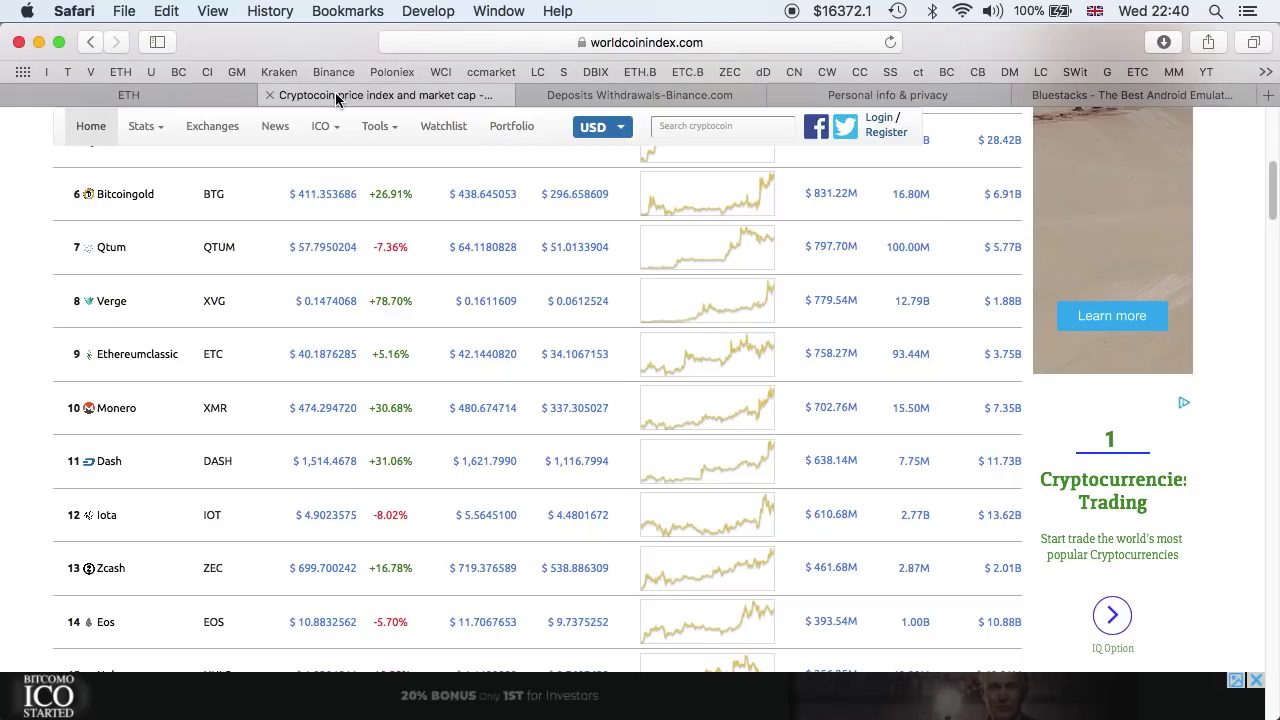
Reload WorldCoinIndex and find Verge at $0.1617178, up 96.05%
{"action": "left_click", "coordinate": [893, 42]}
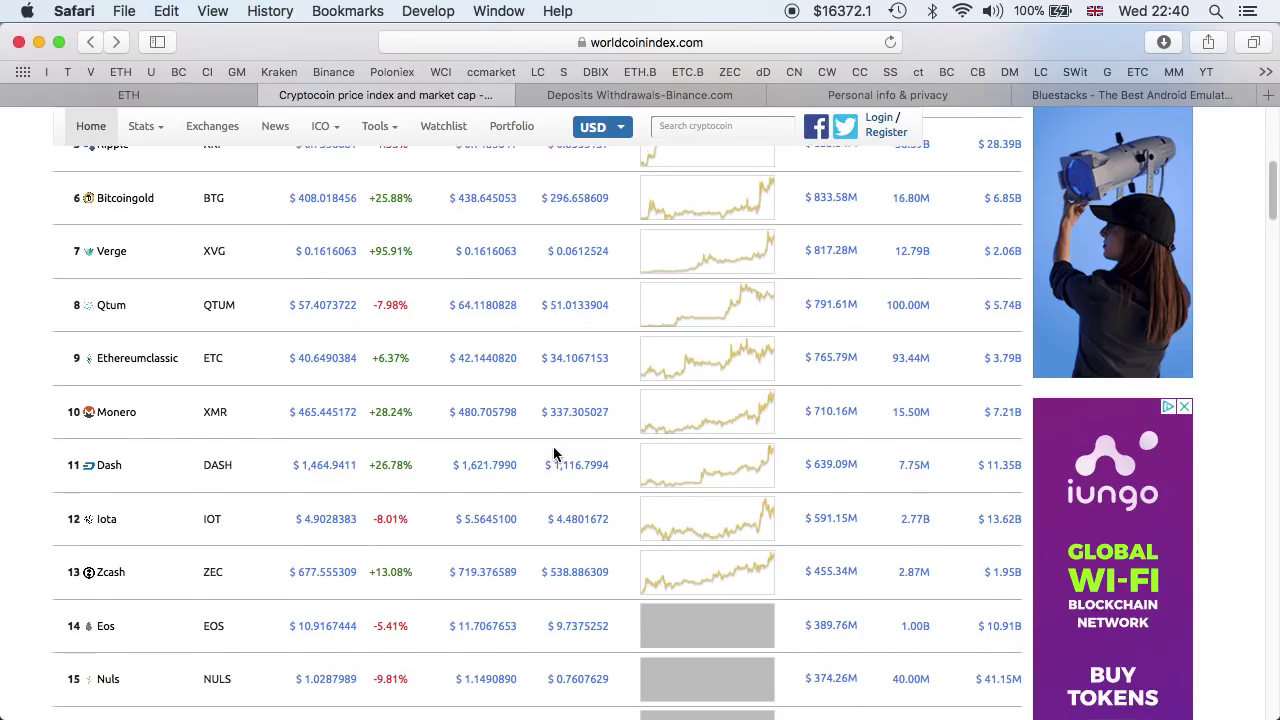
{"action": "scroll", "coordinate": [554, 453], "scroll_direction": "up", "scroll_amount": 5}
{"action": "scroll", "coordinate": [554, 453], "scroll_direction": "up", "scroll_amount": 4}
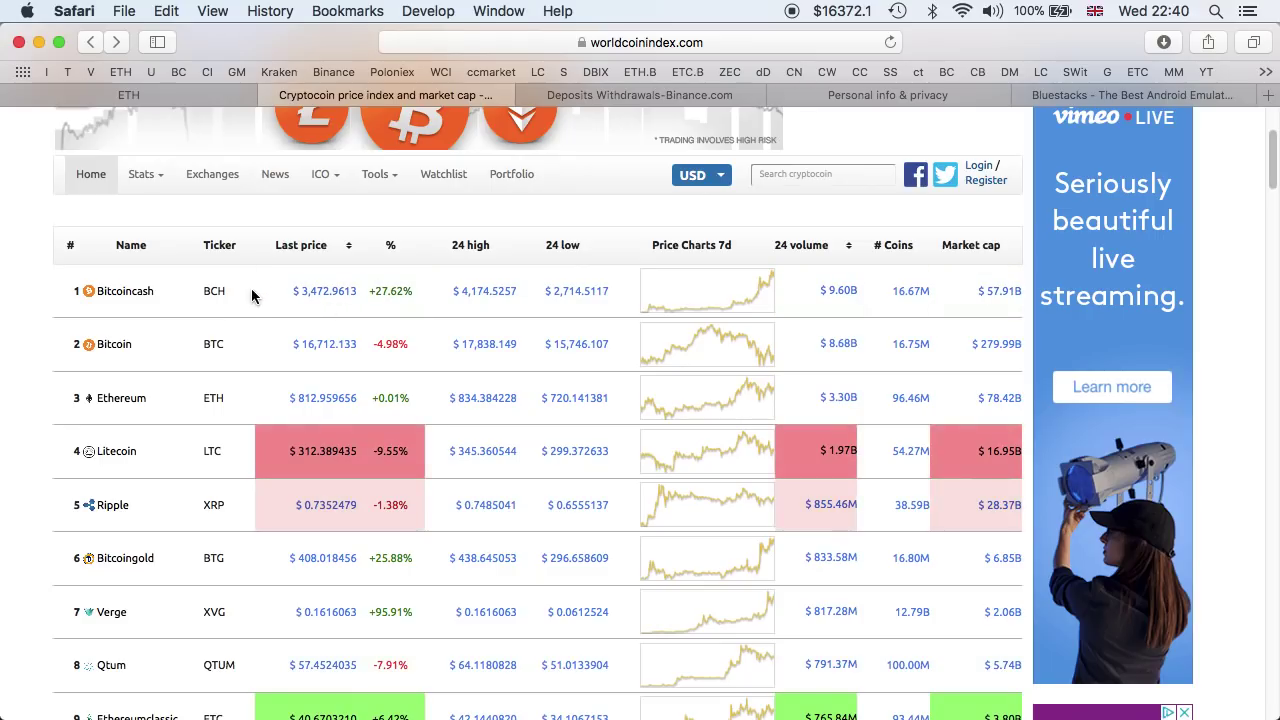
{"action": "scroll", "coordinate": [488, 451], "scroll_direction": "down", "scroll_amount": 5}
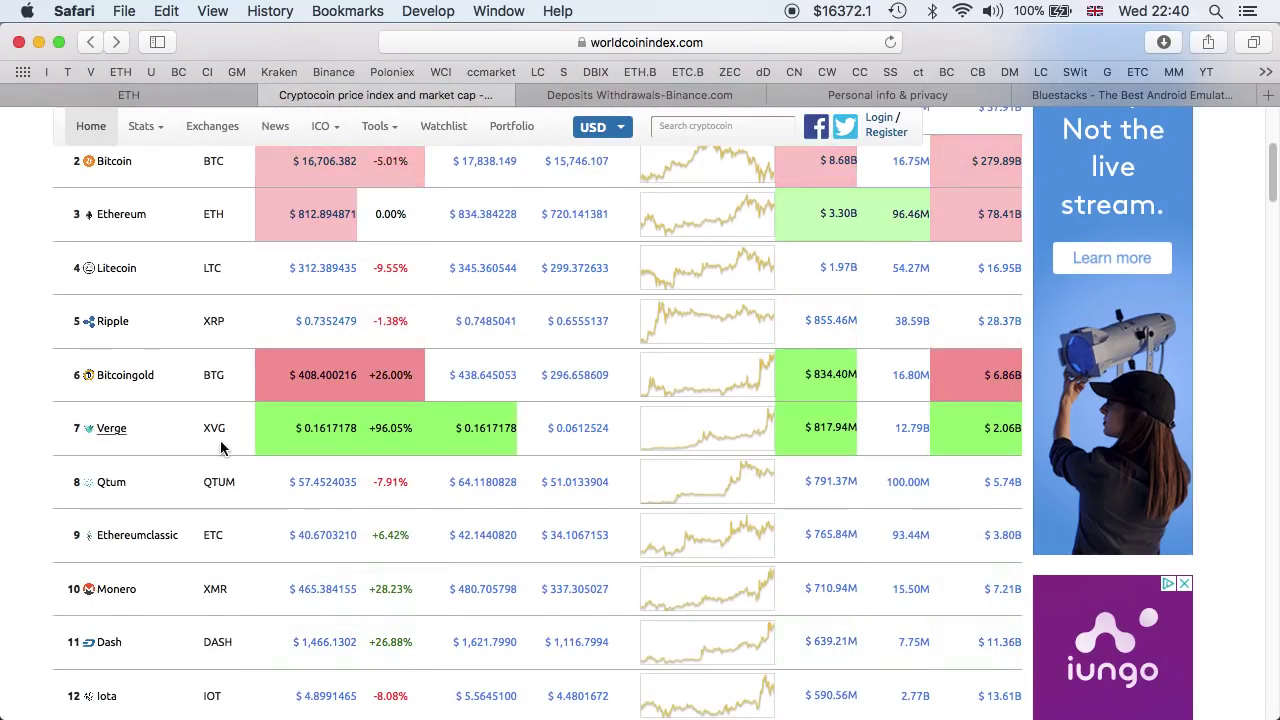